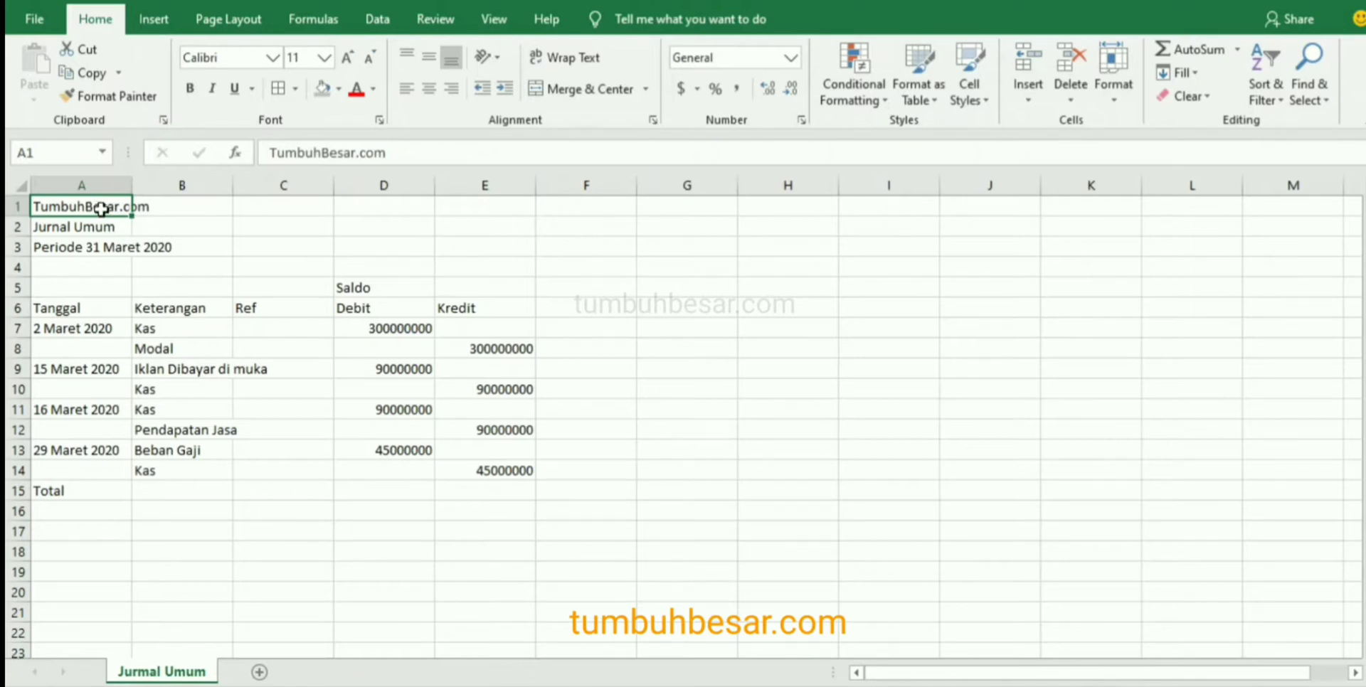
# Merge and center the TumbuhBesar.com title across A1:E1.
pyautogui.moveTo(103, 208); pyautogui.dragTo(513, 187)
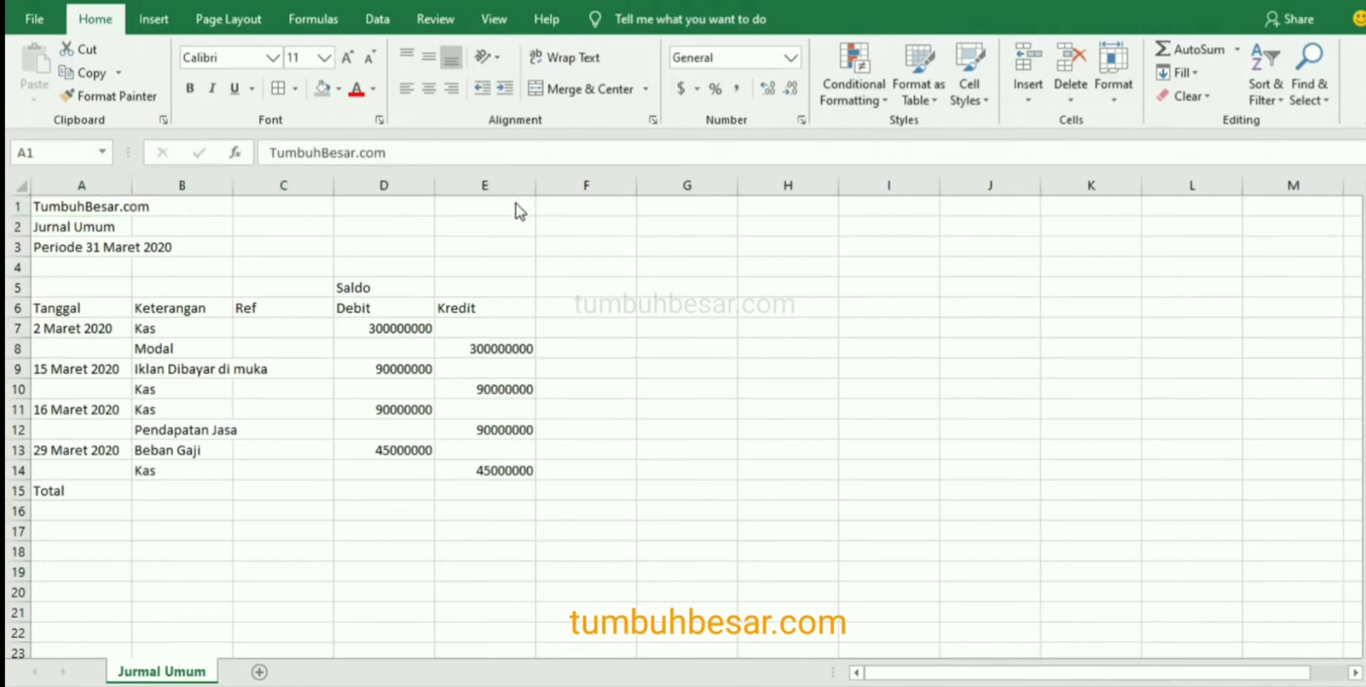
pyautogui.moveTo(75, 207); pyautogui.dragTo(474, 212)
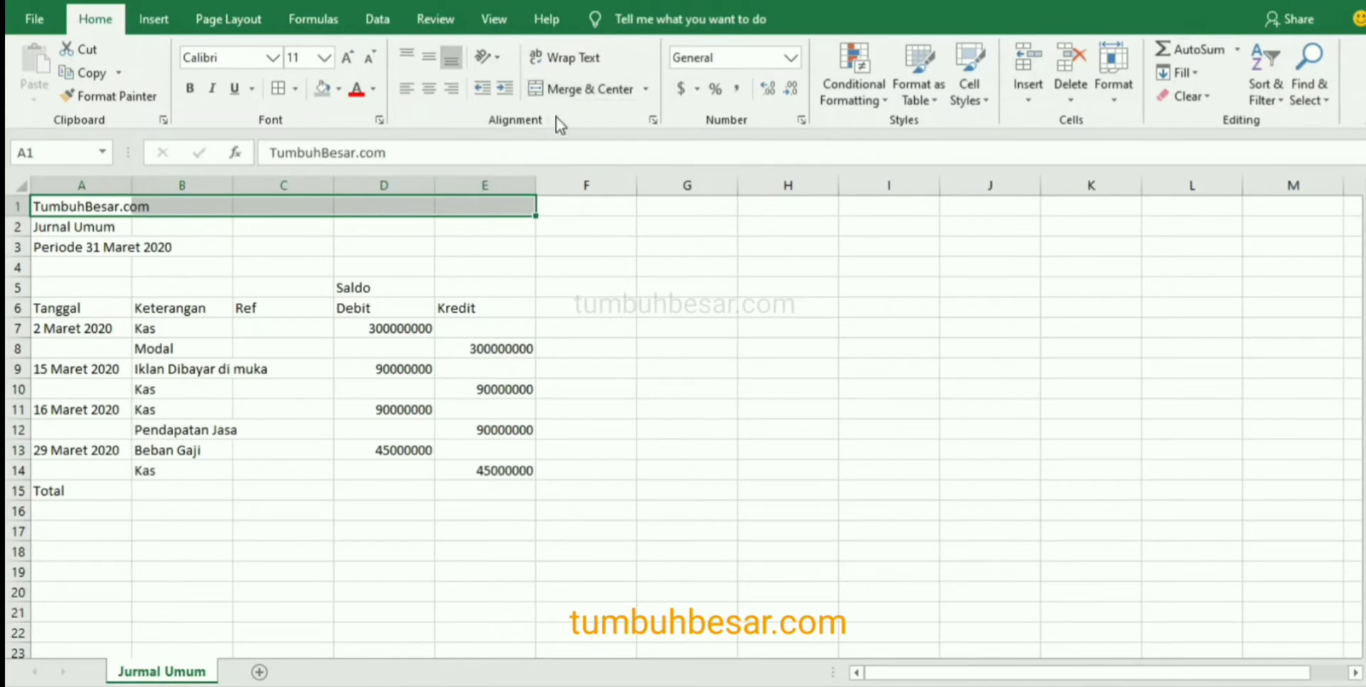
pyautogui.click(608, 87)
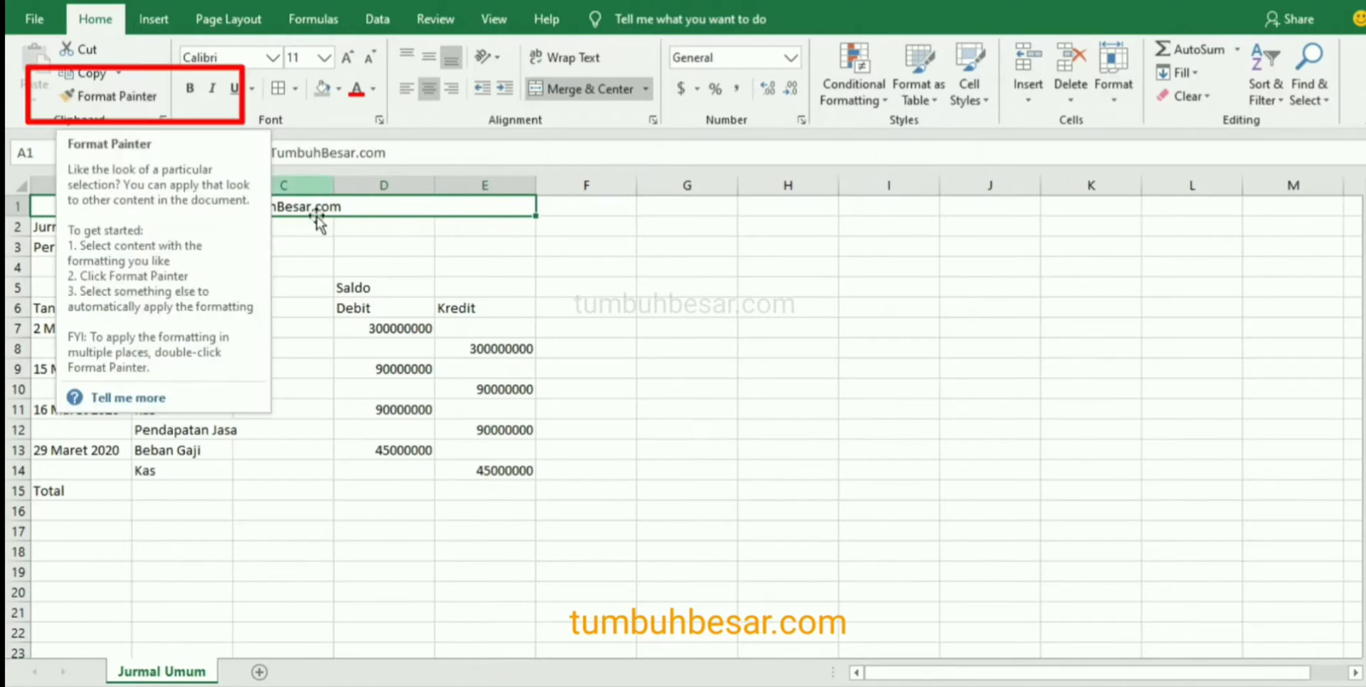
# Copy the merged, centered format of row 1 to the Jurnal Umum and Periode 31 Maret 2020 rows with Format Painter.
pyautogui.click(118, 93)
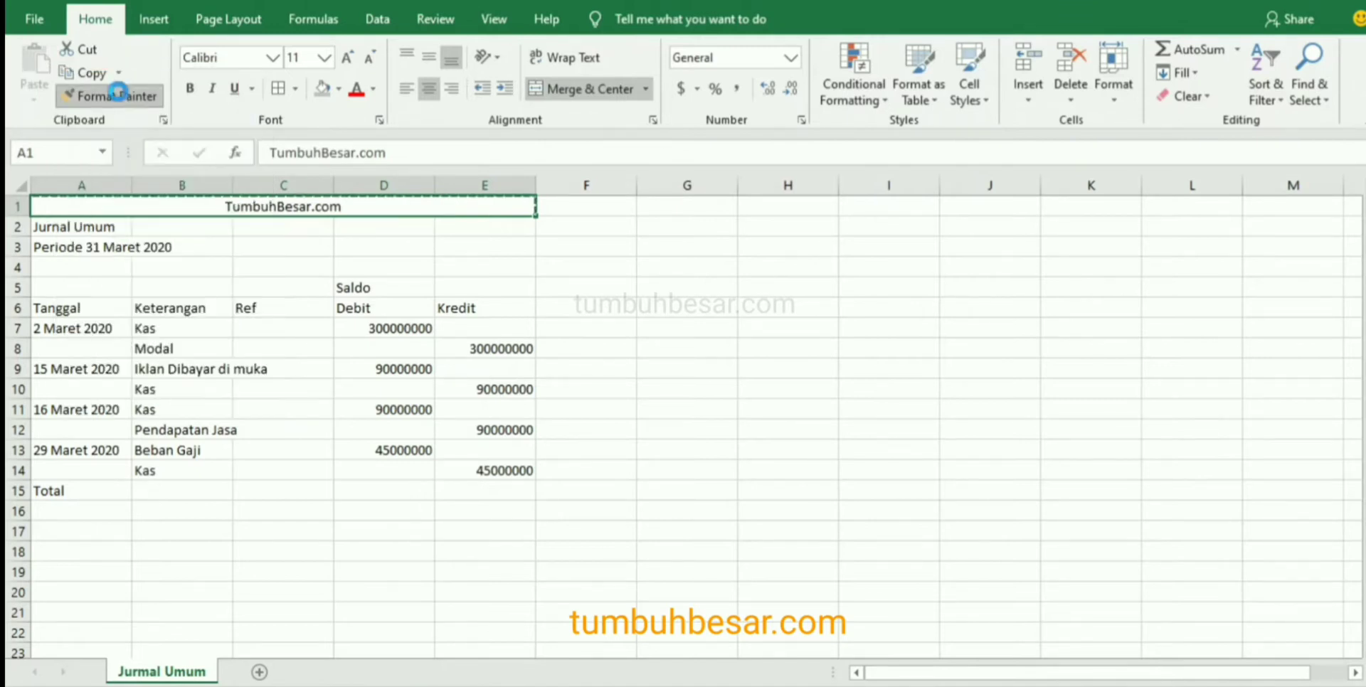
pyautogui.click(110, 226)
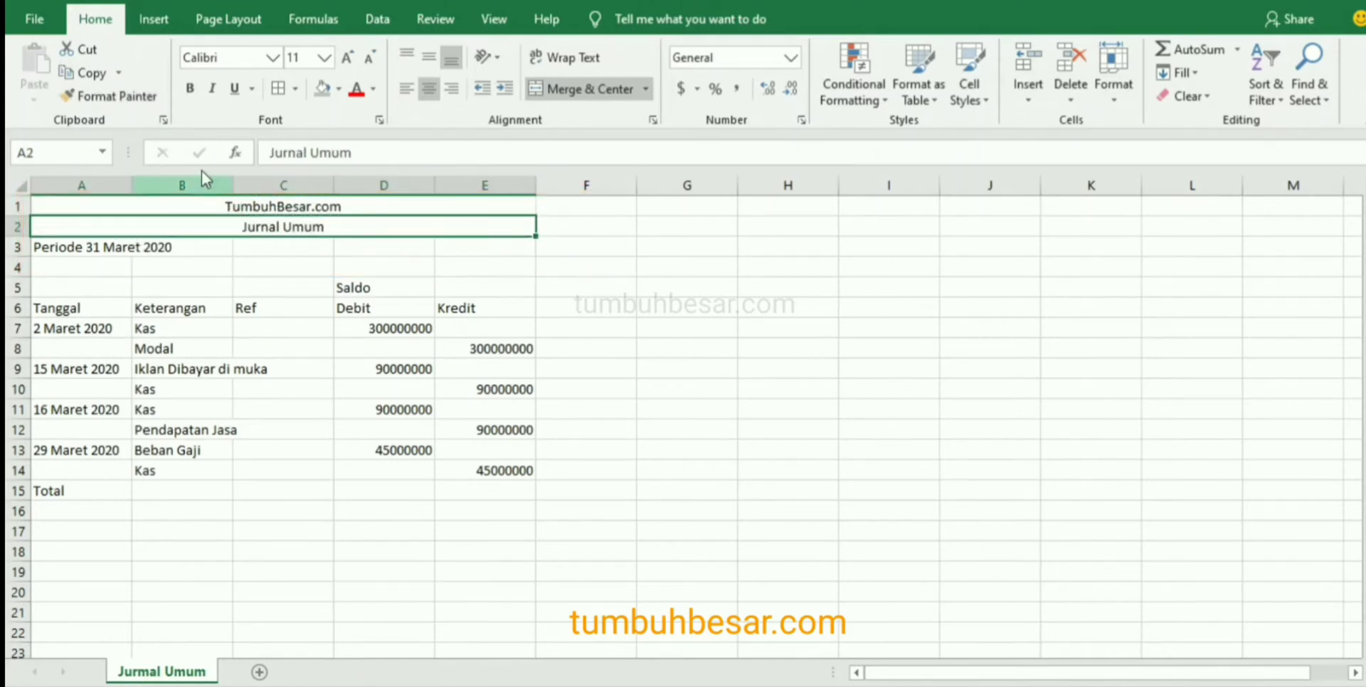
pyautogui.click(117, 96)
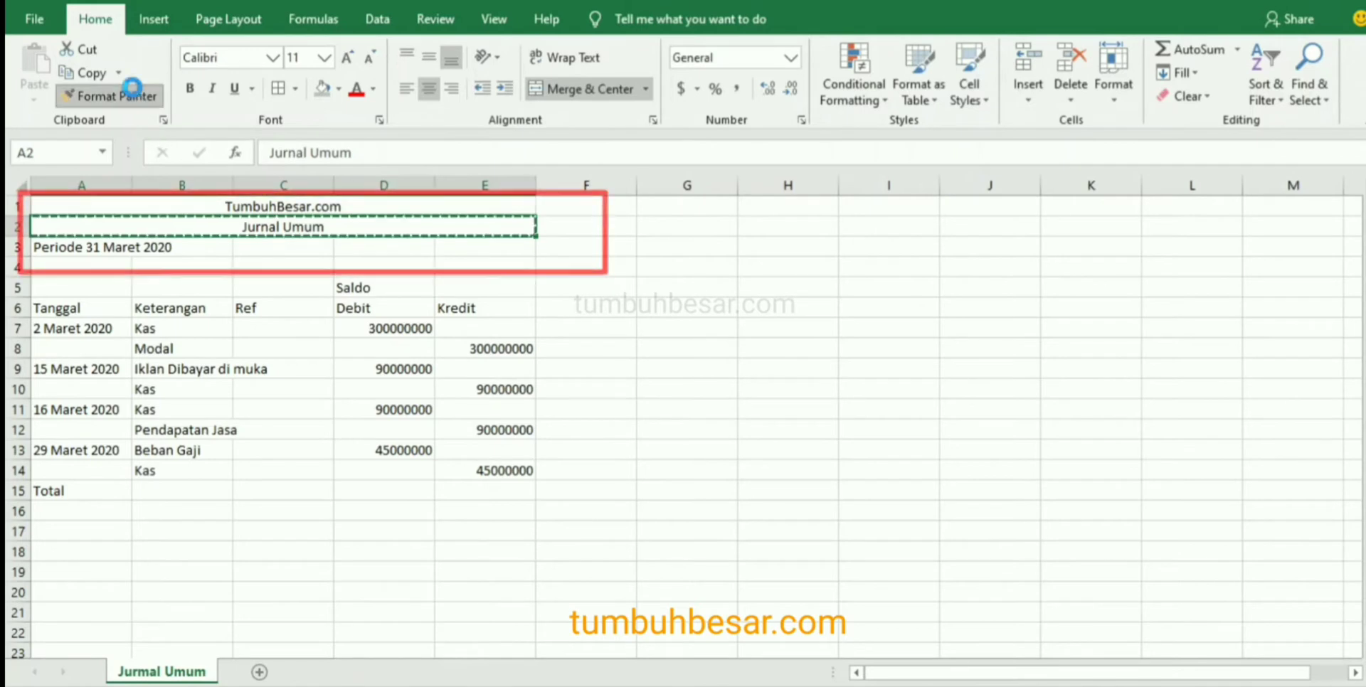
pyautogui.click(76, 248)
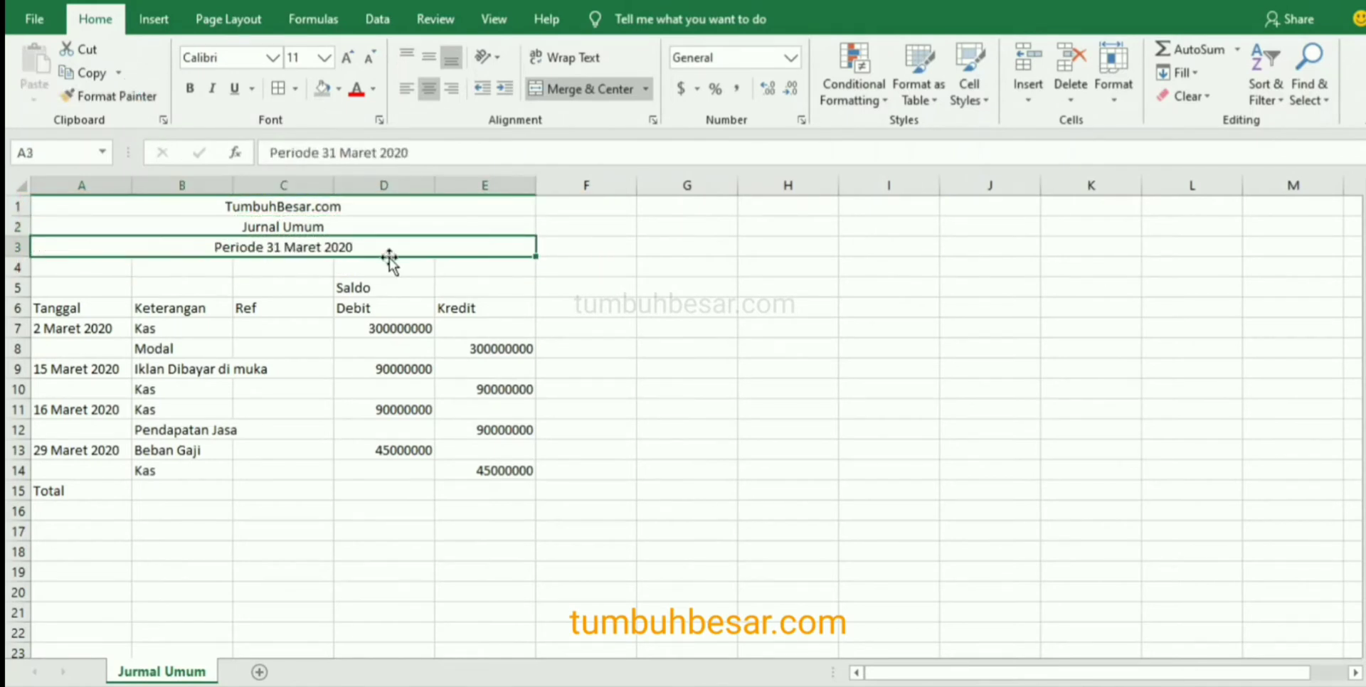
# Increase the font size of the three title rows, A1:E3, to 18.
pyautogui.click(425, 207)
pyautogui.moveTo(426, 207); pyautogui.dragTo(423, 240)
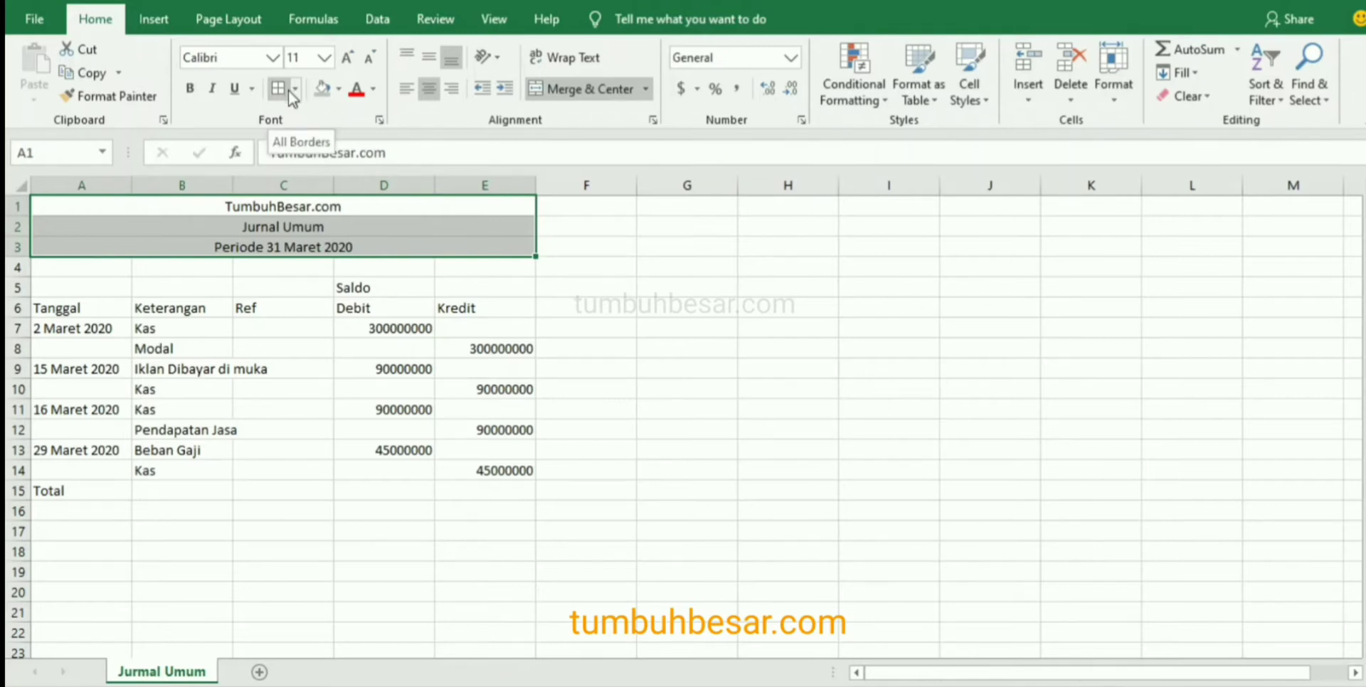
pyautogui.click(325, 57)
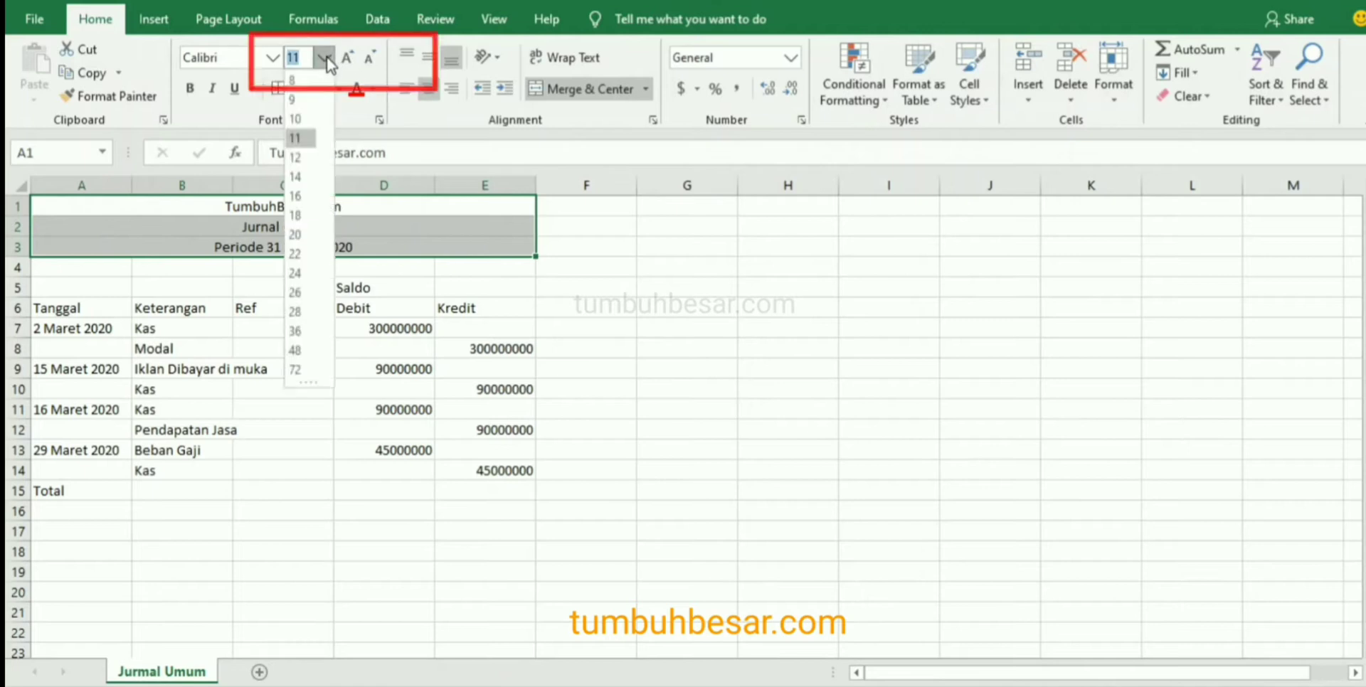
pyautogui.click(326, 57)
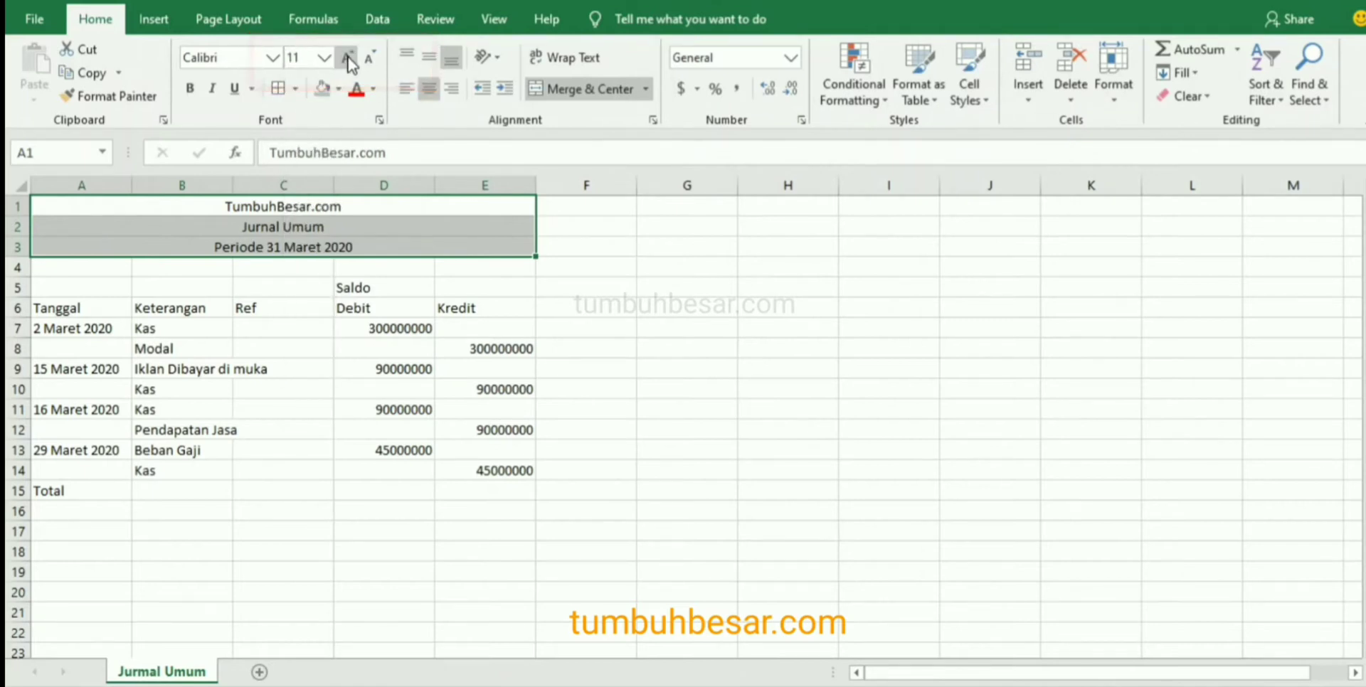
pyautogui.click(348, 57)
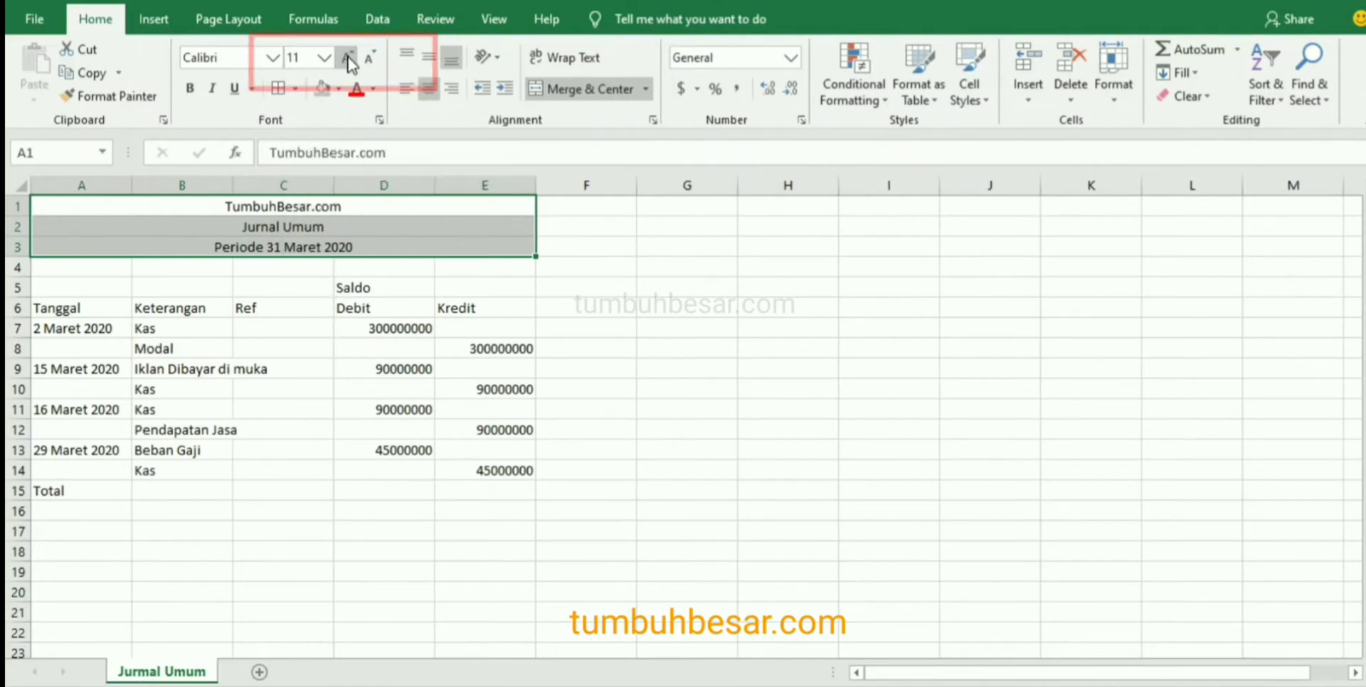
pyautogui.click(348, 58)
pyautogui.click(348, 58)
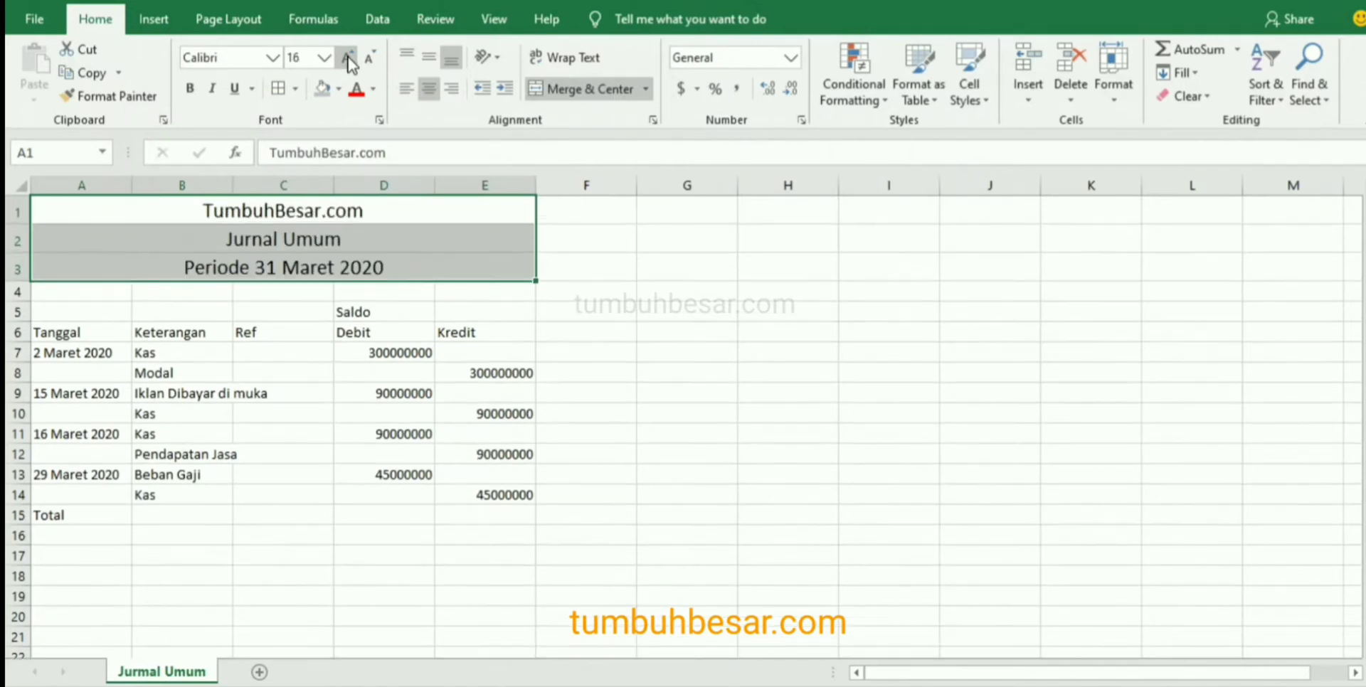
pyautogui.click(348, 59)
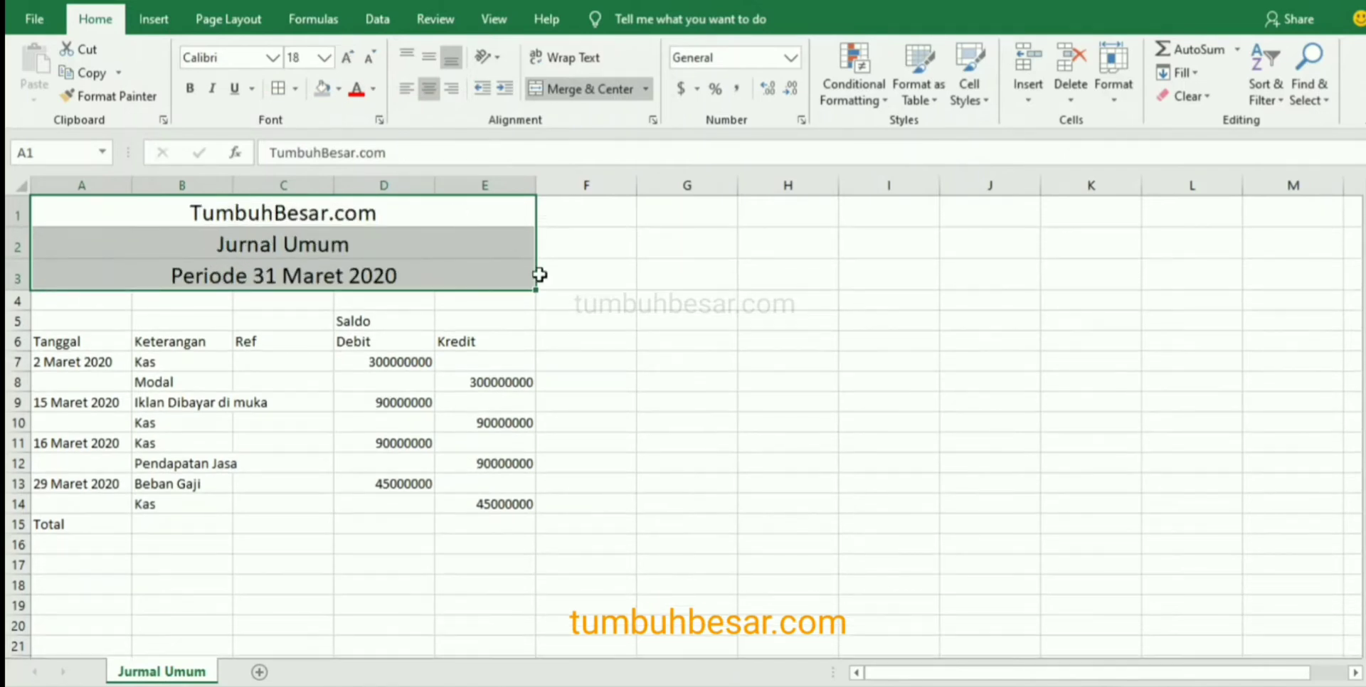
pyautogui.click(578, 283)
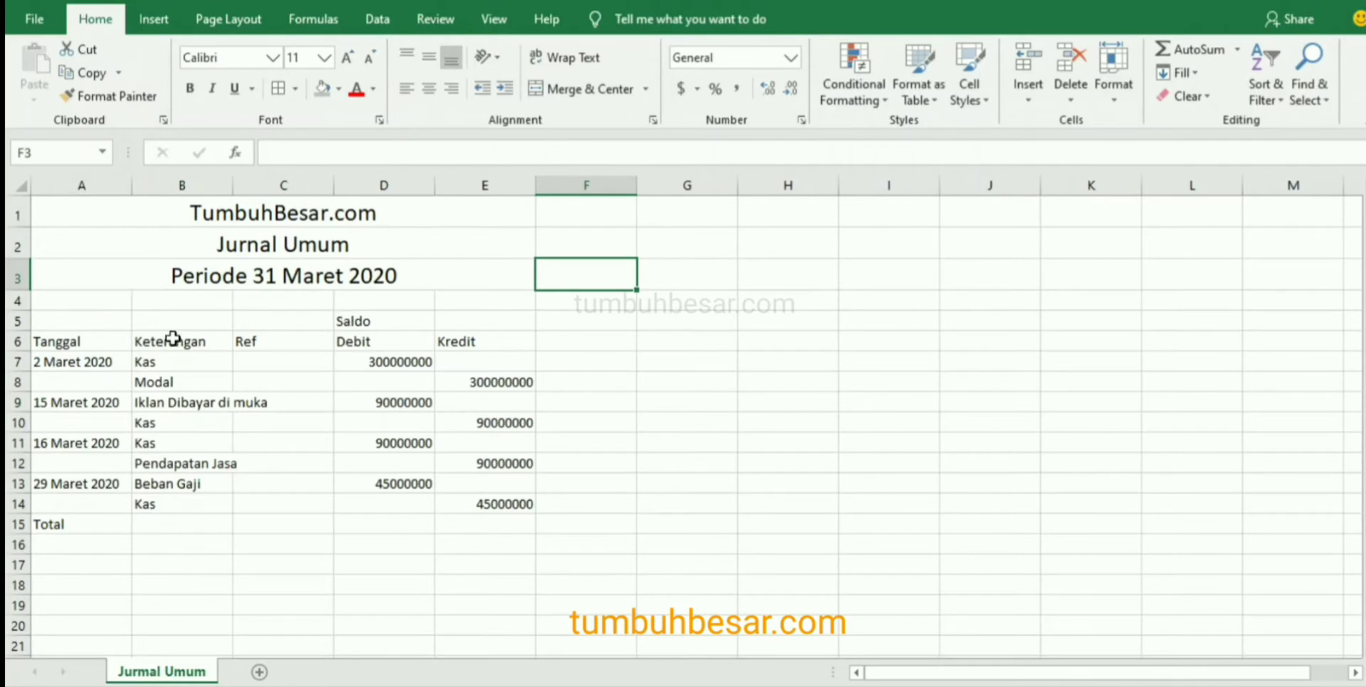
# Apply All Borders to the journal table in A5:E15.
pyautogui.click(53, 317)
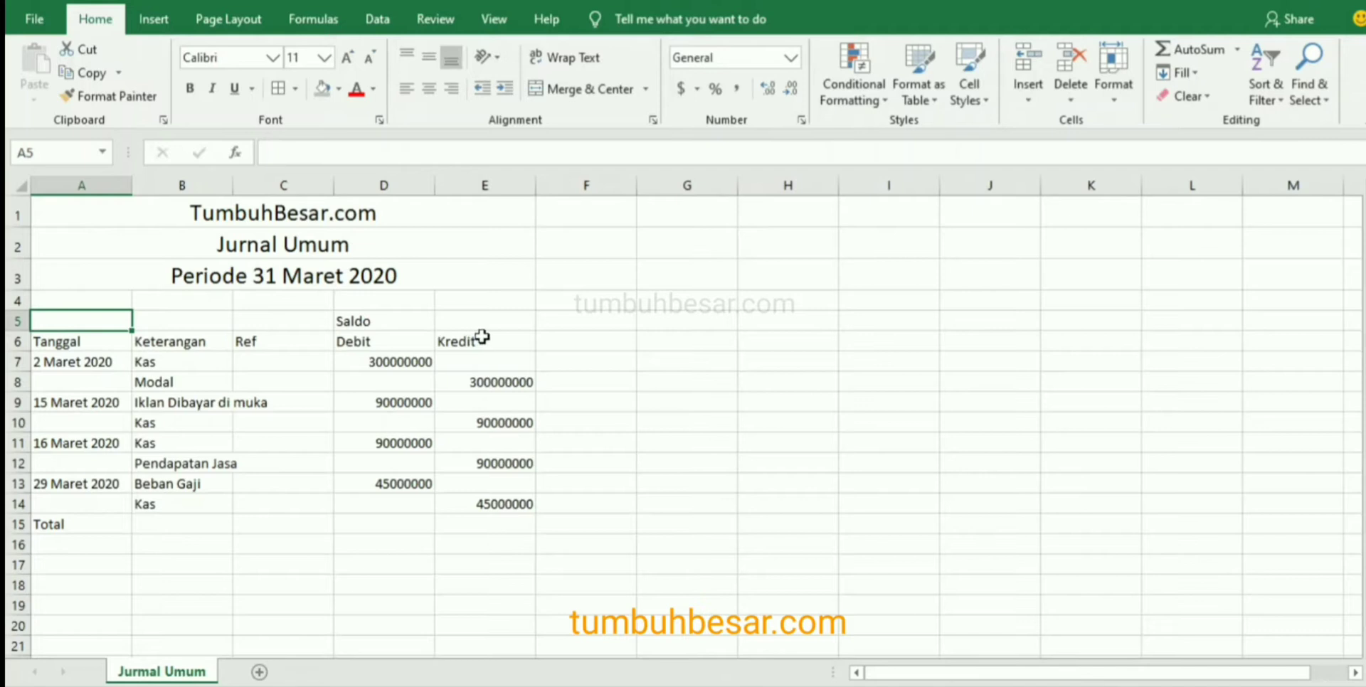
pyautogui.moveTo(92, 326); pyautogui.dragTo(470, 518)
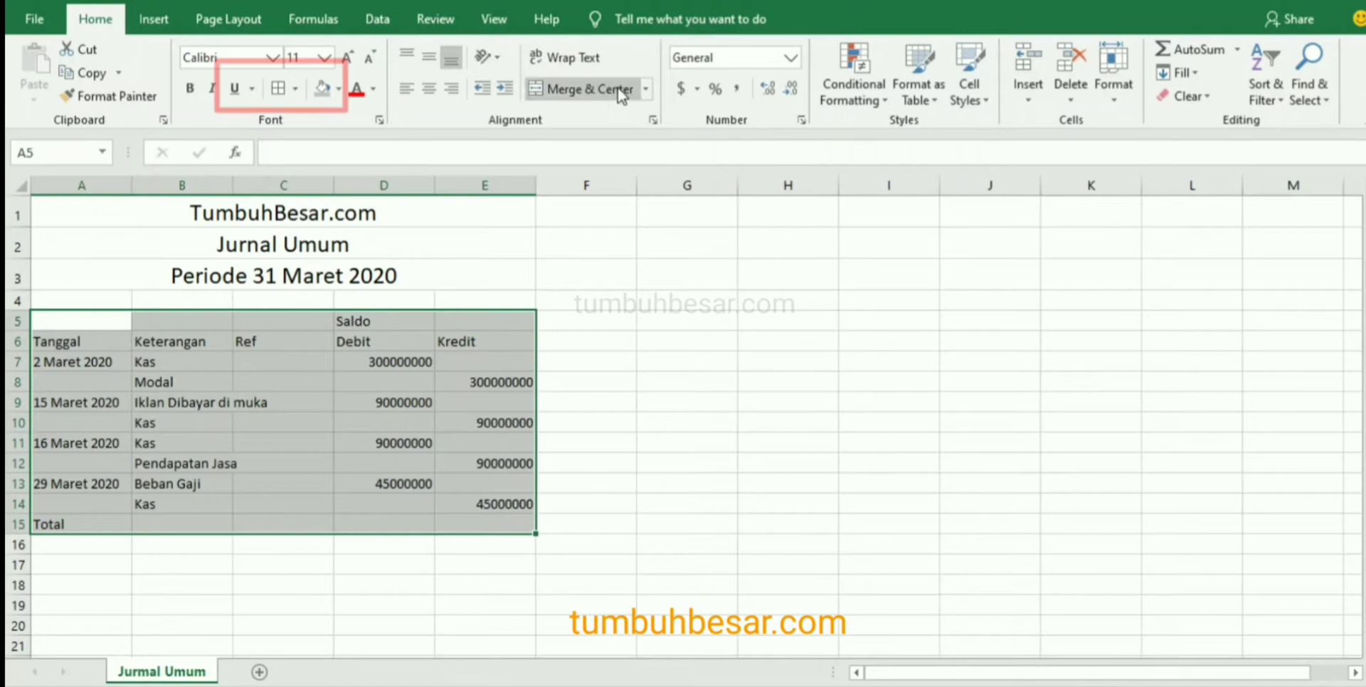
pyautogui.click(295, 88)
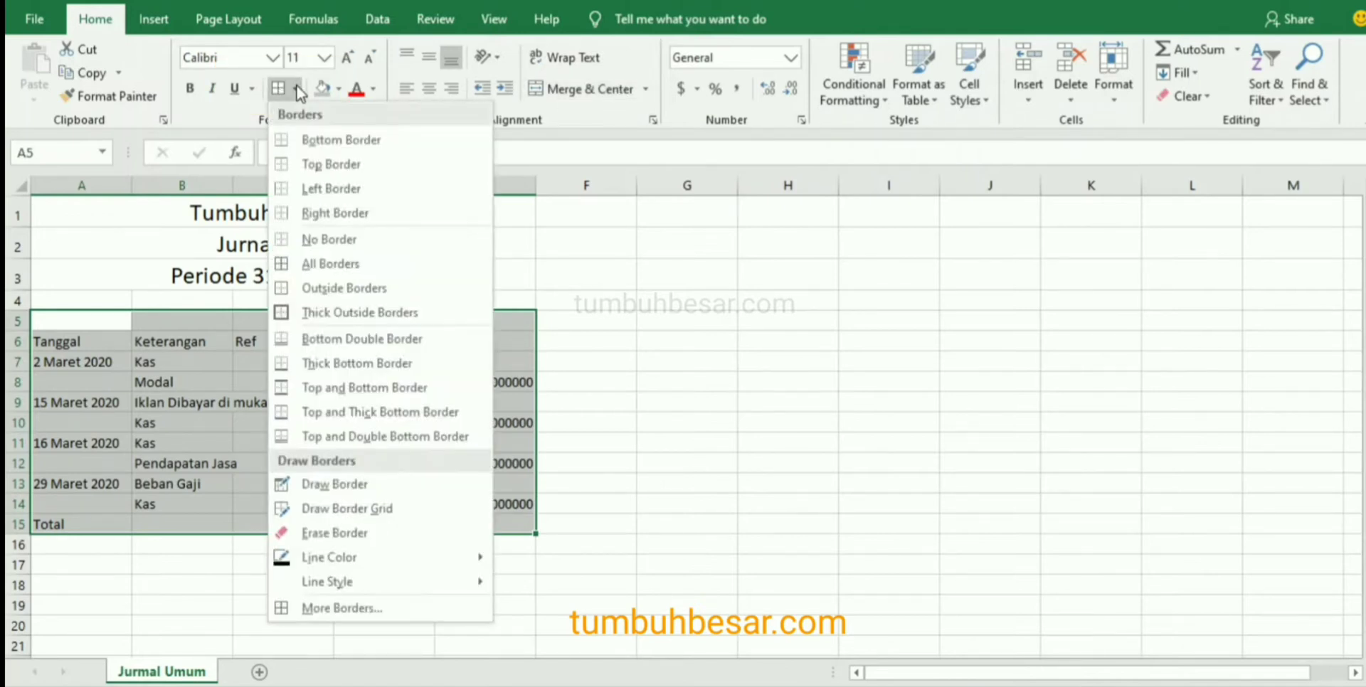
pyautogui.click(329, 269)
pyautogui.click(403, 420)
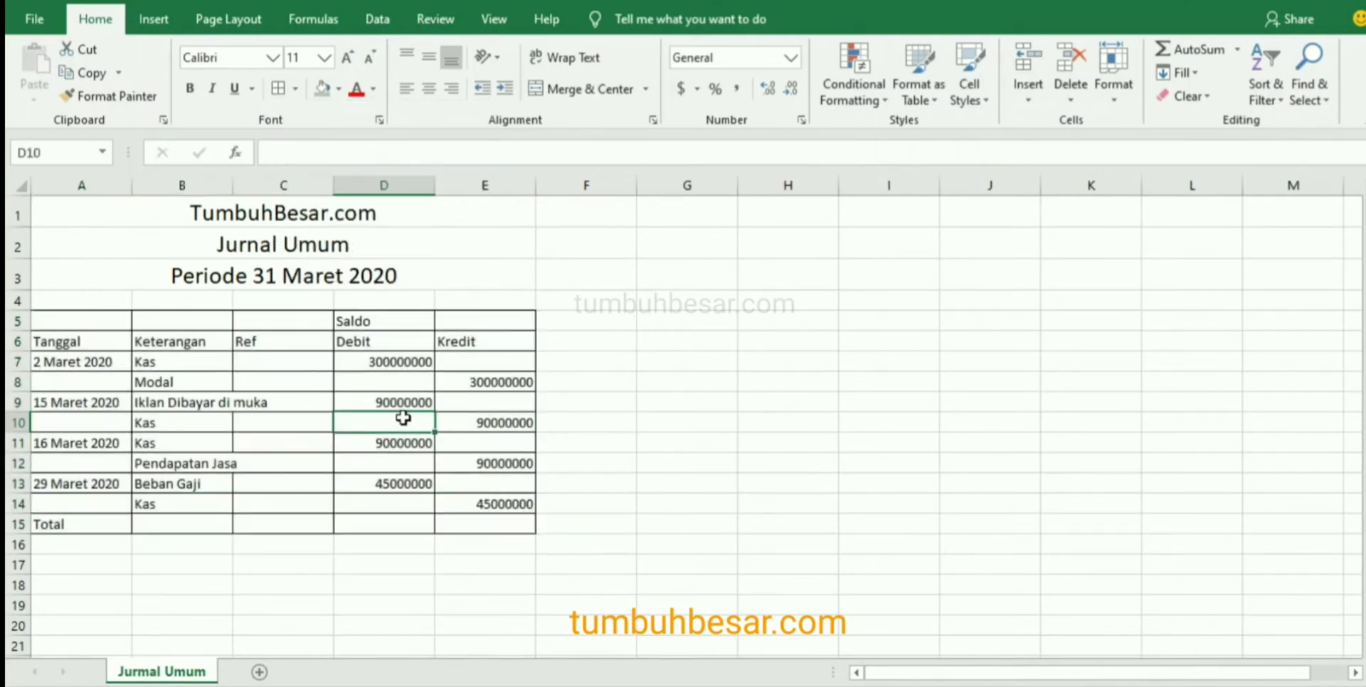
# Merge and center the Saldo heading across D5:E5.
pyautogui.click(395, 321)
pyautogui.moveTo(394, 320); pyautogui.dragTo(475, 318)
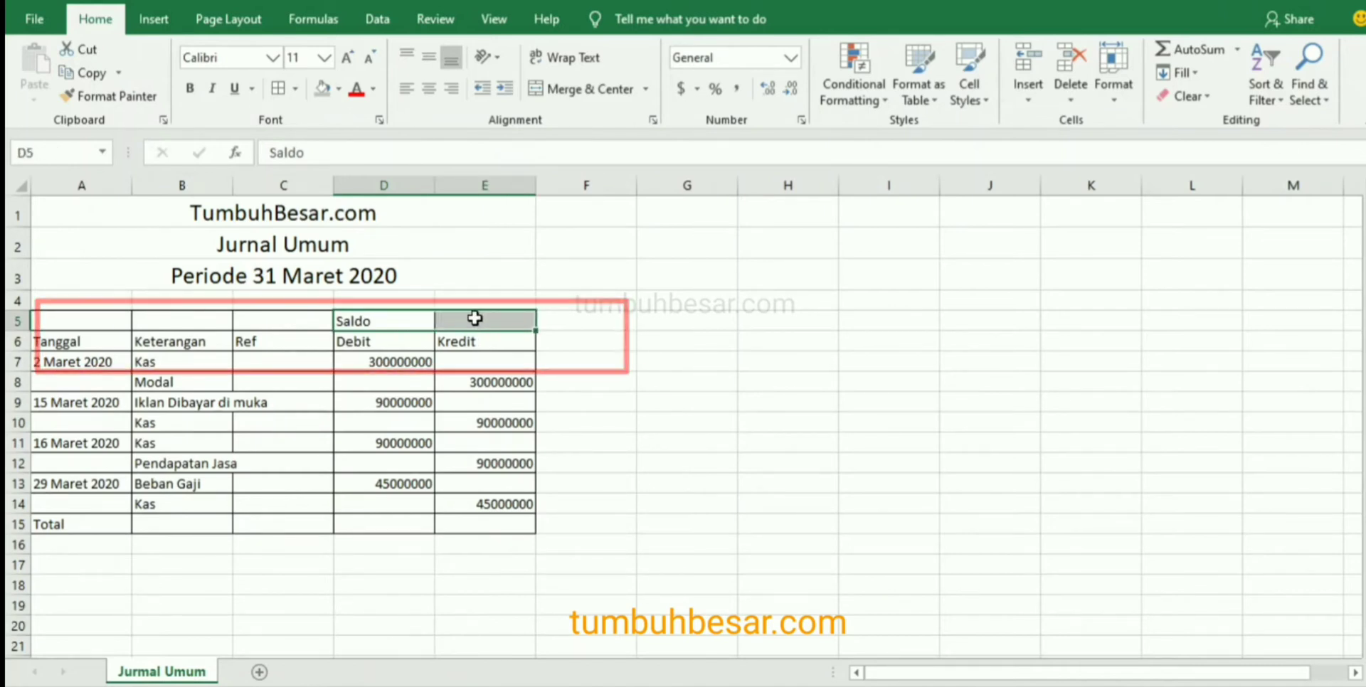
pyautogui.click(585, 90)
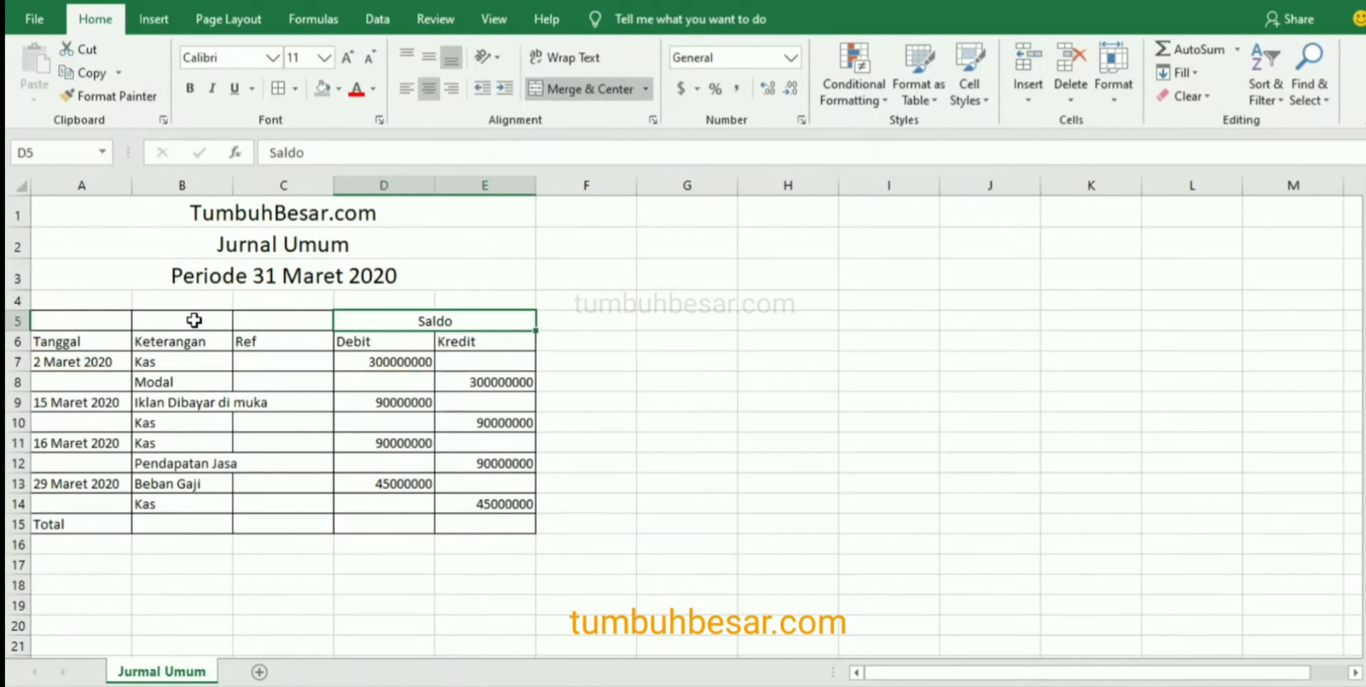
# Merge and center the Tanggal heading over A5:A6 and align it to the vertical middle.
pyautogui.click(94, 323)
pyautogui.moveTo(94, 323); pyautogui.dragTo(90, 346)
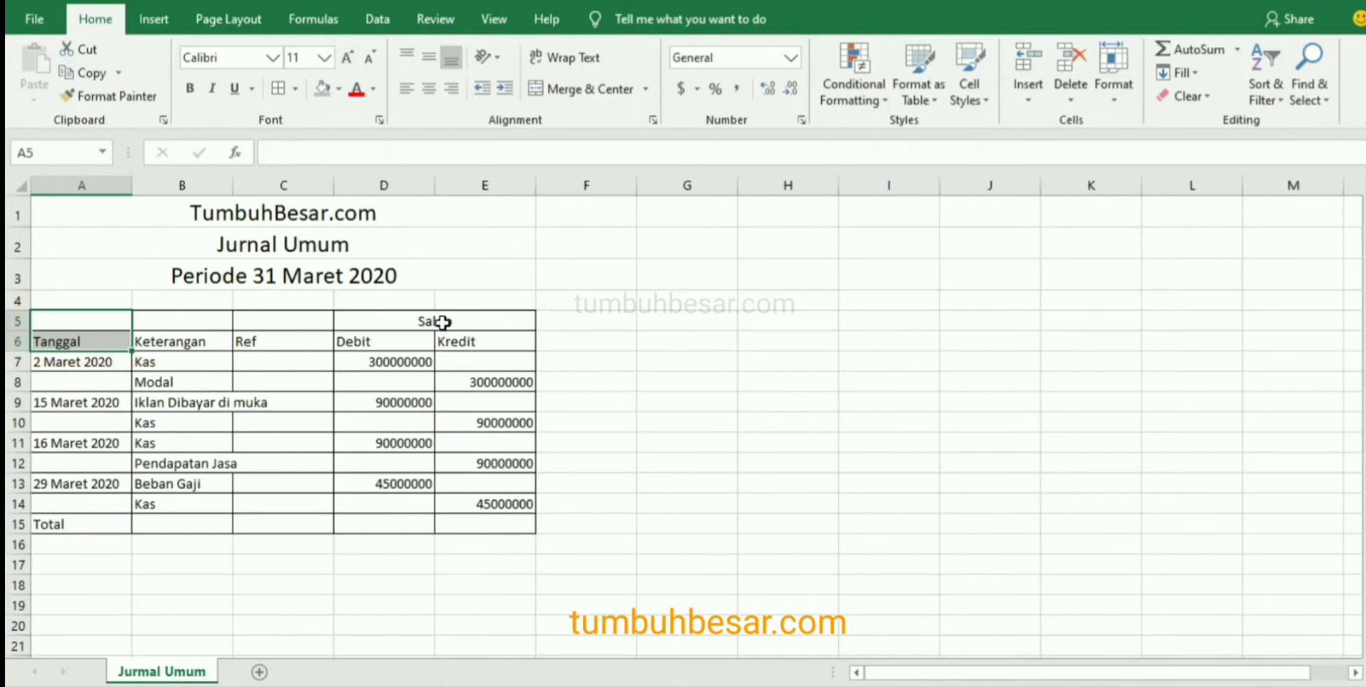
pyautogui.click(603, 93)
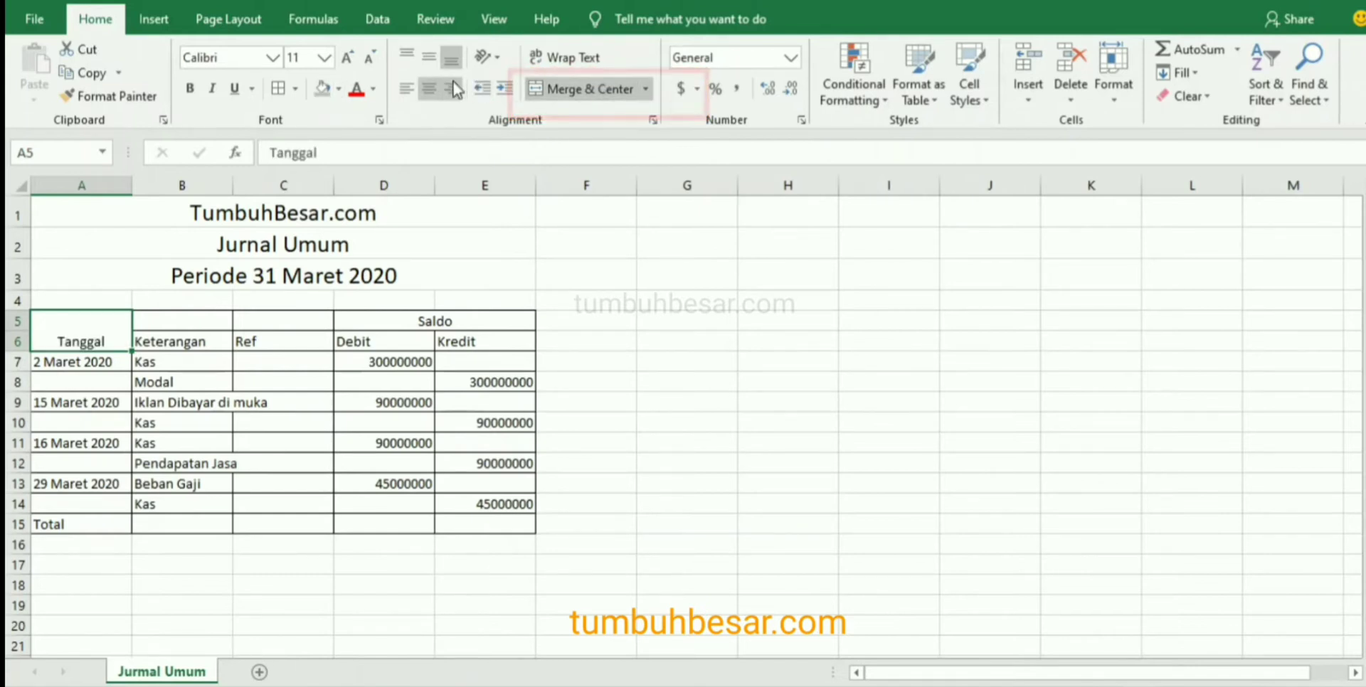
pyautogui.click(430, 57)
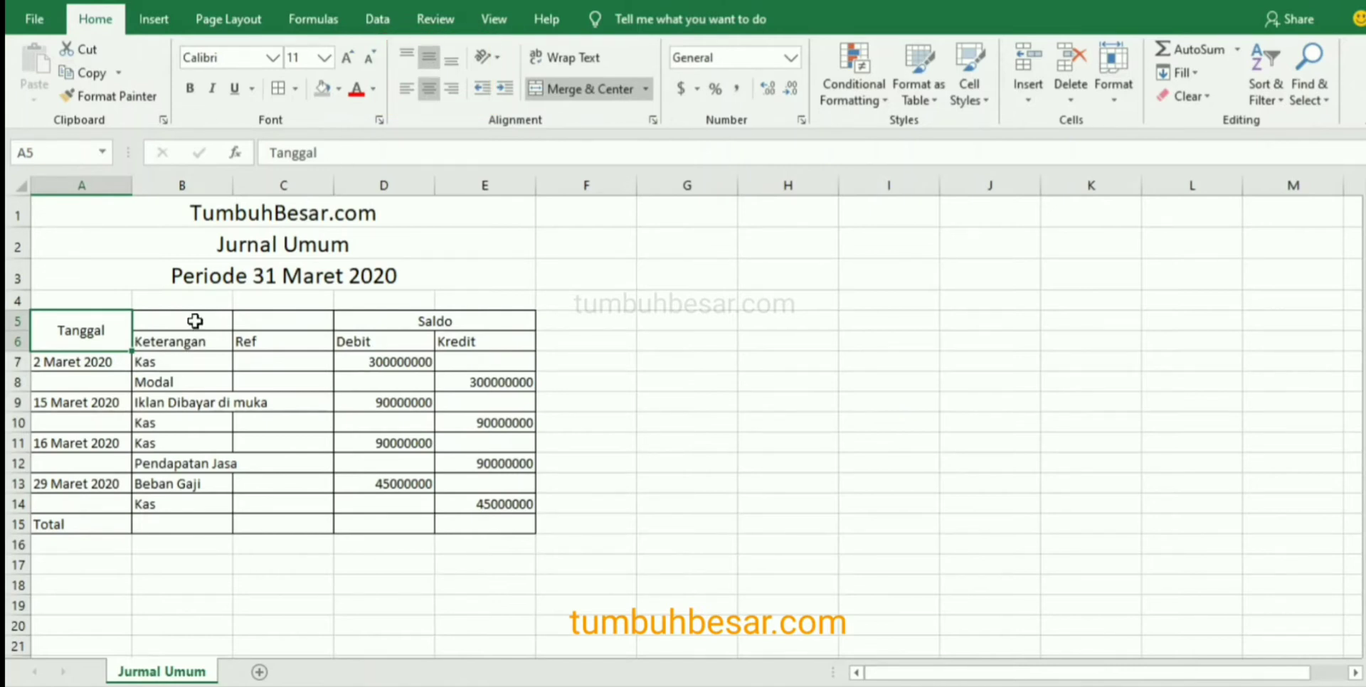
# Try to carry the merged Tanggal heading format over to the Keterangan heading with Format Painter.
pyautogui.click(111, 96)
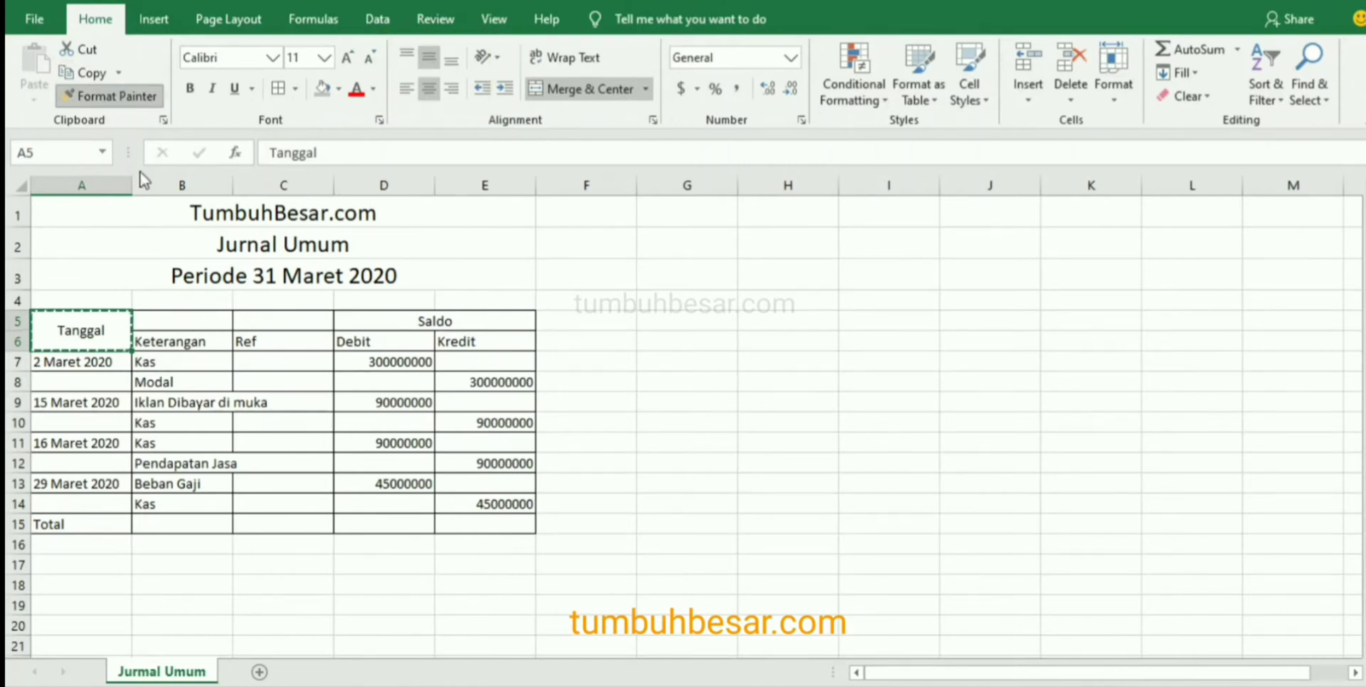
pyautogui.click(186, 341)
pyautogui.hotkey('ctrl', 'z')
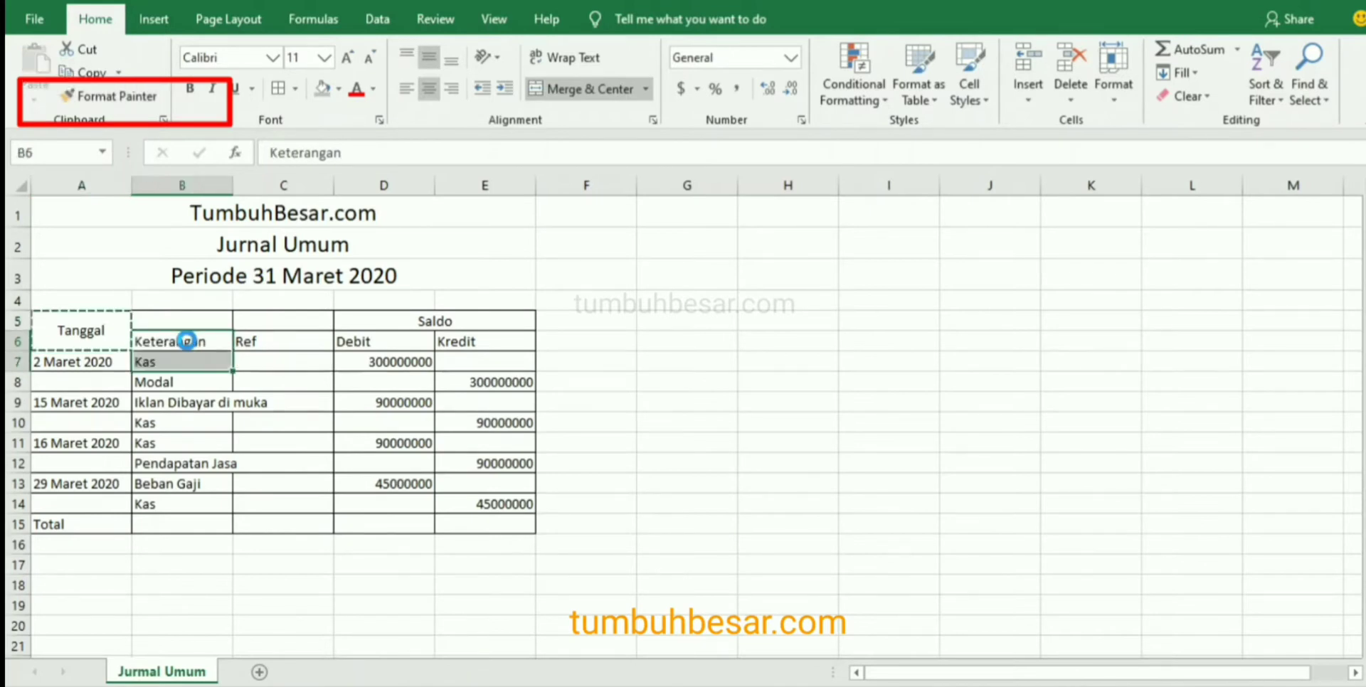
pyautogui.click(118, 96)
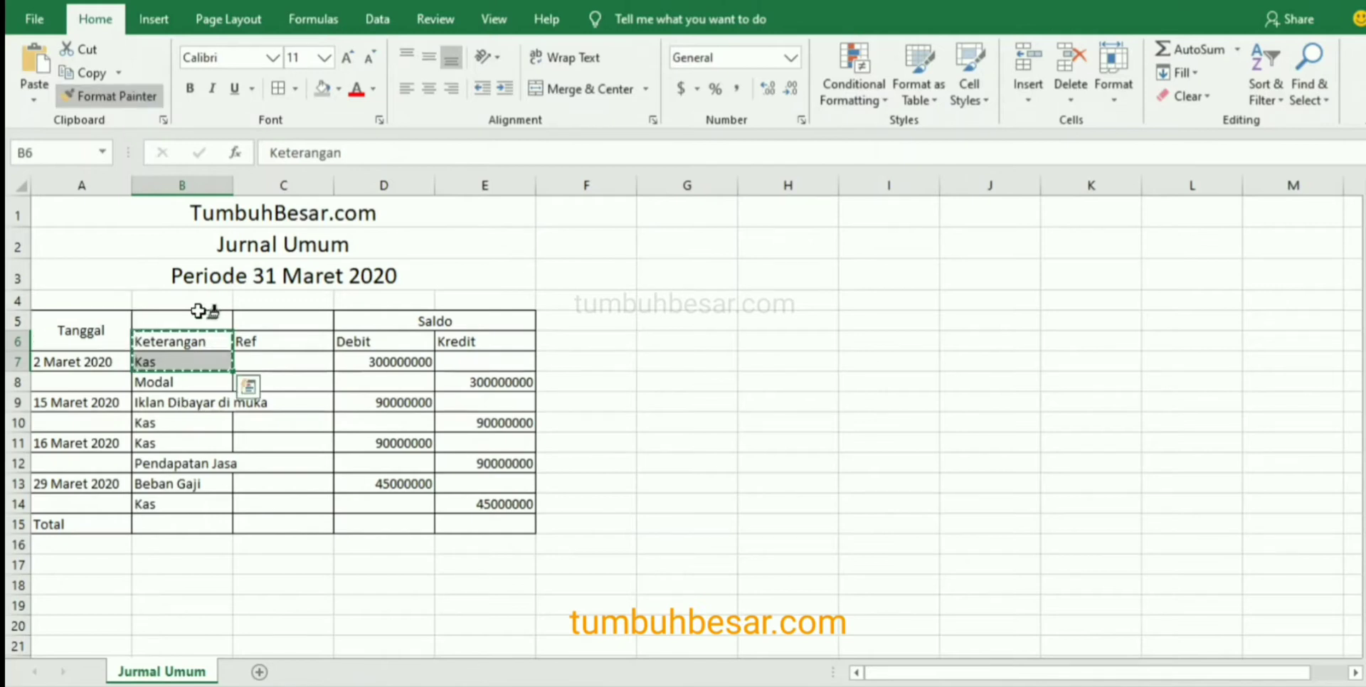
pyautogui.click(198, 314)
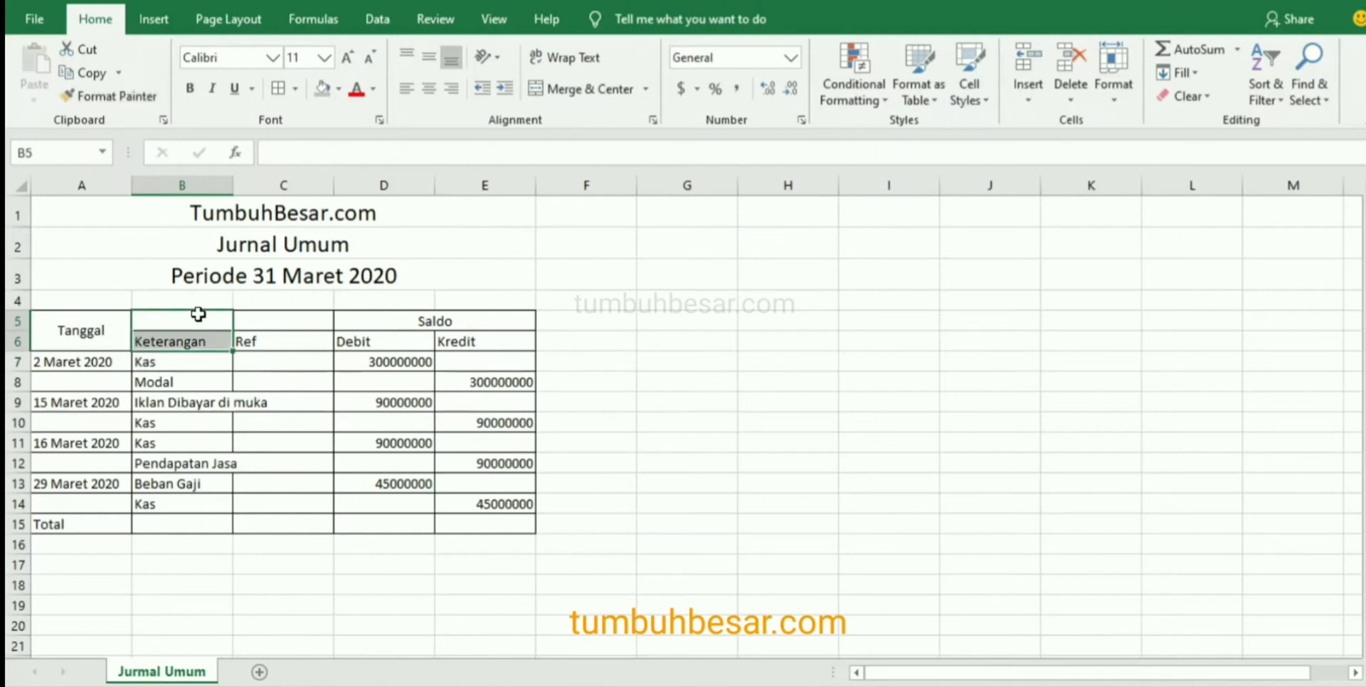
# Copy the Tanggal heading's format to B5:B6 and enter Keterangan in the merged cell.
pyautogui.click(106, 330)
pyautogui.click(117, 100)
pyautogui.click(162, 322)
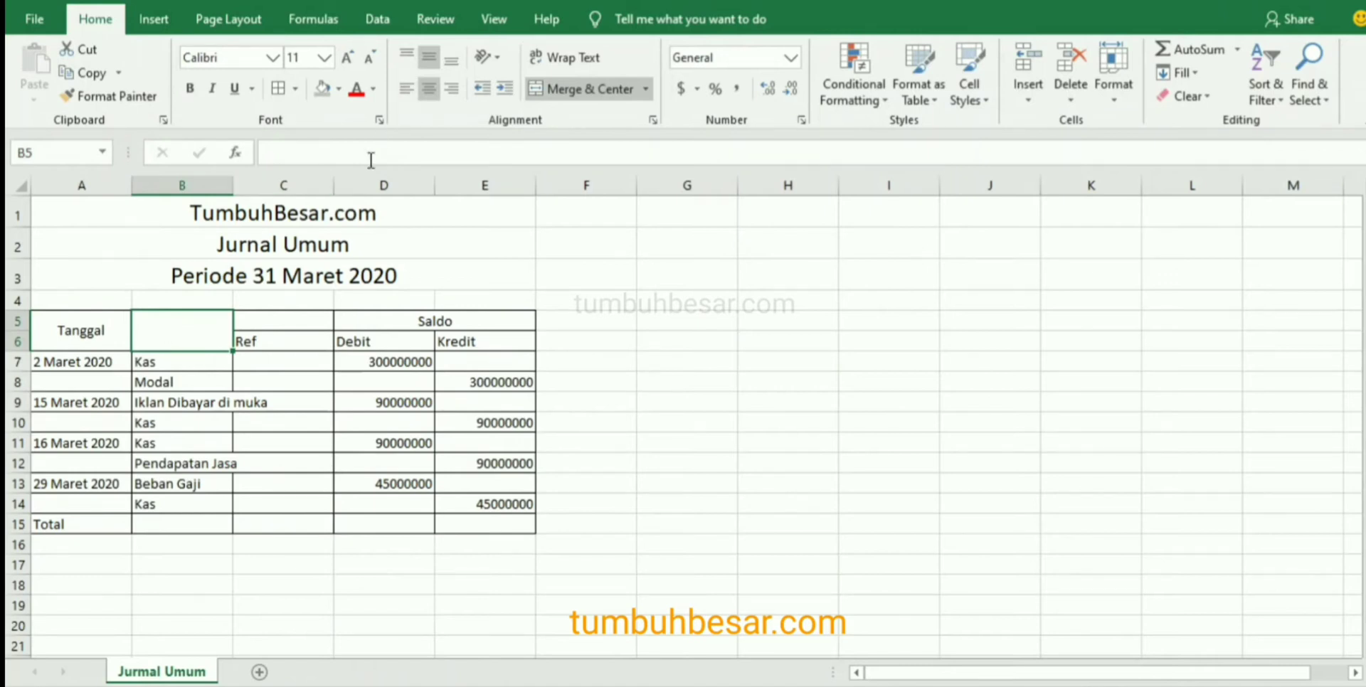
pyautogui.write('Keterangan')
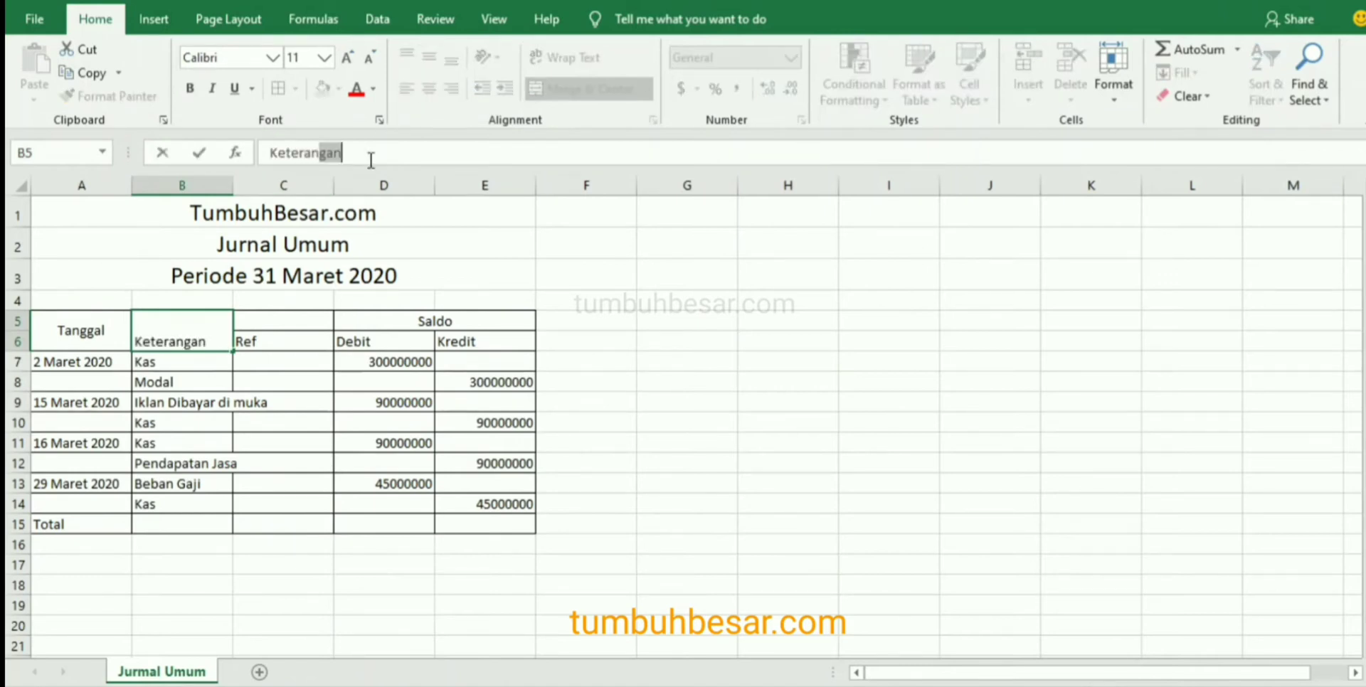
pyautogui.press('Return')
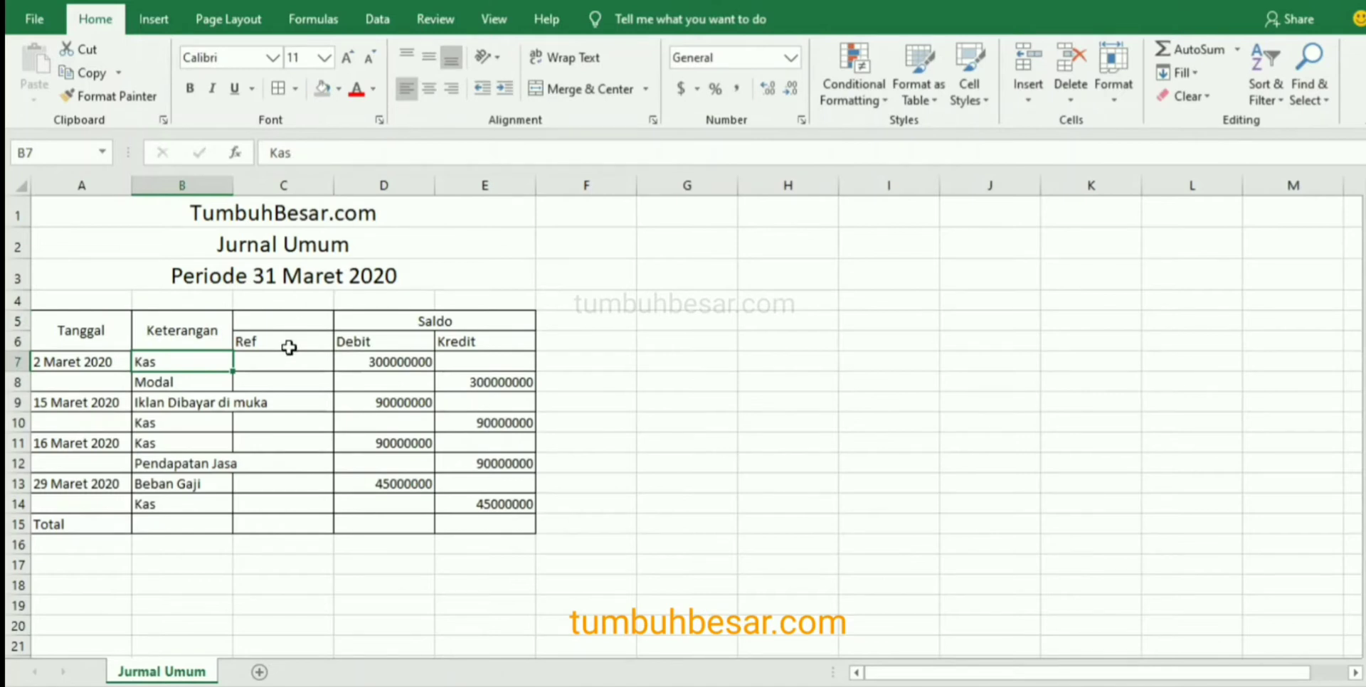
# Merge and center the Ref heading over C5:C6 and align it to the vertical middle.
pyautogui.click(285, 322)
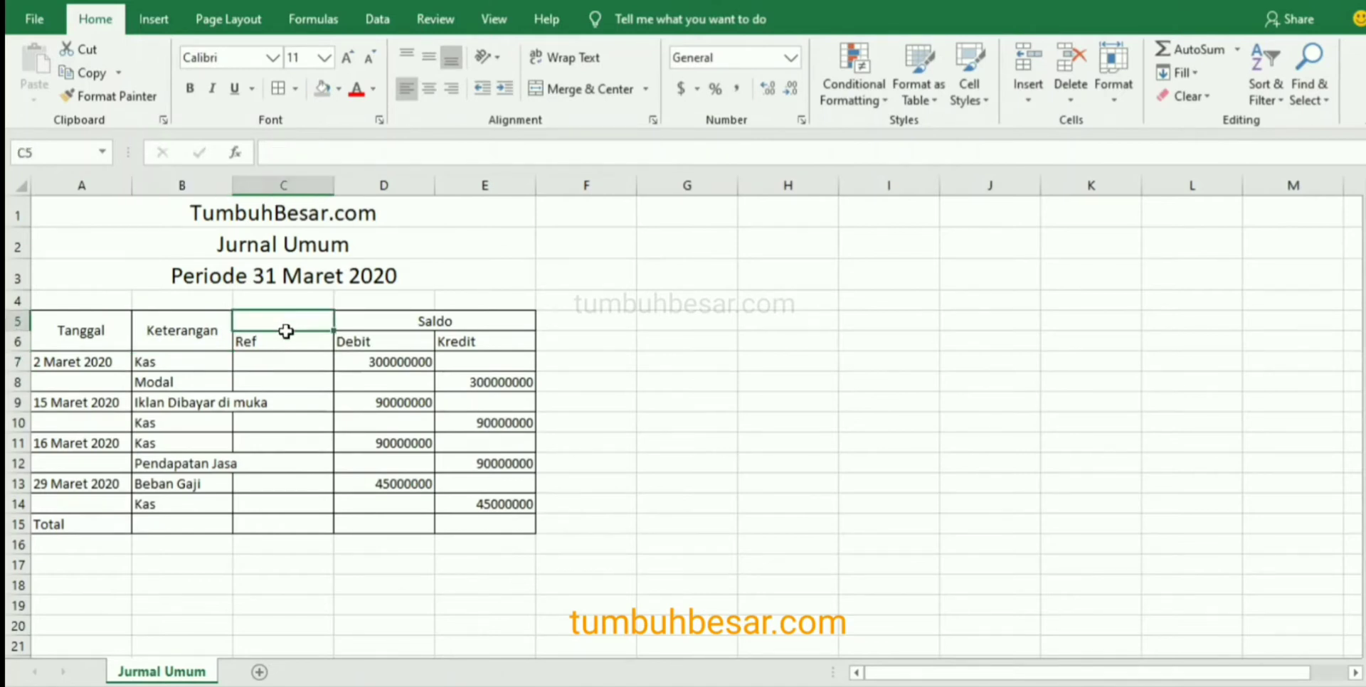
pyautogui.moveTo(286, 329); pyautogui.dragTo(283, 341)
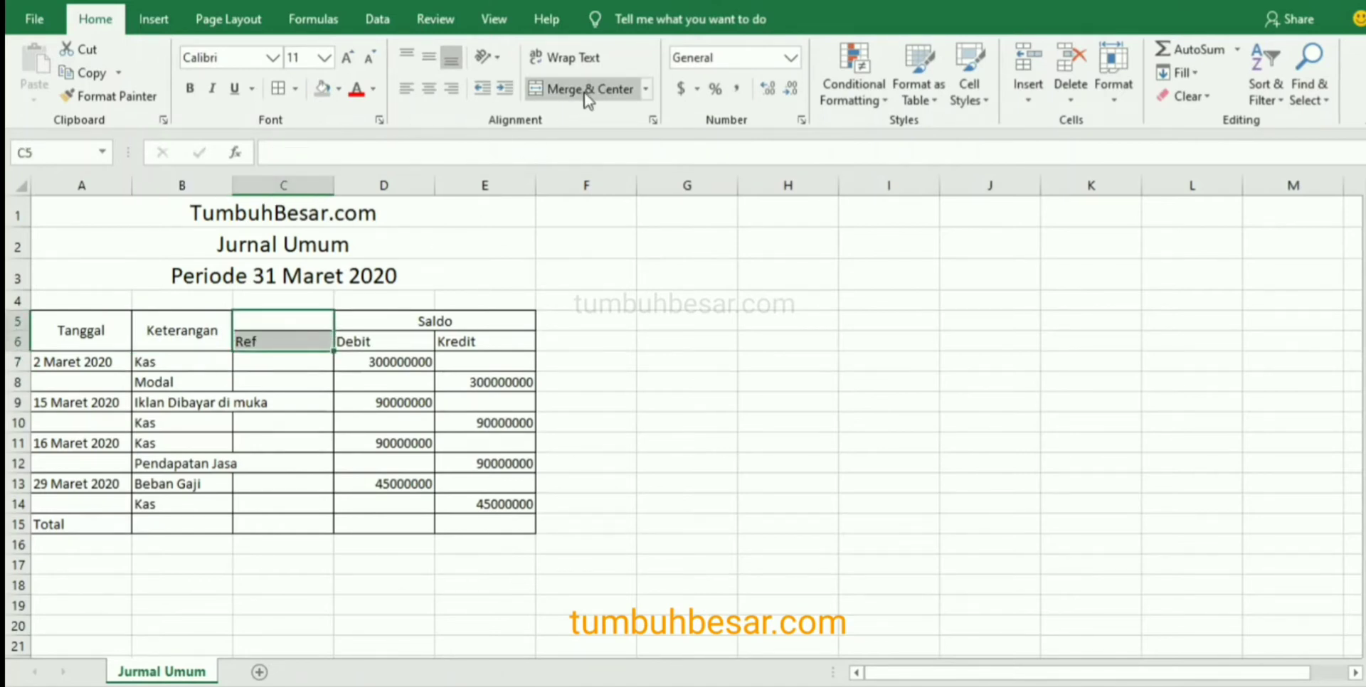
pyautogui.click(585, 93)
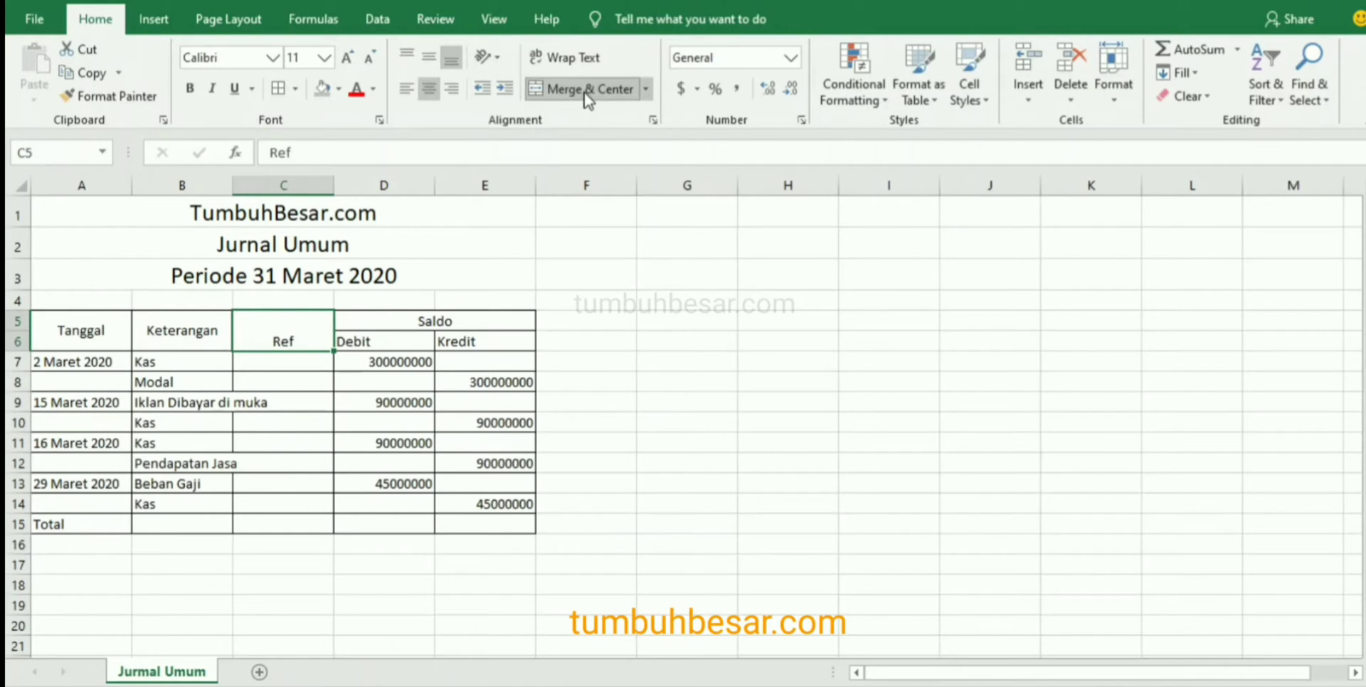
pyautogui.click(428, 63)
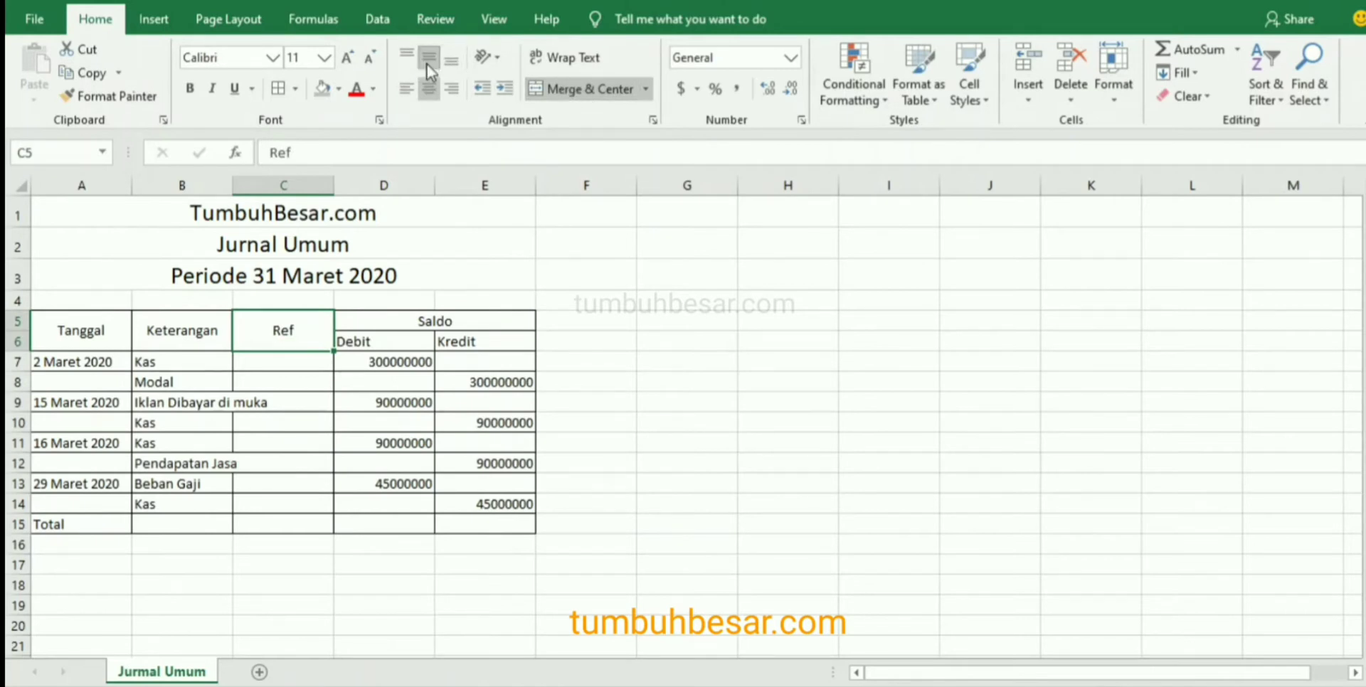
# Enter Ref in cell G5, outside the journal table.
pyautogui.click(689, 321)
pyautogui.write('Ref')
pyautogui.press('Return')
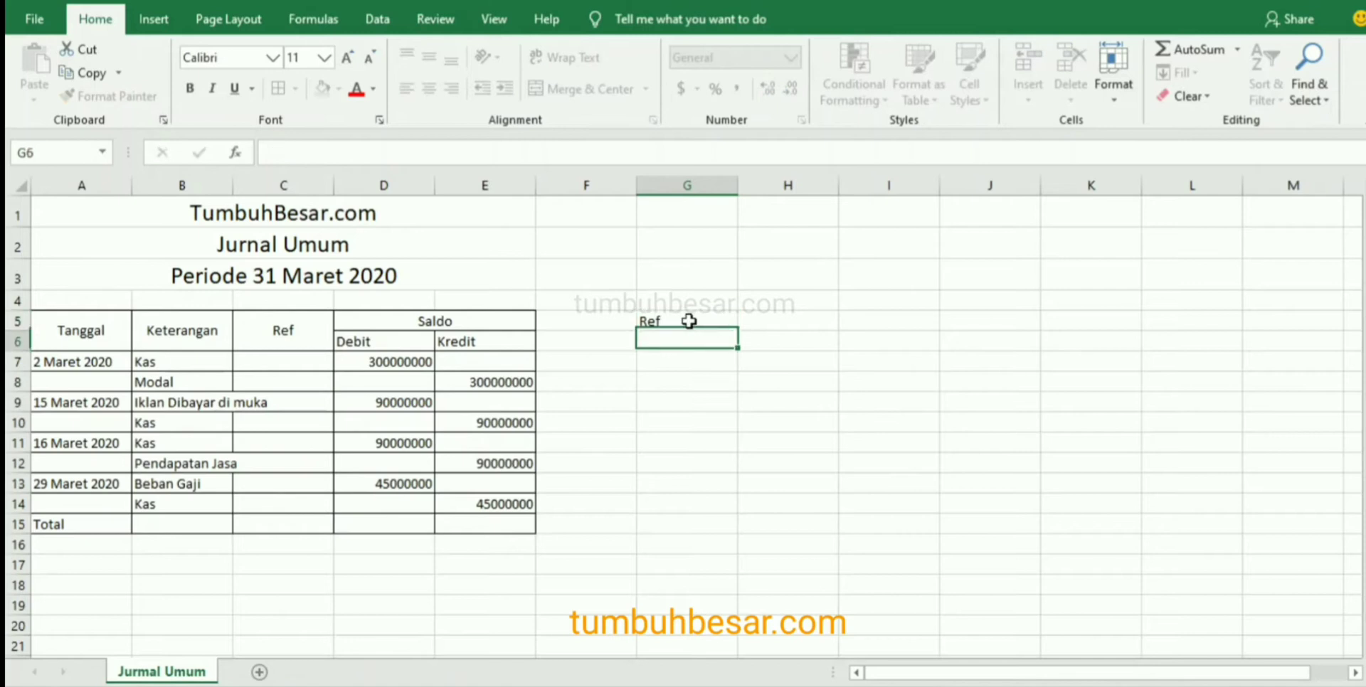
# Copy the merged Ref heading's format from C5:C6 onto the Ref text in G5 with Format Painter.
pyautogui.click(298, 329)
pyautogui.click(93, 95)
pyautogui.click(654, 317)
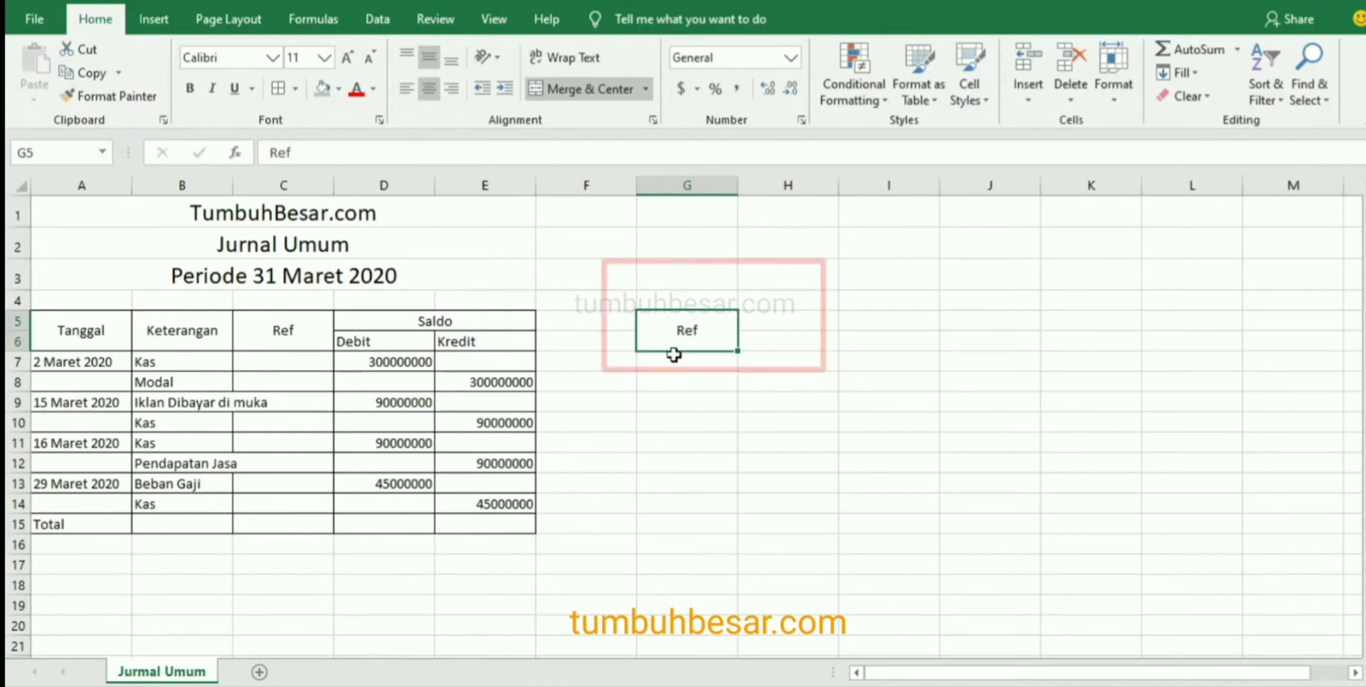
pyautogui.click(281, 341)
pyautogui.click(702, 337)
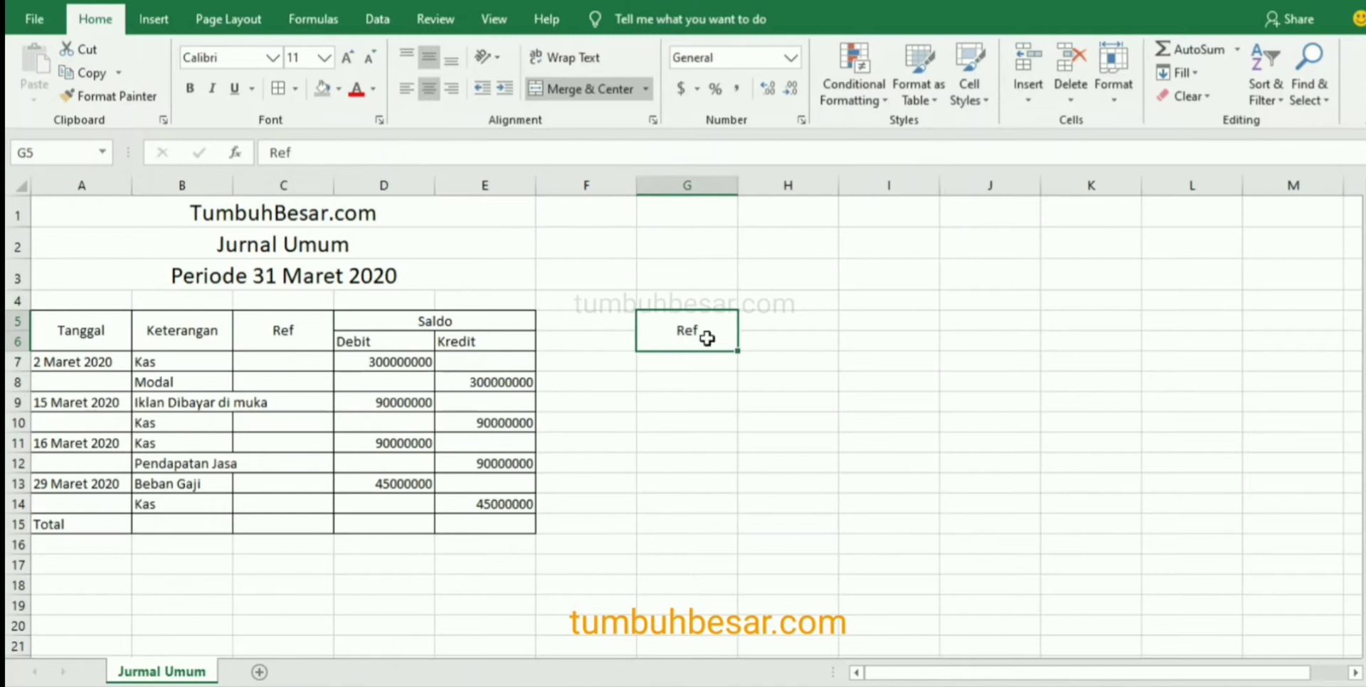
# Clear the test cell G5 by painting the blank format of H5:H6 over it and deleting its Ref text.
pyautogui.click(804, 322)
pyautogui.moveTo(804, 331); pyautogui.dragTo(808, 345)
pyautogui.click(106, 95)
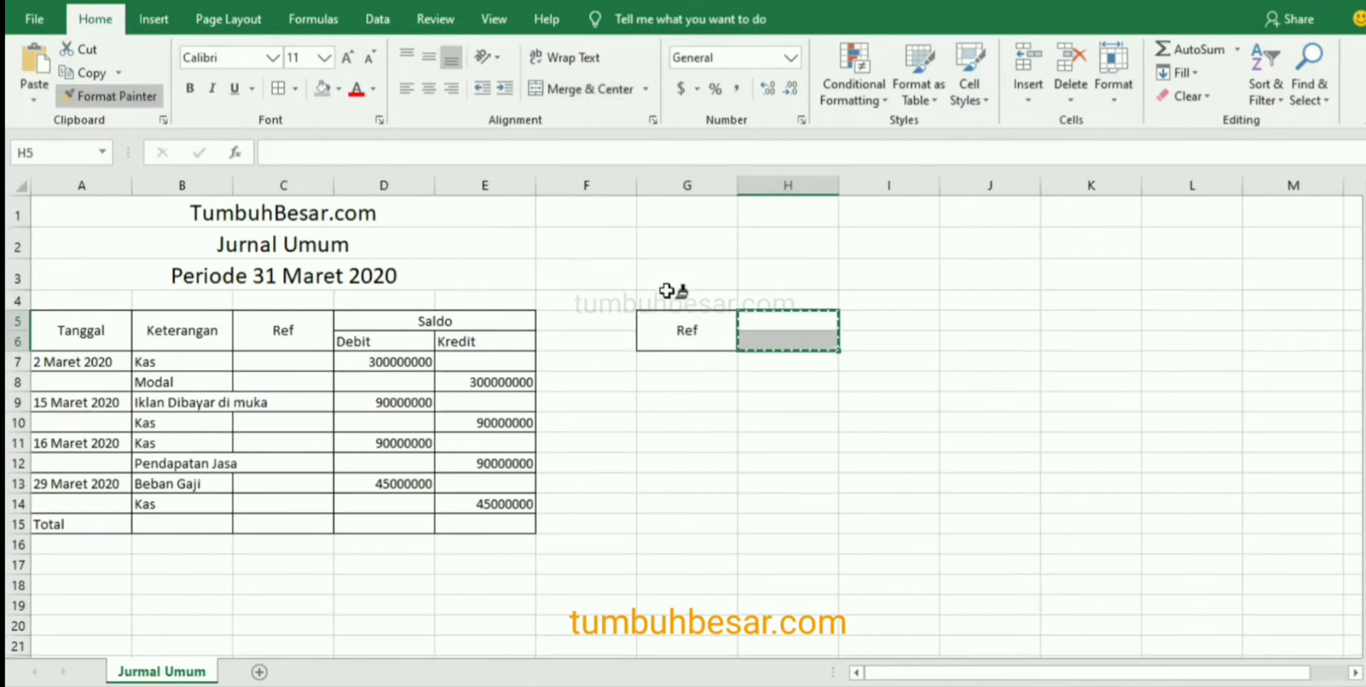
pyautogui.click(666, 331)
pyautogui.click(684, 322)
pyautogui.press('Delete')
pyautogui.click(566, 349)
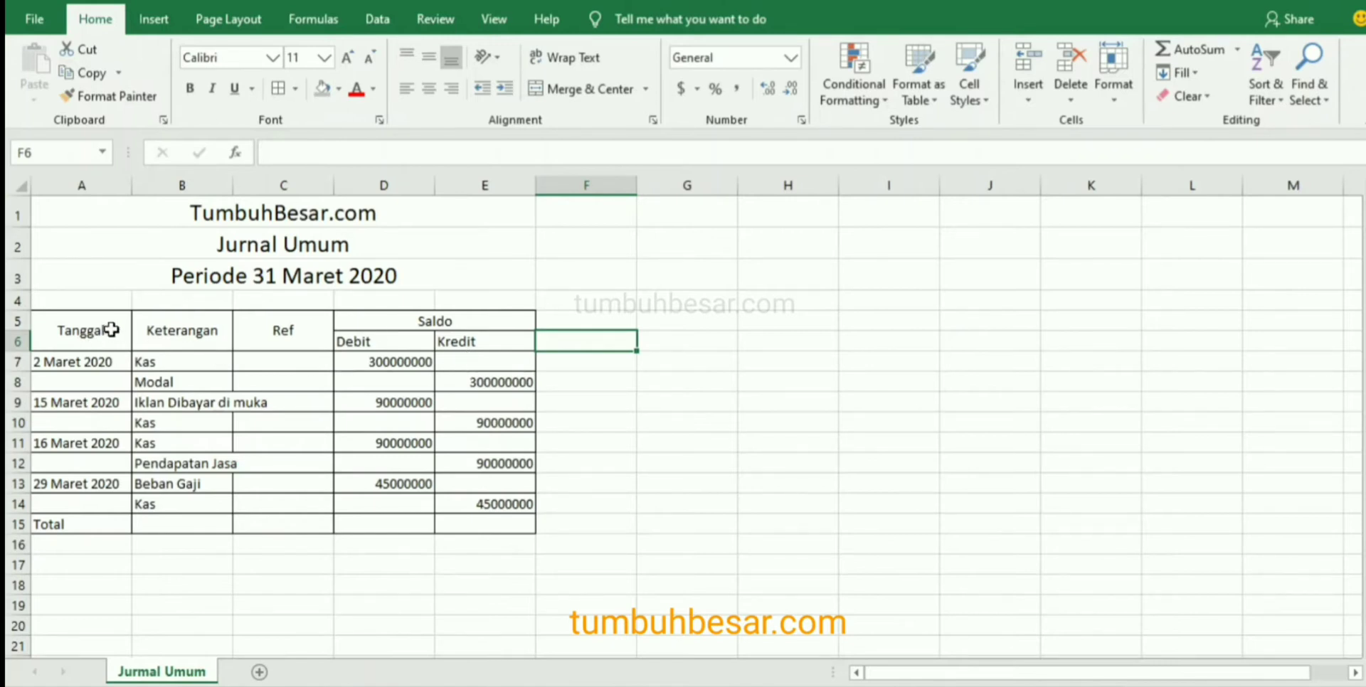
# AutoFit the widths of columns A through F to their contents.
pyautogui.moveTo(106, 183); pyautogui.dragTo(541, 212)
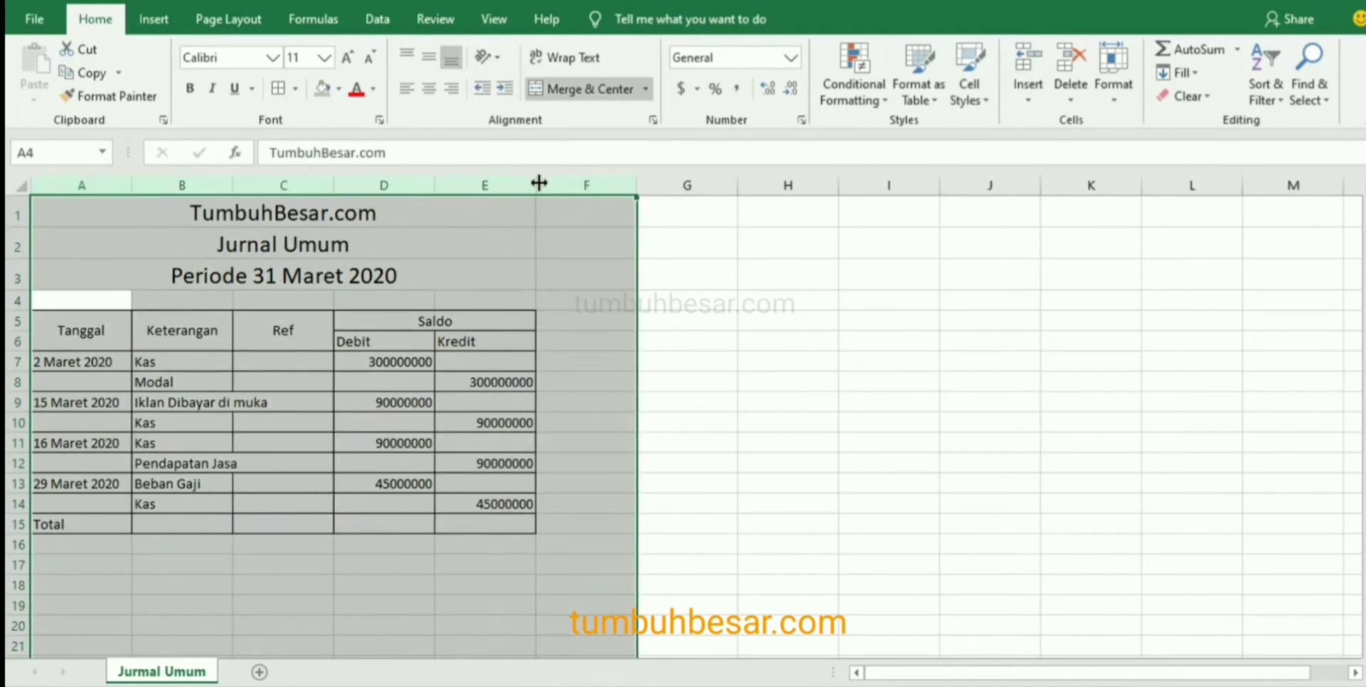
pyautogui.doubleClick(538, 184)
pyautogui.click(423, 361)
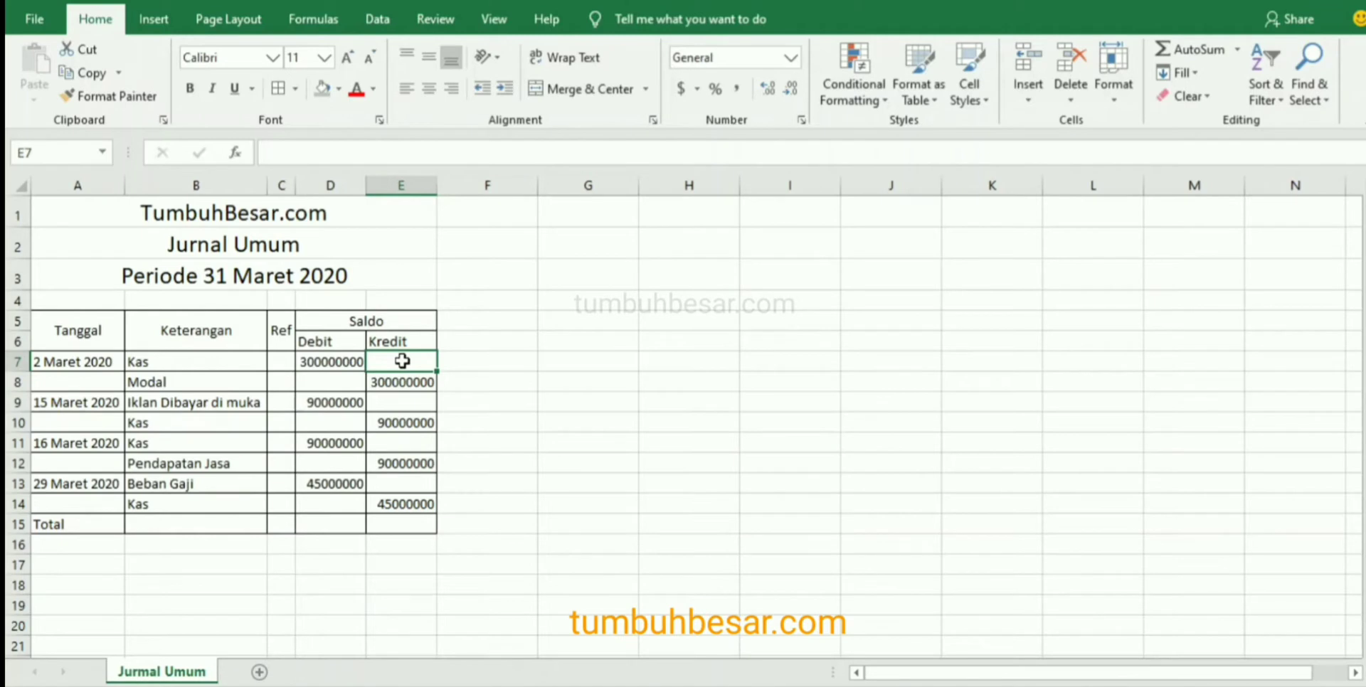
pyautogui.click(260, 402)
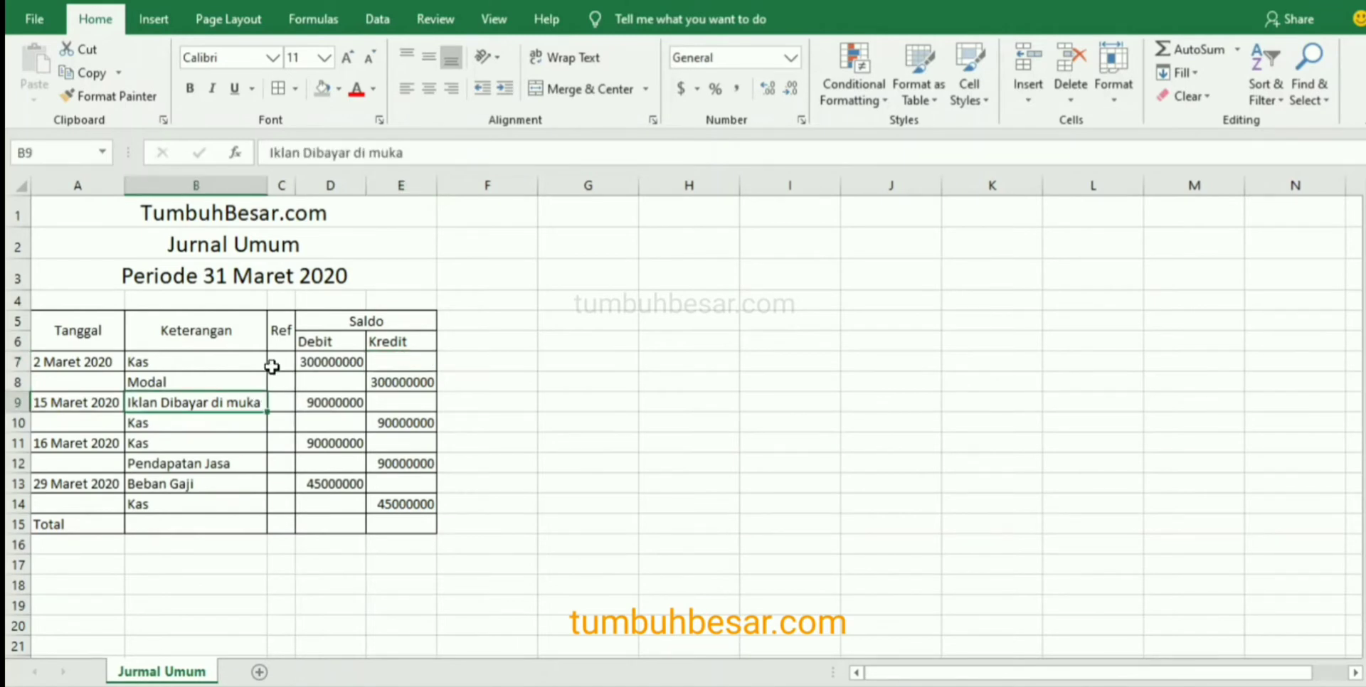
pyautogui.click(322, 402)
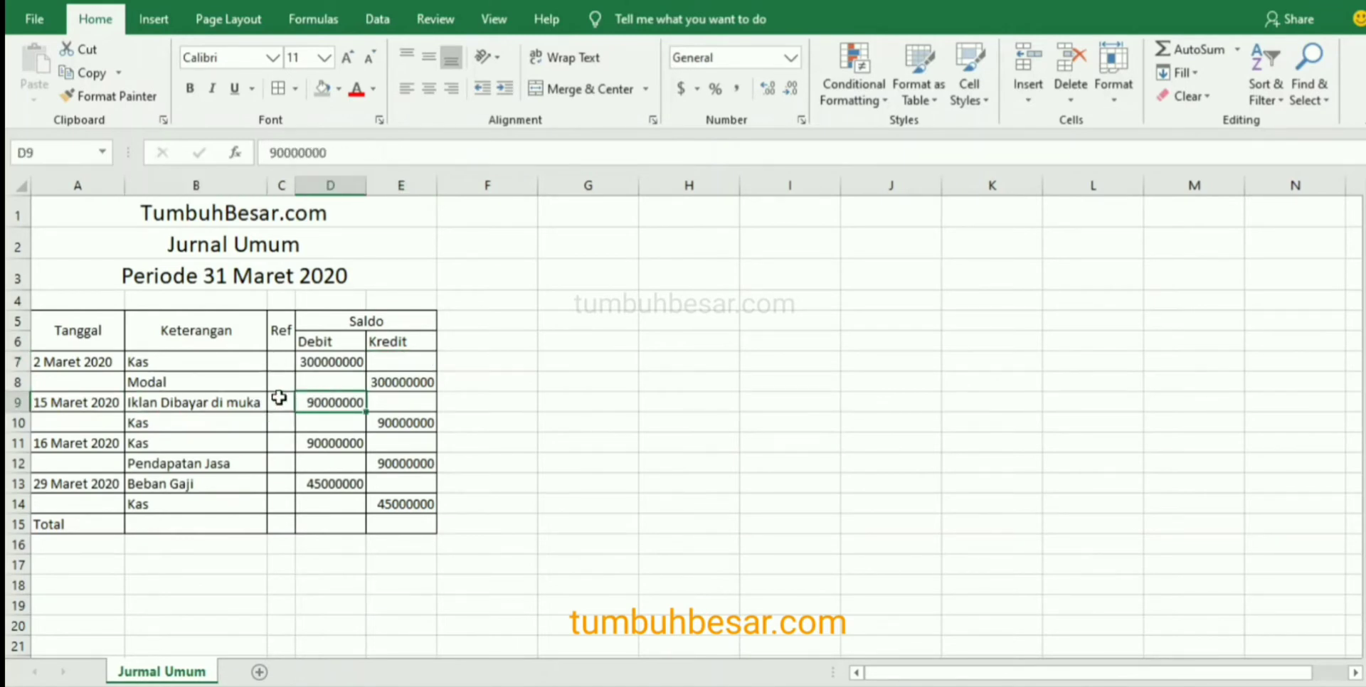
pyautogui.click(280, 398)
pyautogui.click(284, 324)
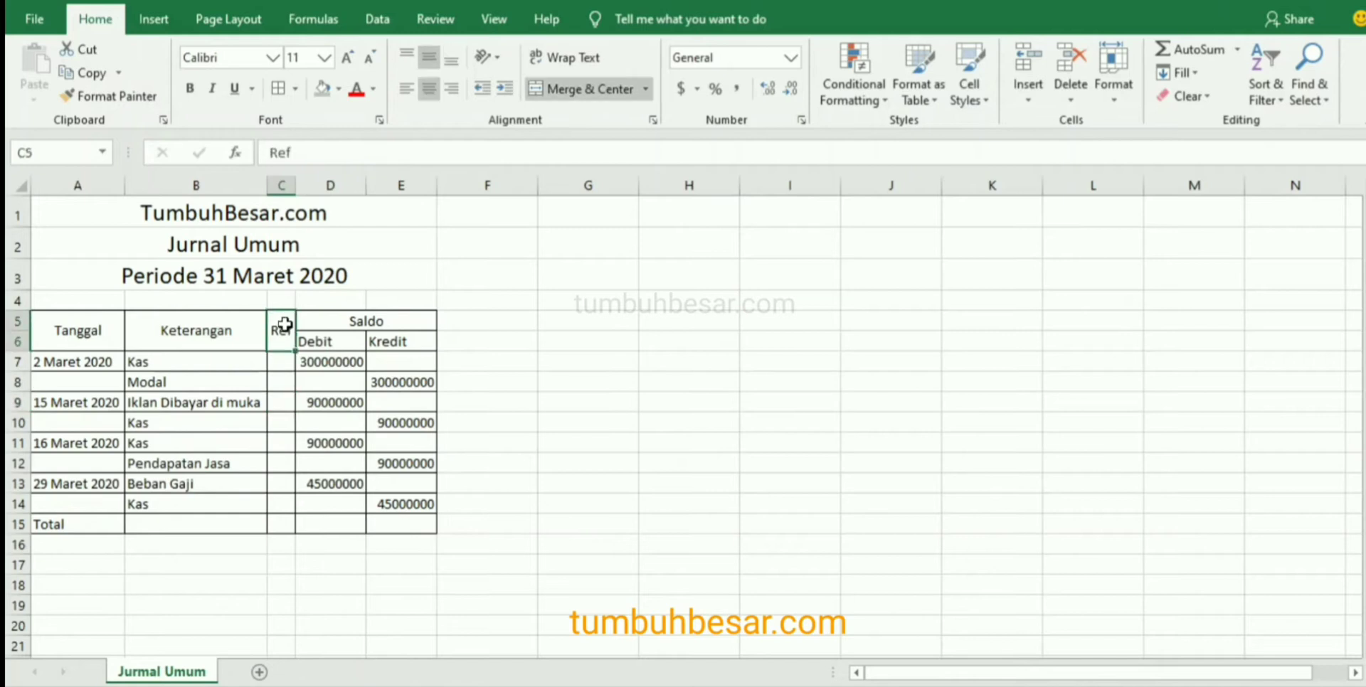
# Format cell A7 as a Date with the 14-Mar-12 type.
pyautogui.click(76, 359)
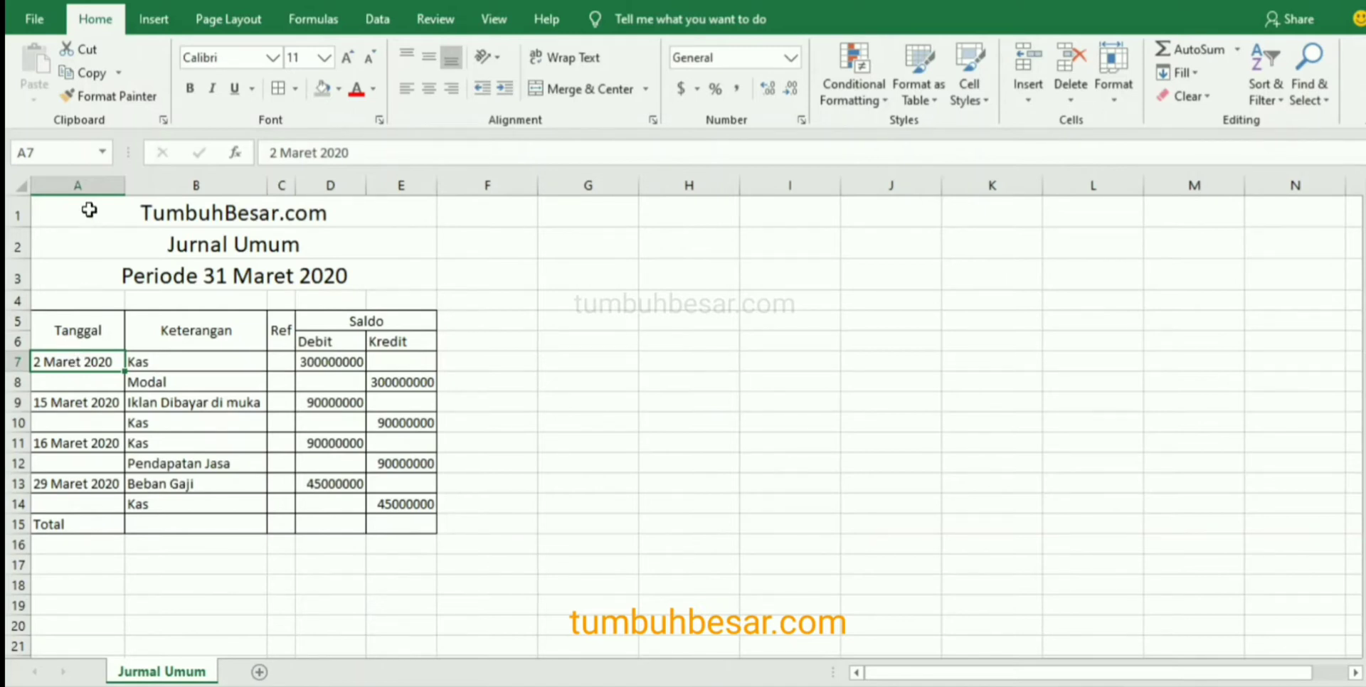
pyautogui.rightClick(75, 363)
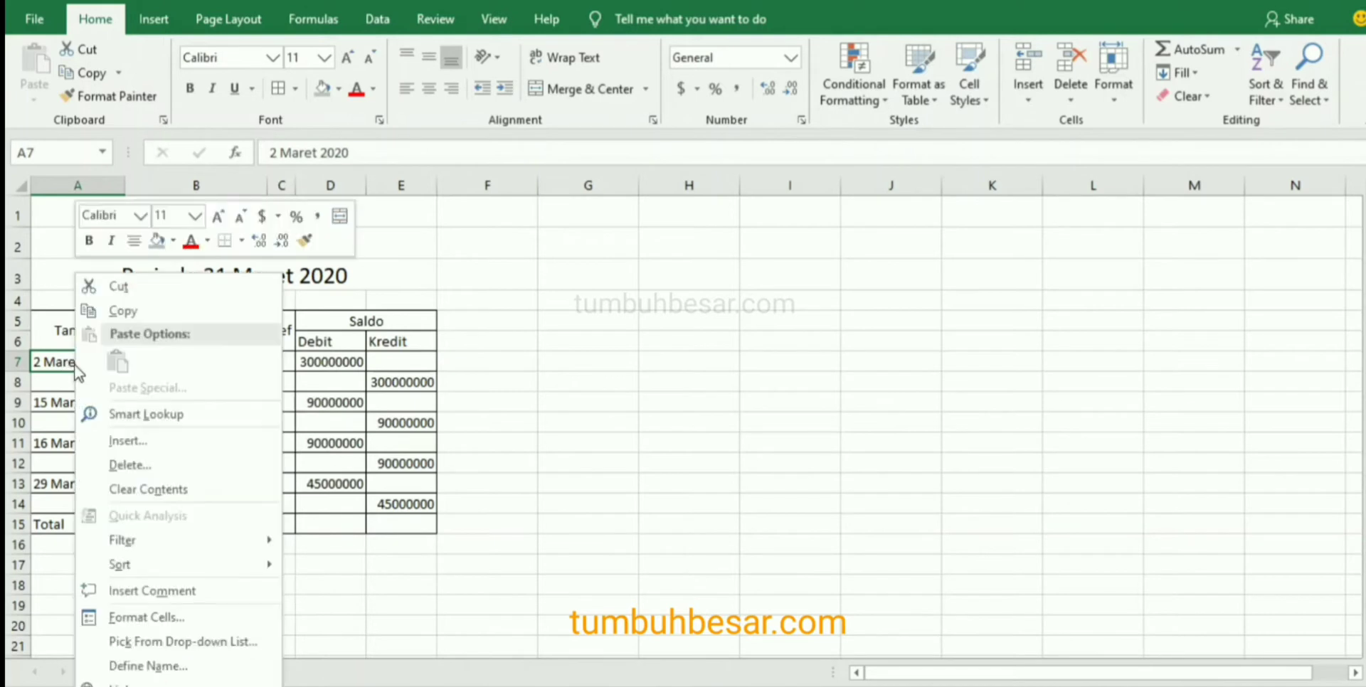
pyautogui.click(146, 612)
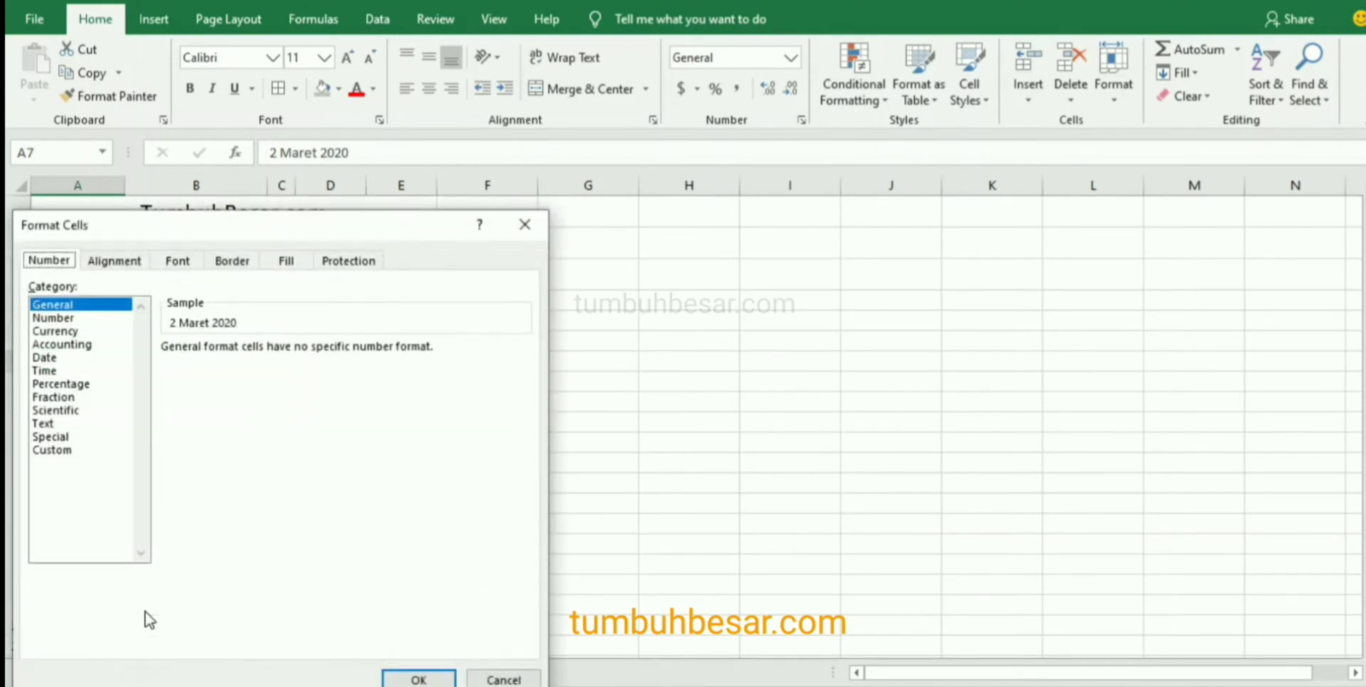
pyautogui.click(48, 358)
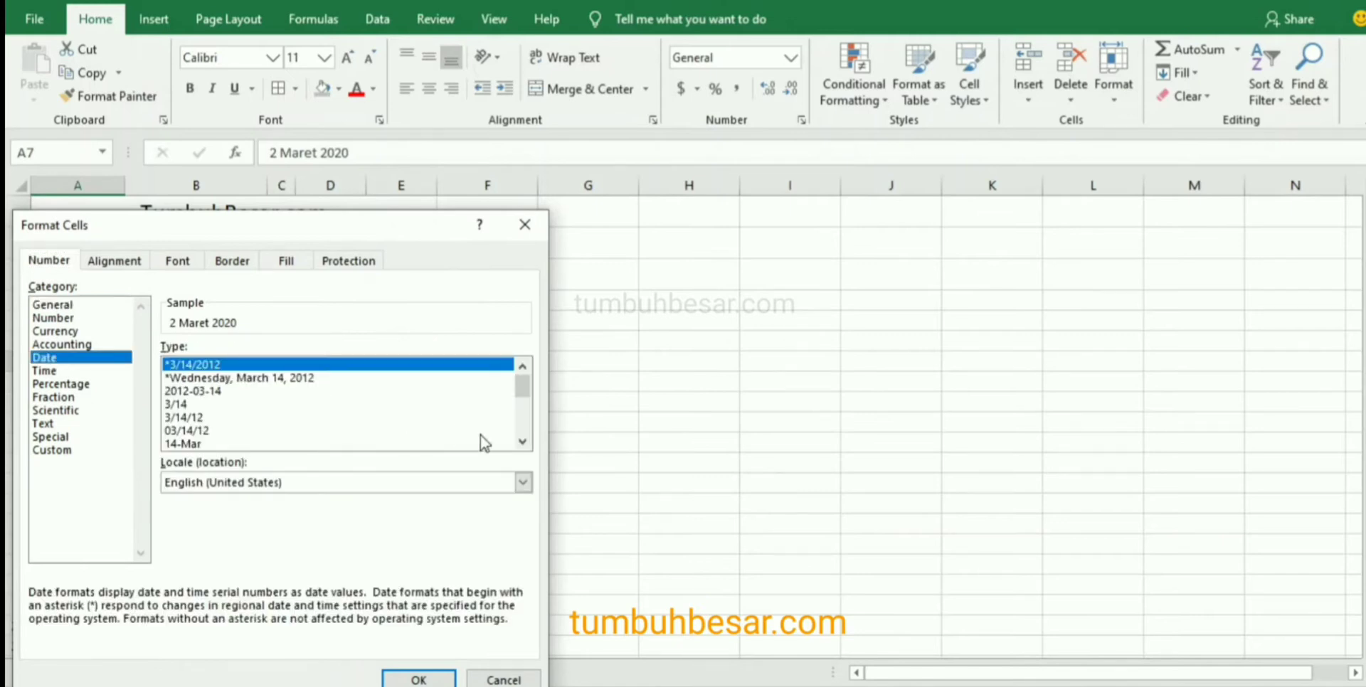
pyautogui.click(528, 444)
pyautogui.click(528, 444)
pyautogui.click(528, 444)
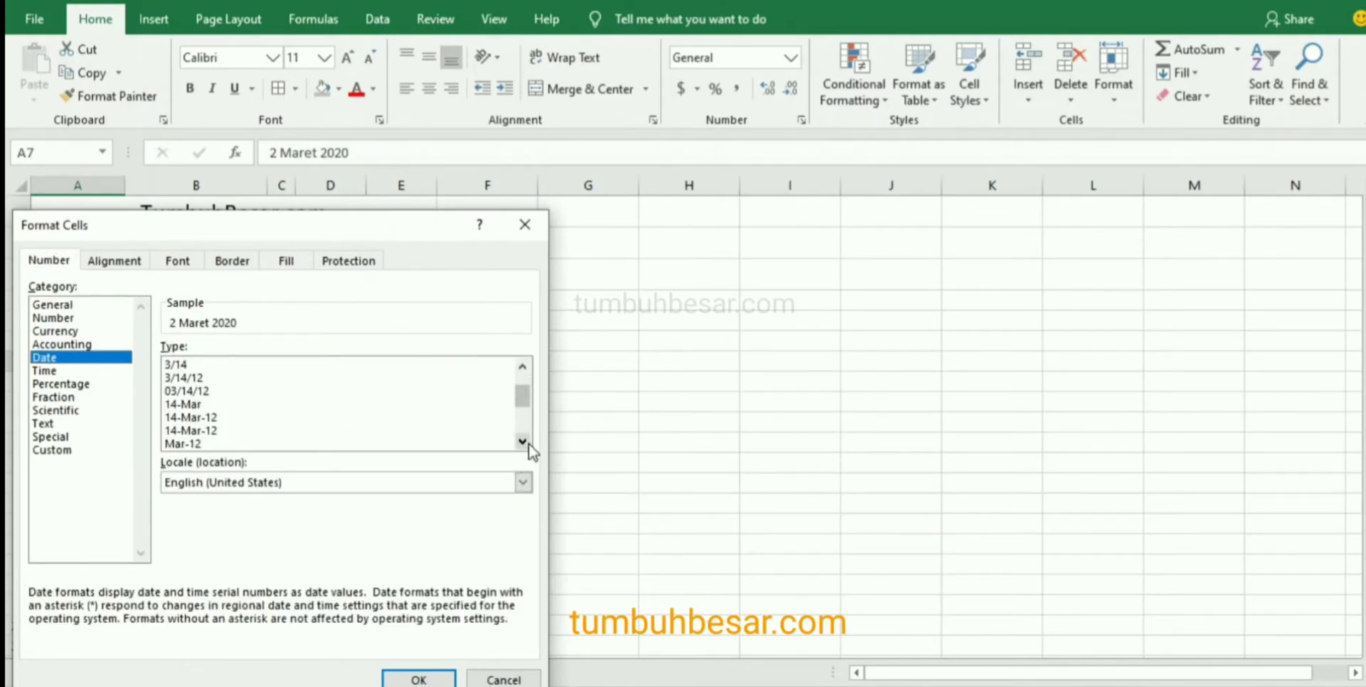
pyautogui.click(192, 418)
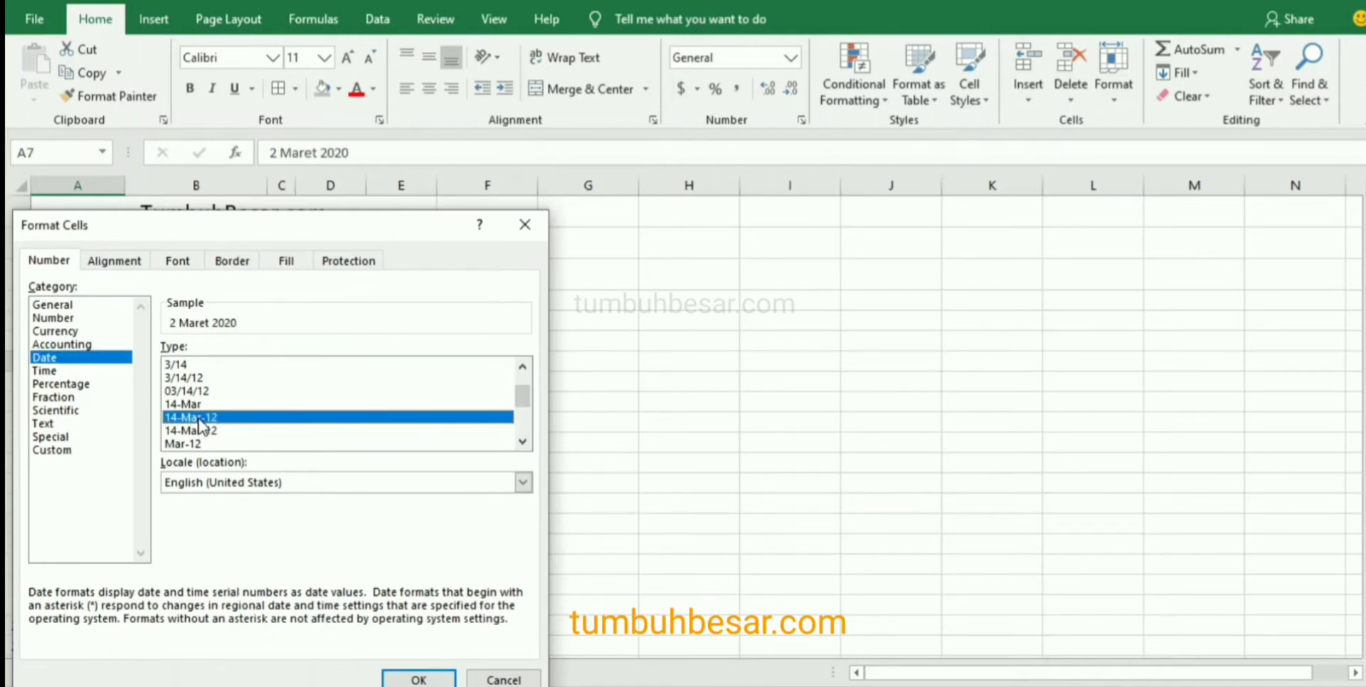
pyautogui.click(413, 680)
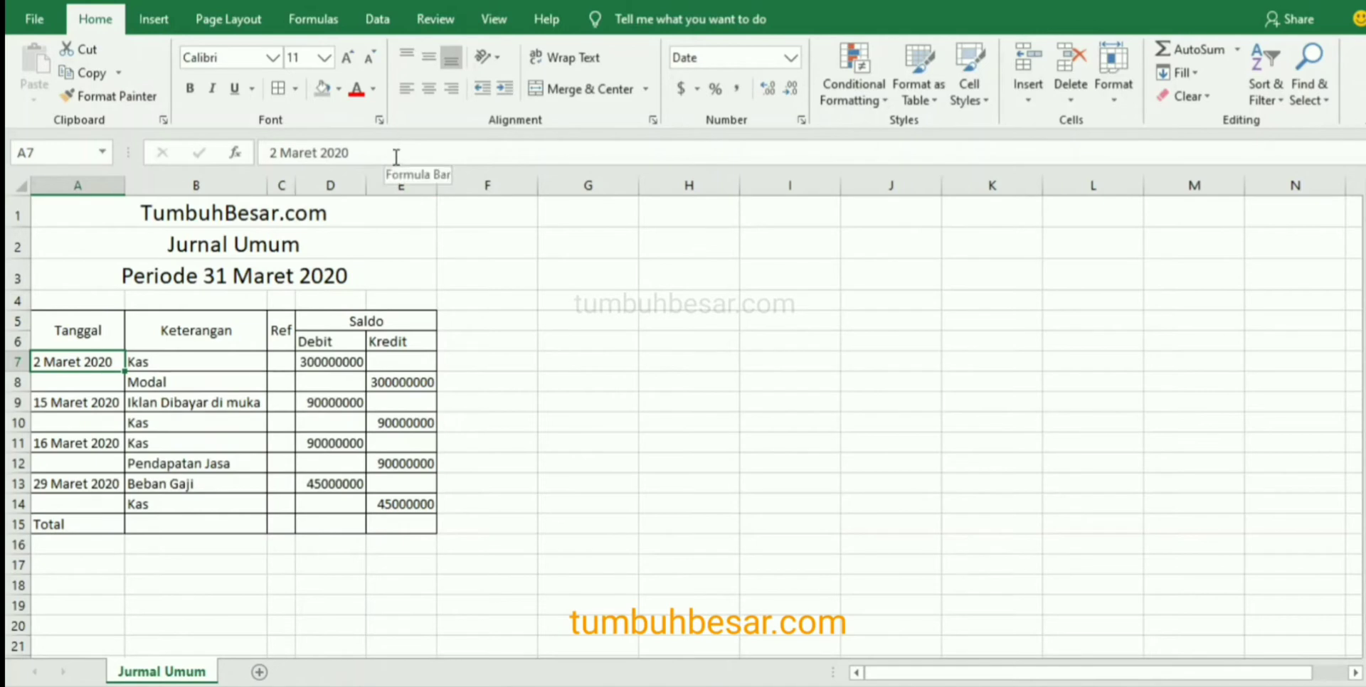
# Replace the text date in A7 with 3/2/20.
pyautogui.moveTo(397, 152); pyautogui.dragTo(229, 152)
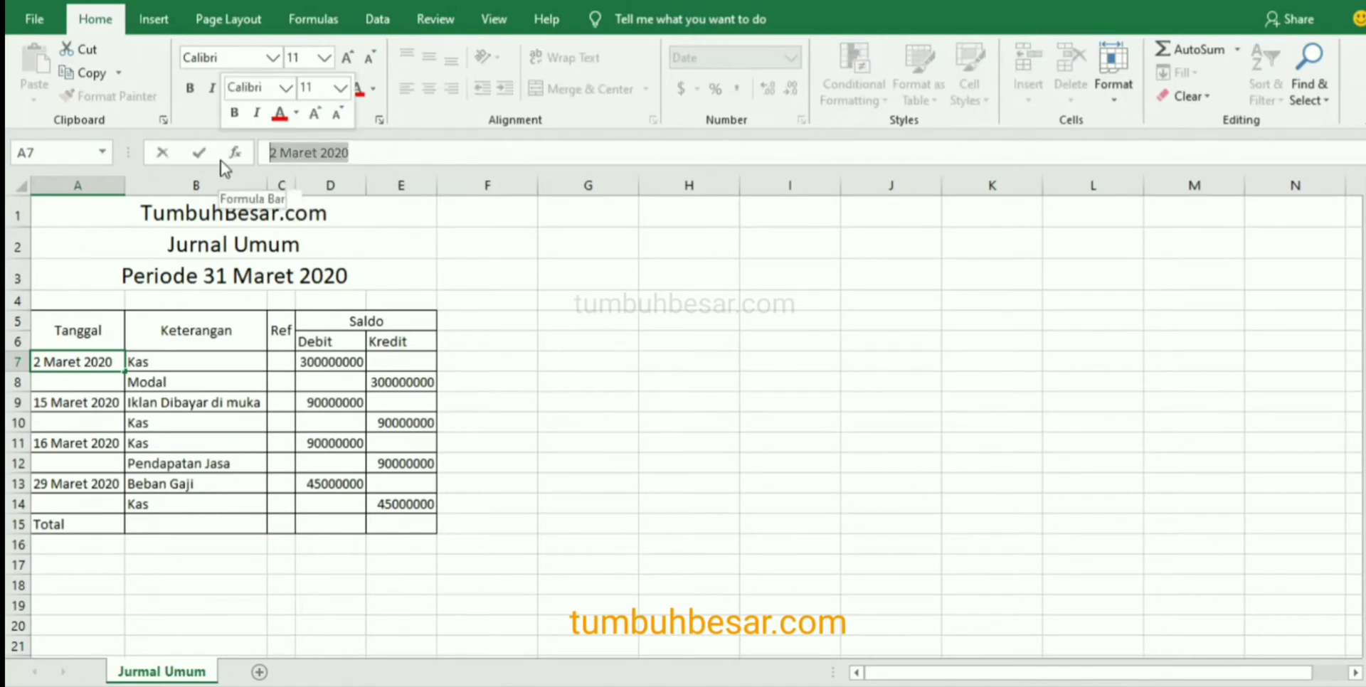
pyautogui.press('BackSpace')
pyautogui.write('3/')
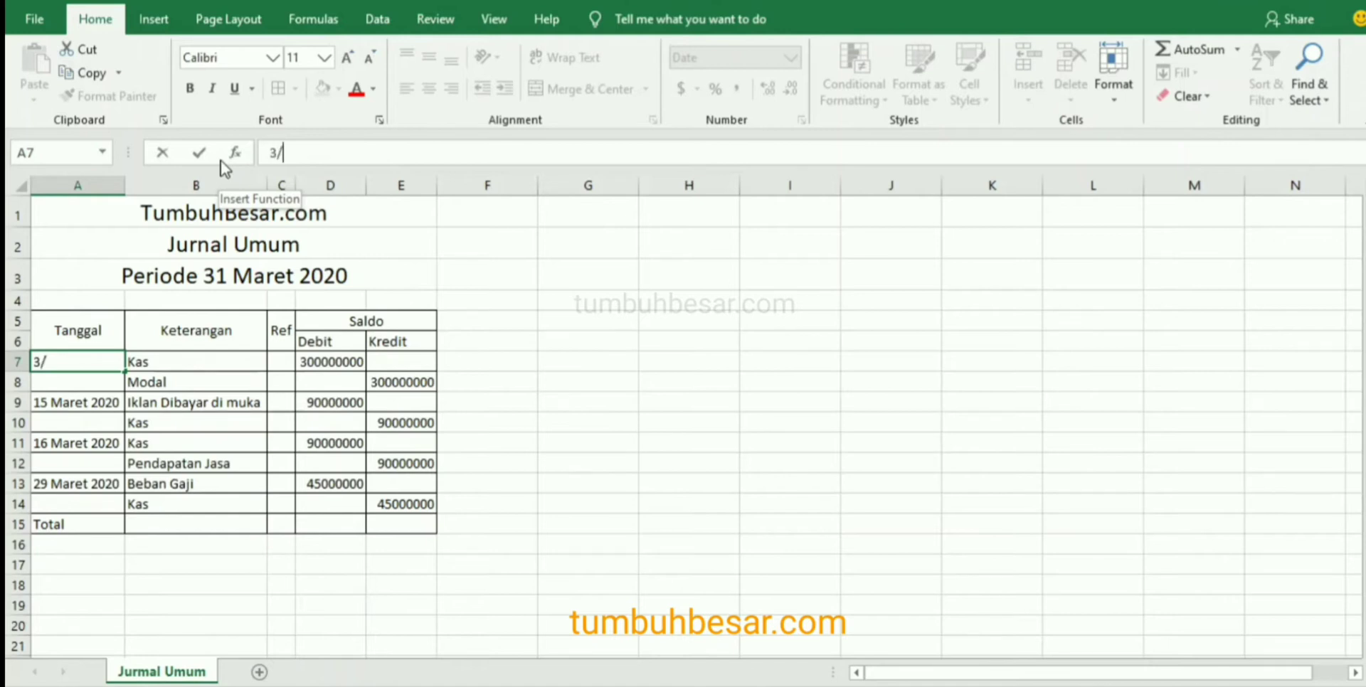
pyautogui.write('2/2020')
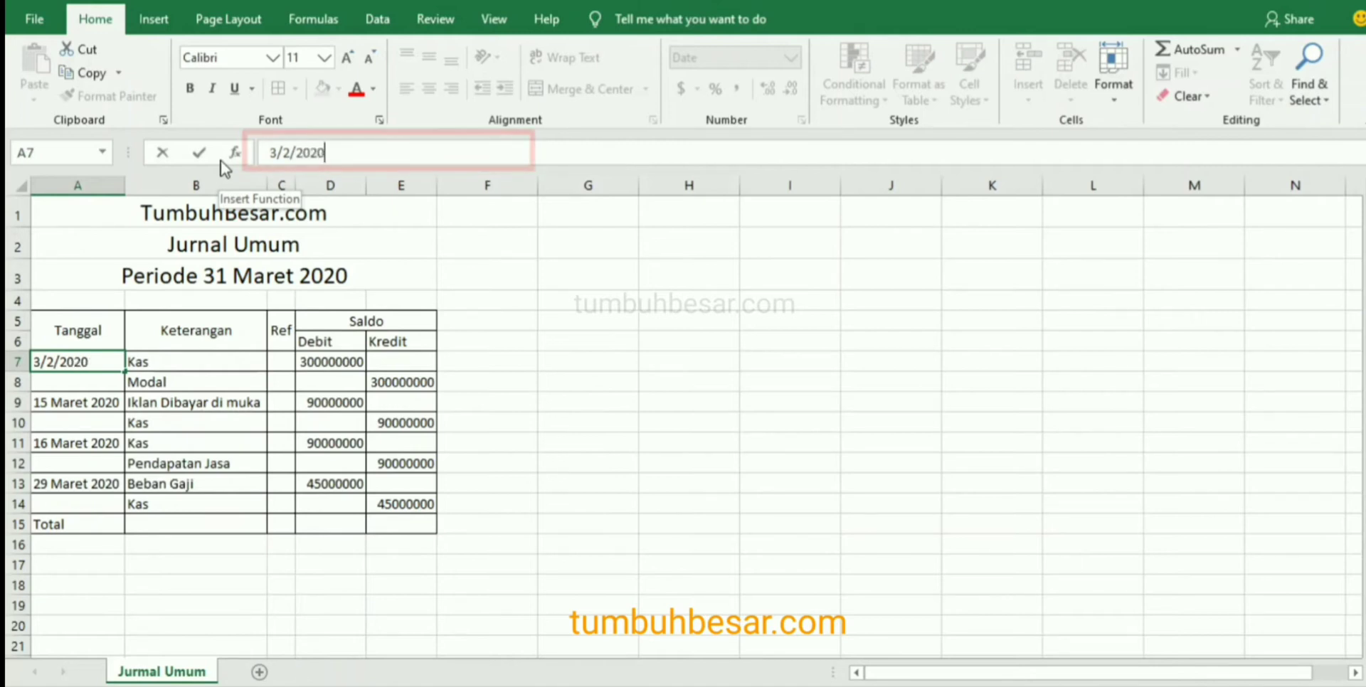
pyautogui.press('BackSpace')
pyautogui.press('BackSpace')
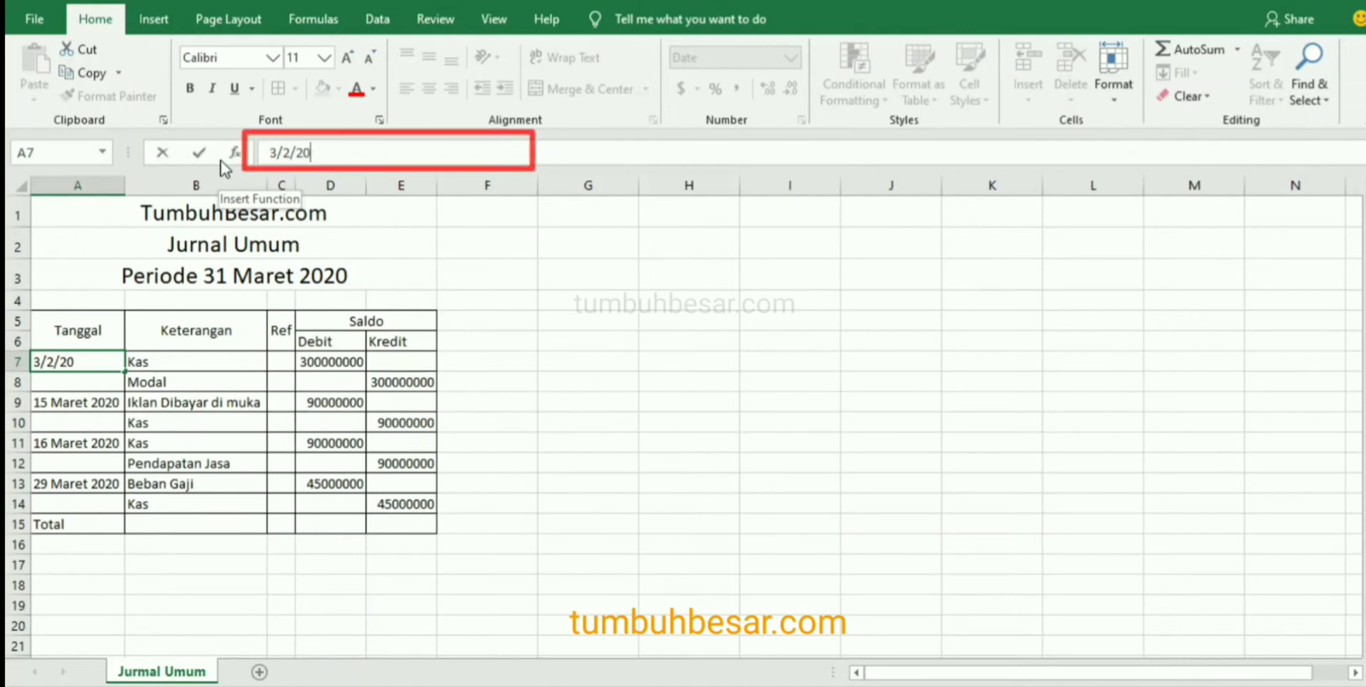
pyautogui.press('Return')
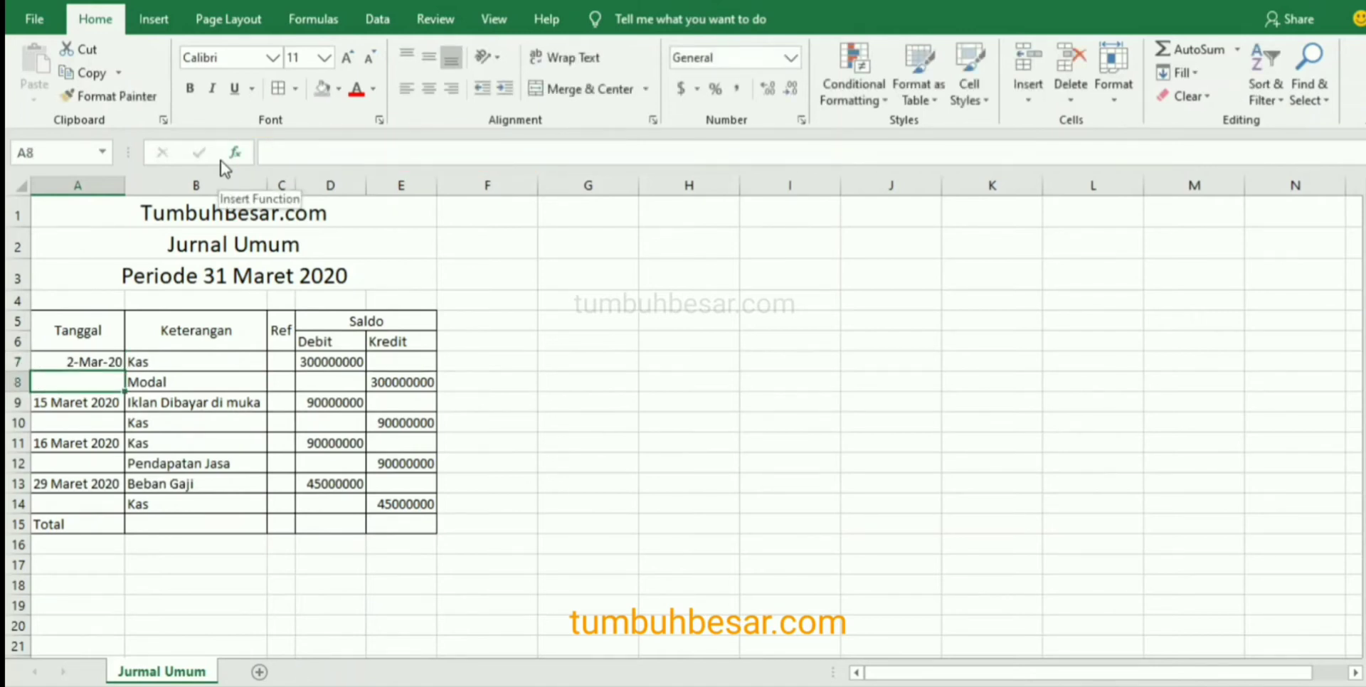
pyautogui.press('Up')
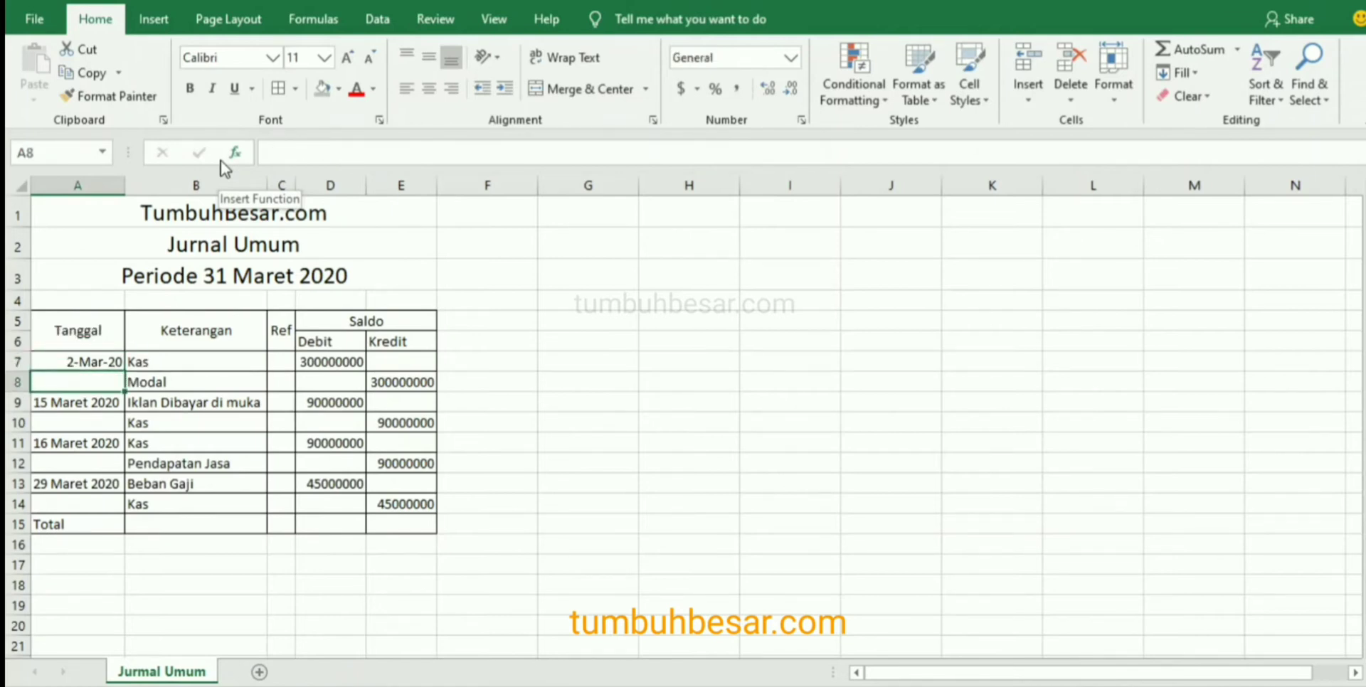
pyautogui.press('Up')
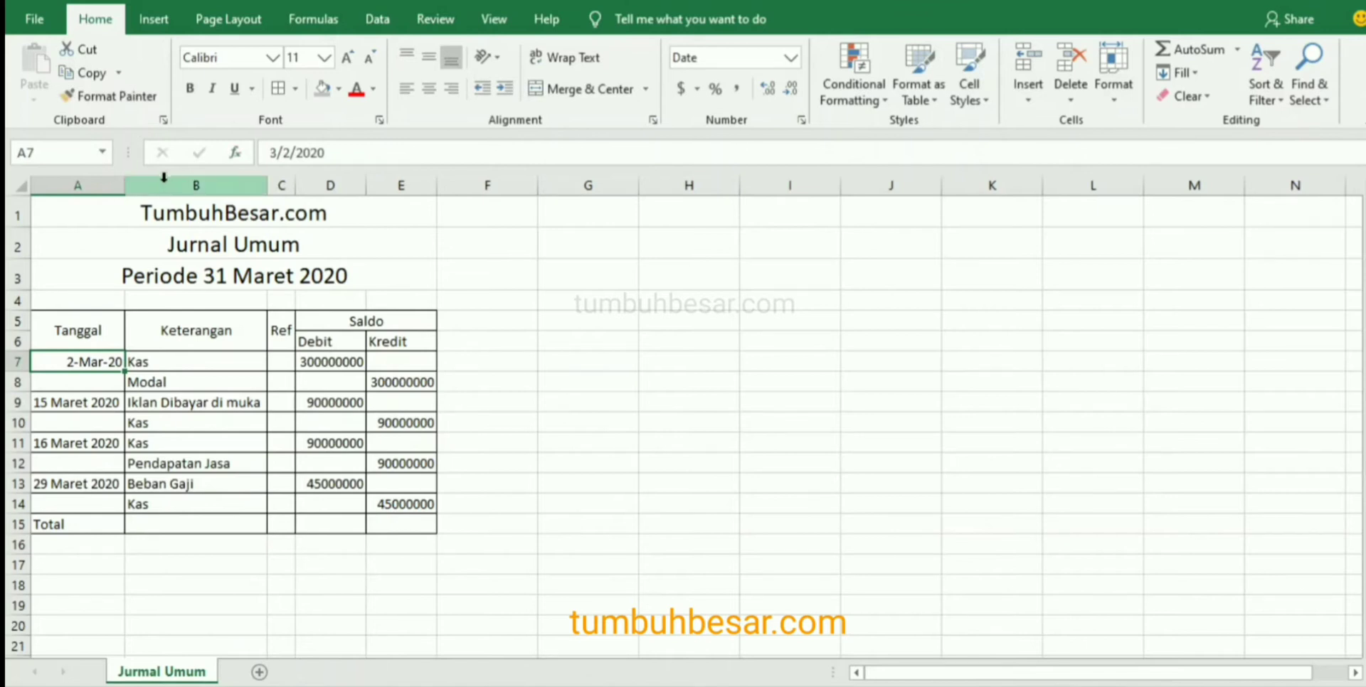
# Format the whole of column A as a Date with the 14-Mar-12 type.
pyautogui.click(84, 182)
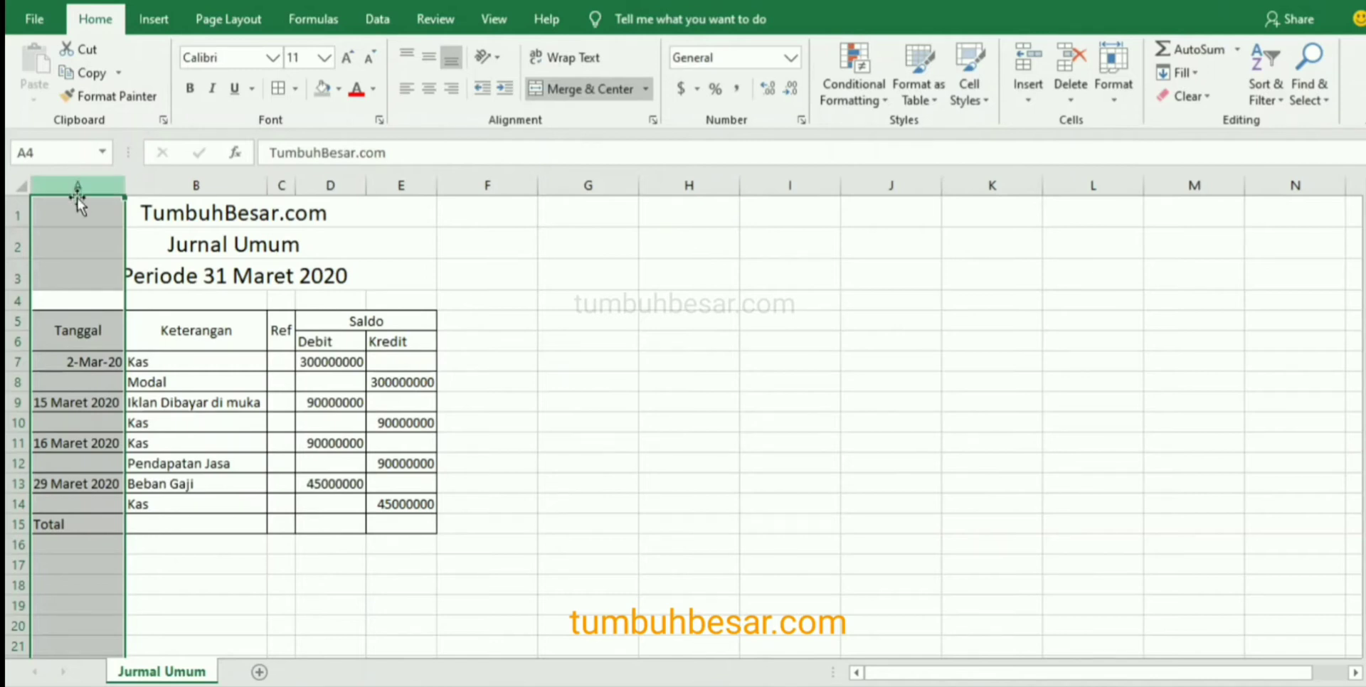
pyautogui.rightClick(77, 188)
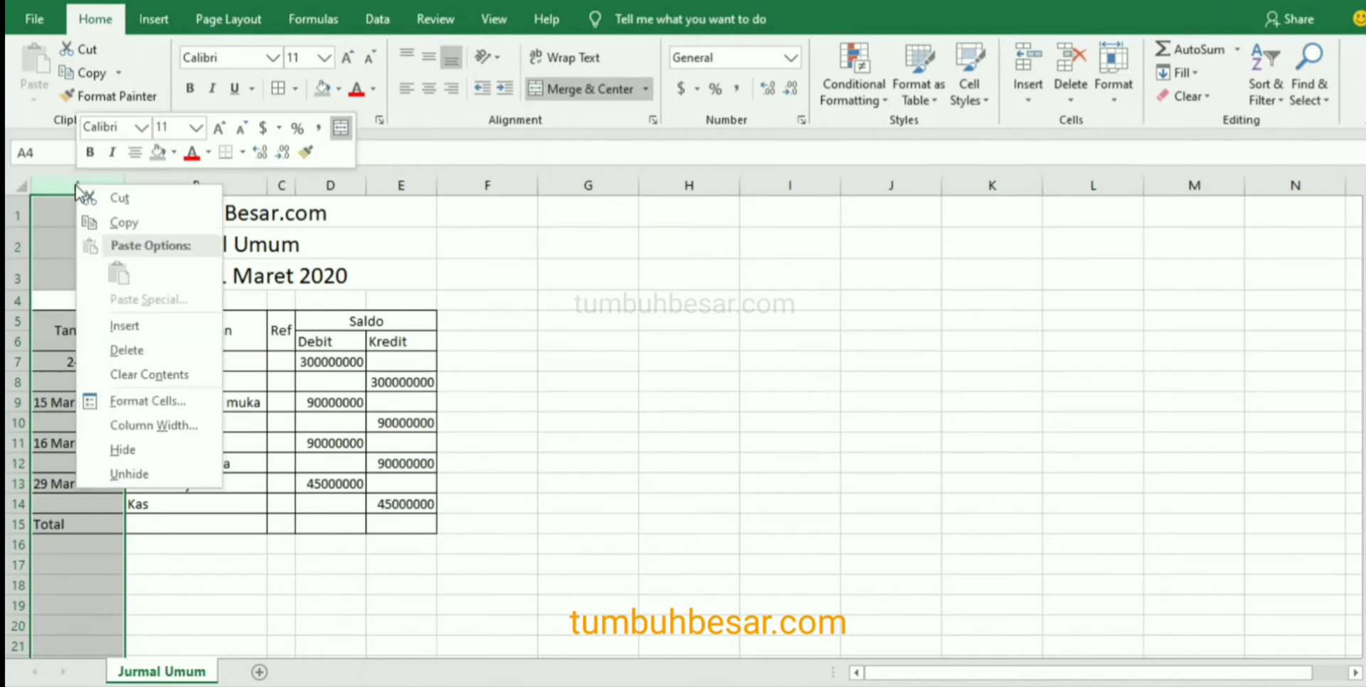
pyautogui.click(161, 399)
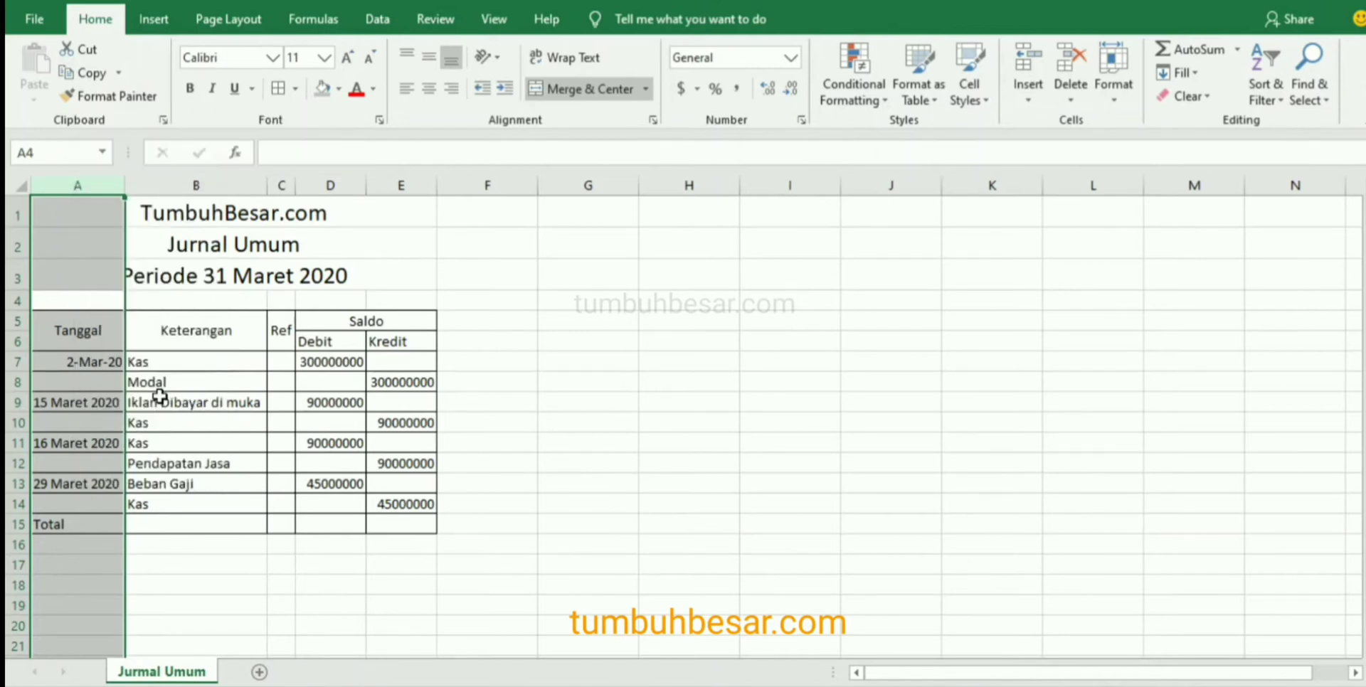
pyautogui.click(45, 283)
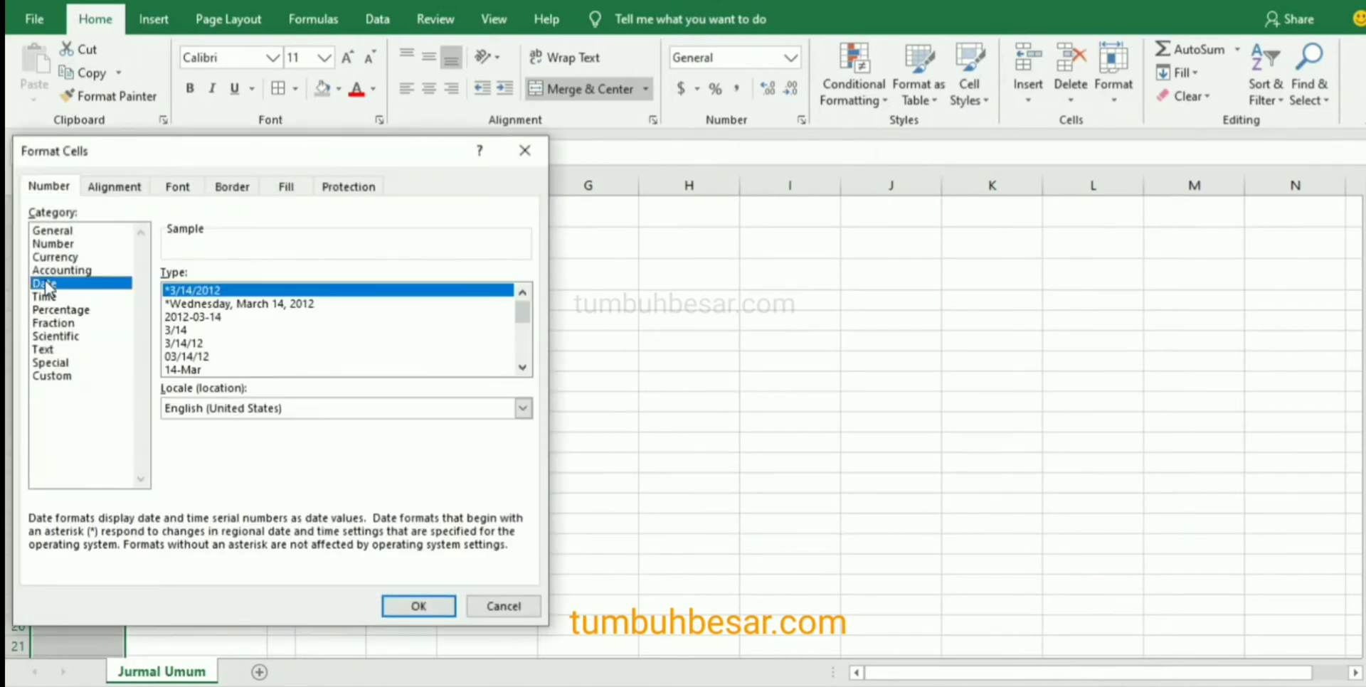
pyautogui.click(523, 367)
pyautogui.click(523, 367)
pyautogui.click(523, 367)
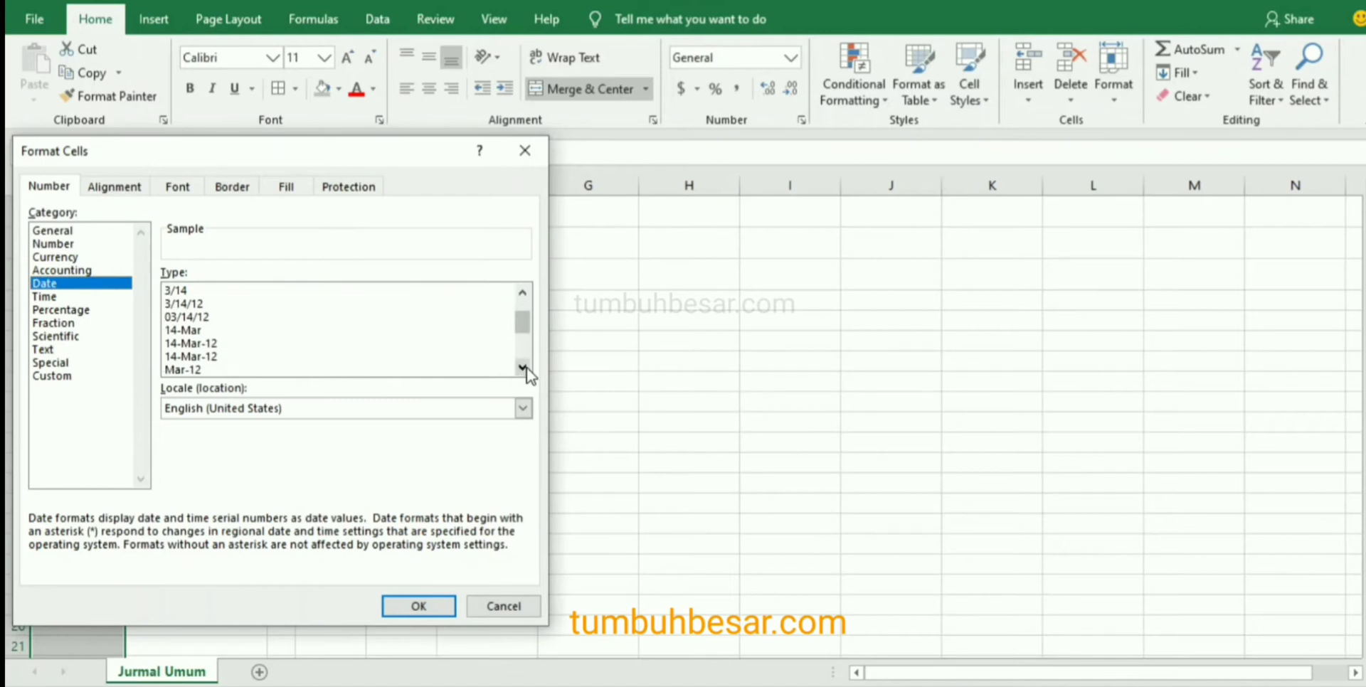
pyautogui.click(186, 344)
pyautogui.click(418, 606)
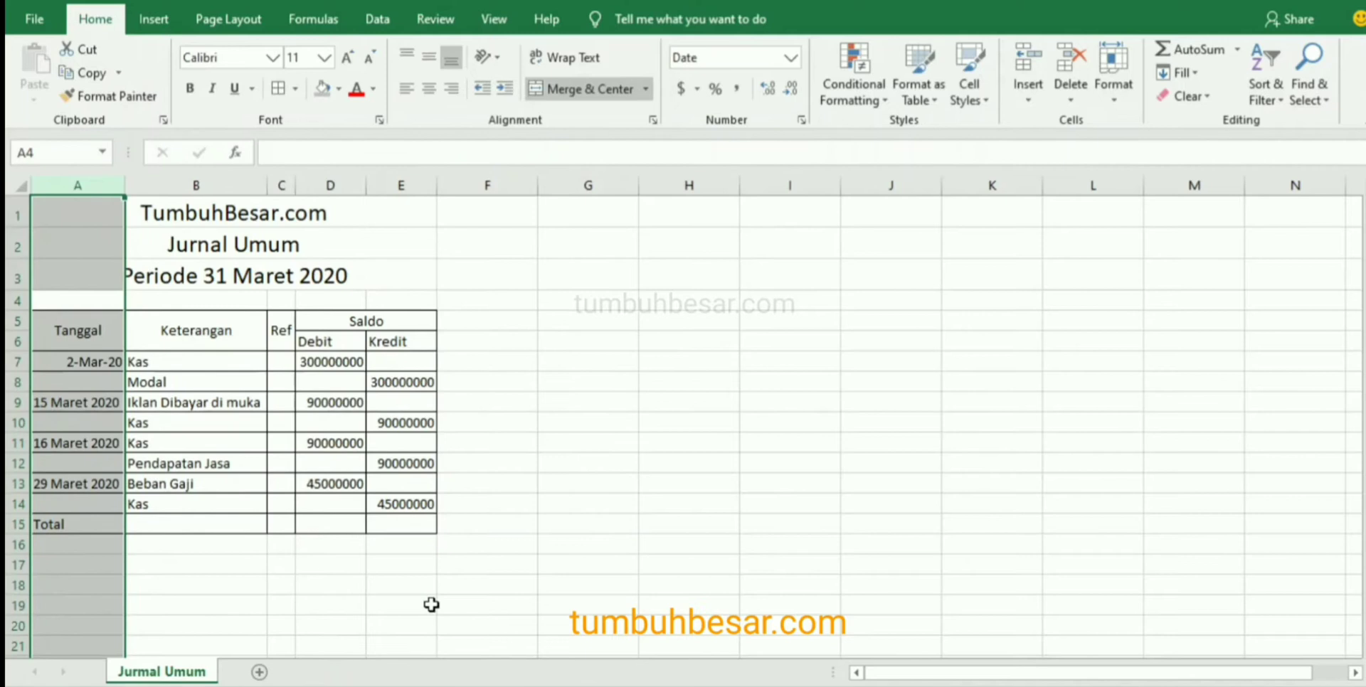
# Replace the text date in A9 with 3/15/20.
pyautogui.click(67, 403)
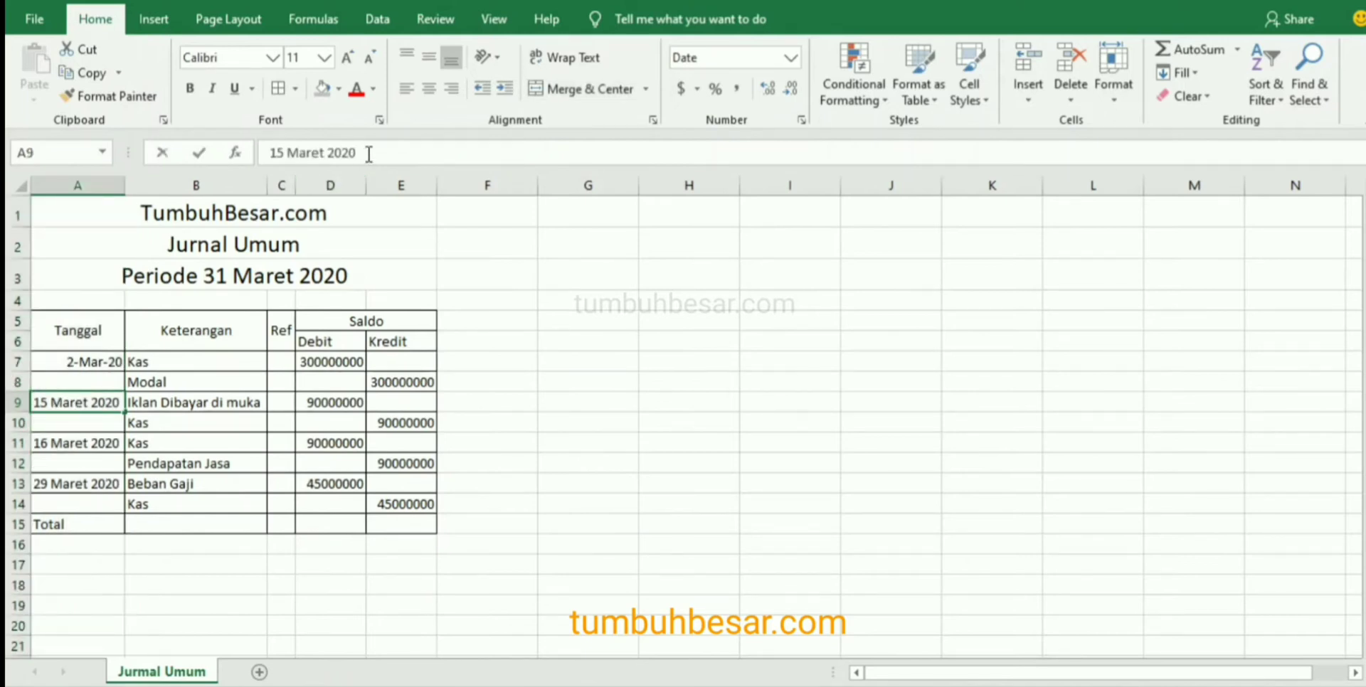
pyautogui.moveTo(369, 154); pyautogui.dragTo(252, 155)
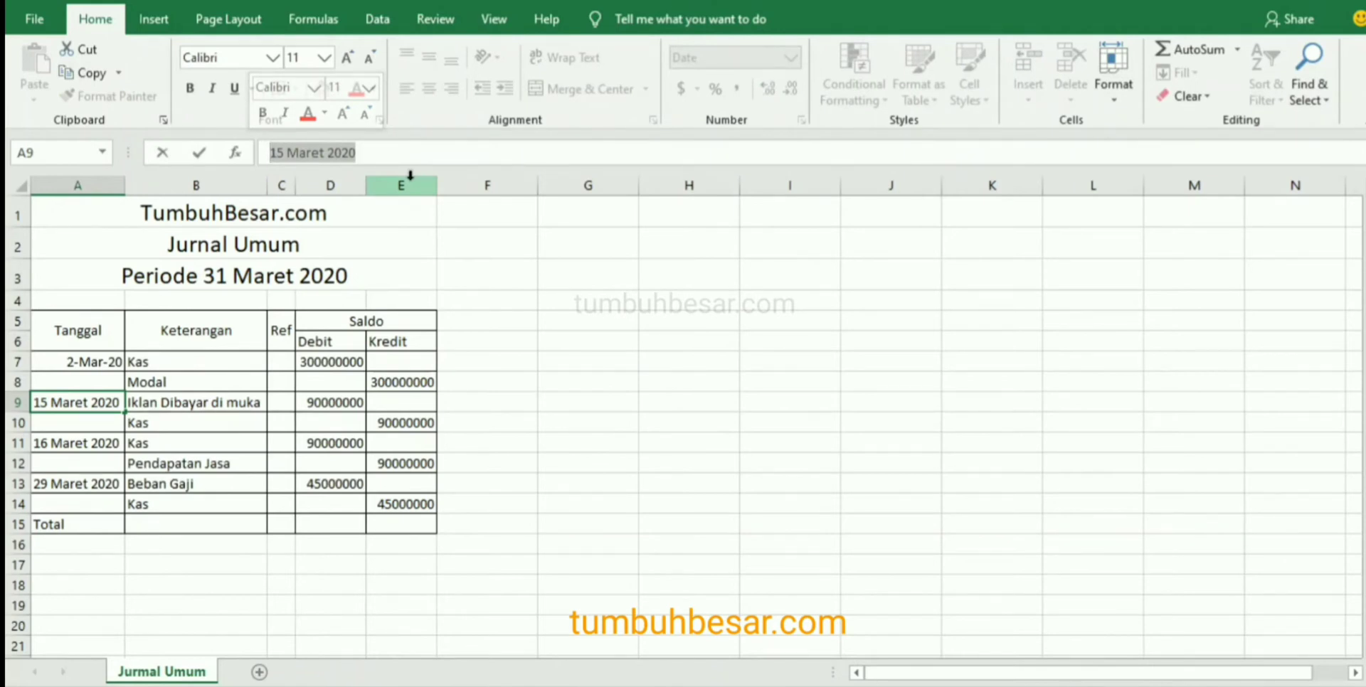
pyautogui.write('3/')
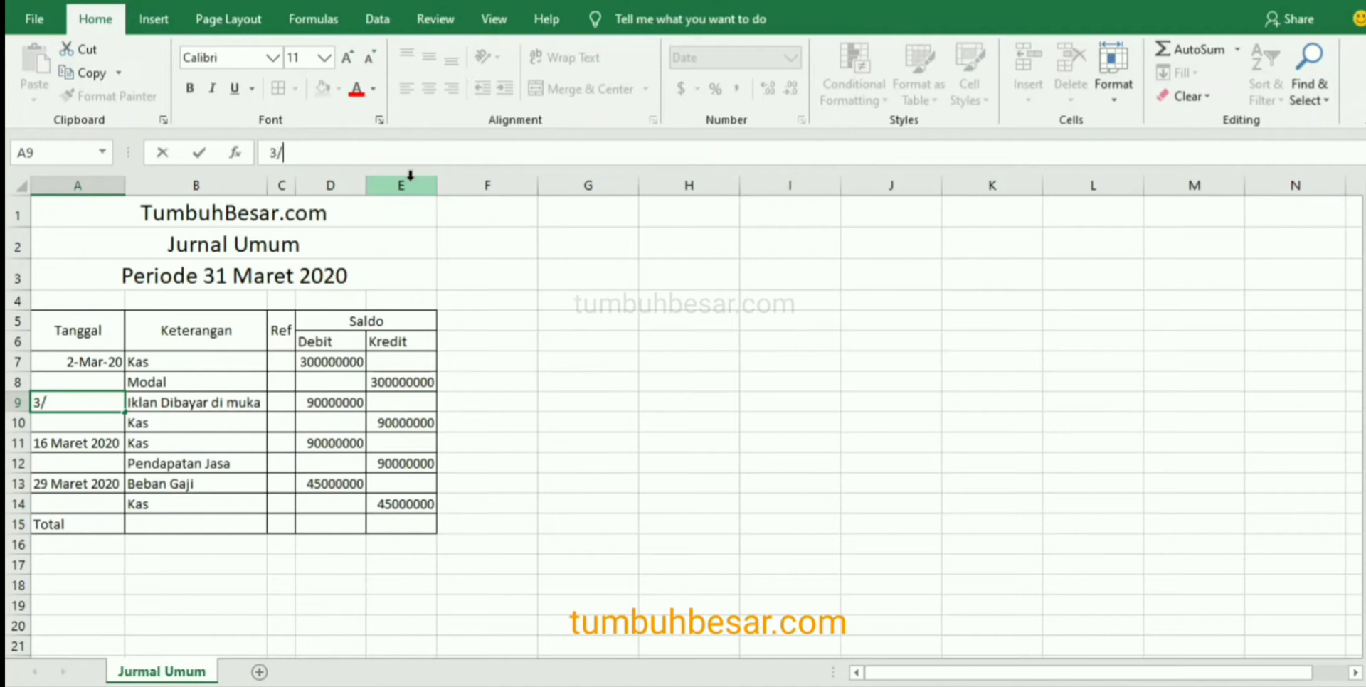
pyautogui.write('15/20')
pyautogui.press('Return')
# Replace the text date in A11 with 3/16/2.
pyautogui.press('Down')
pyautogui.write('3/16/')
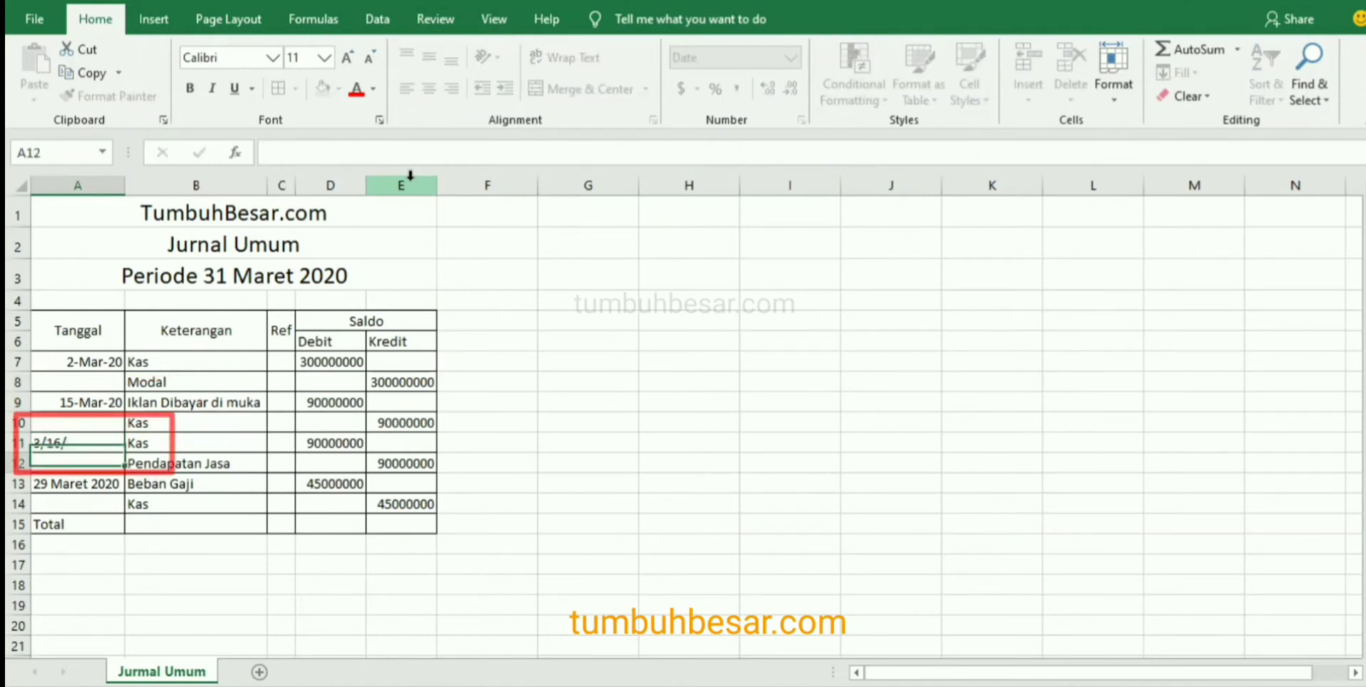
pyautogui.press('Return')
pyautogui.press('Down')
pyautogui.press('Up')
pyautogui.press('Up')
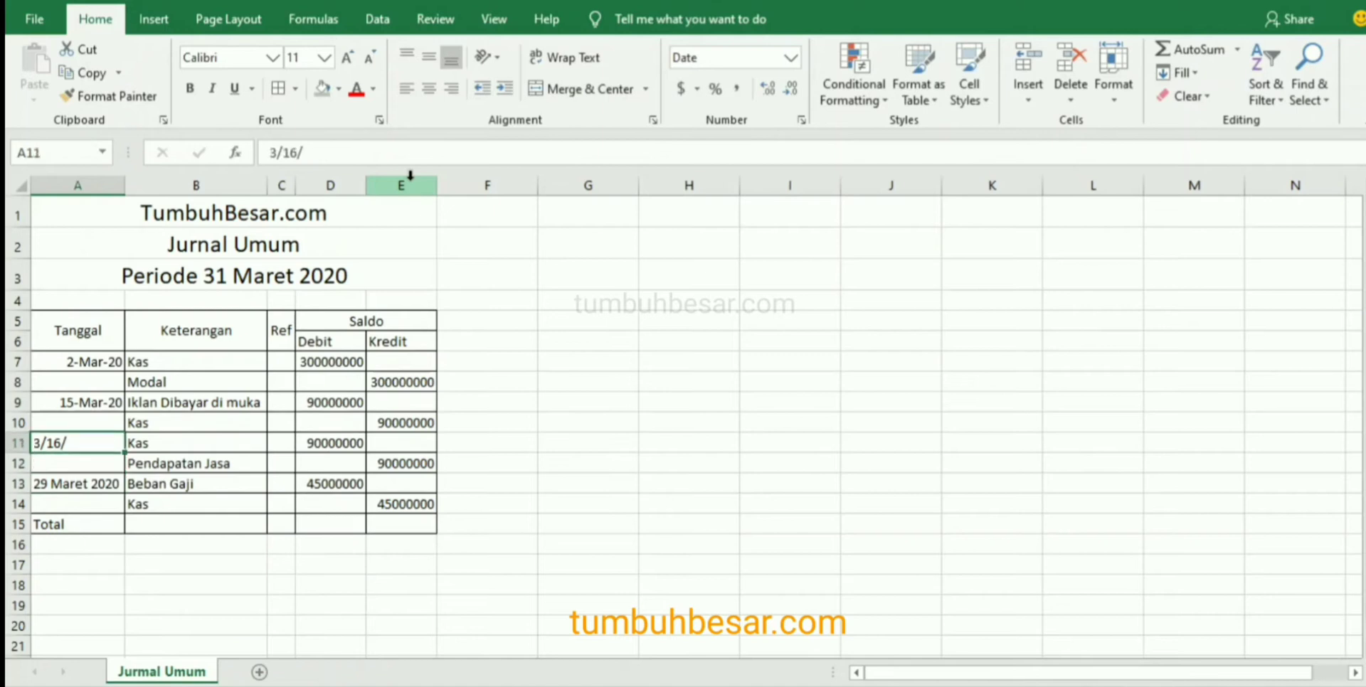
pyautogui.click(498, 155)
pyautogui.write('2')
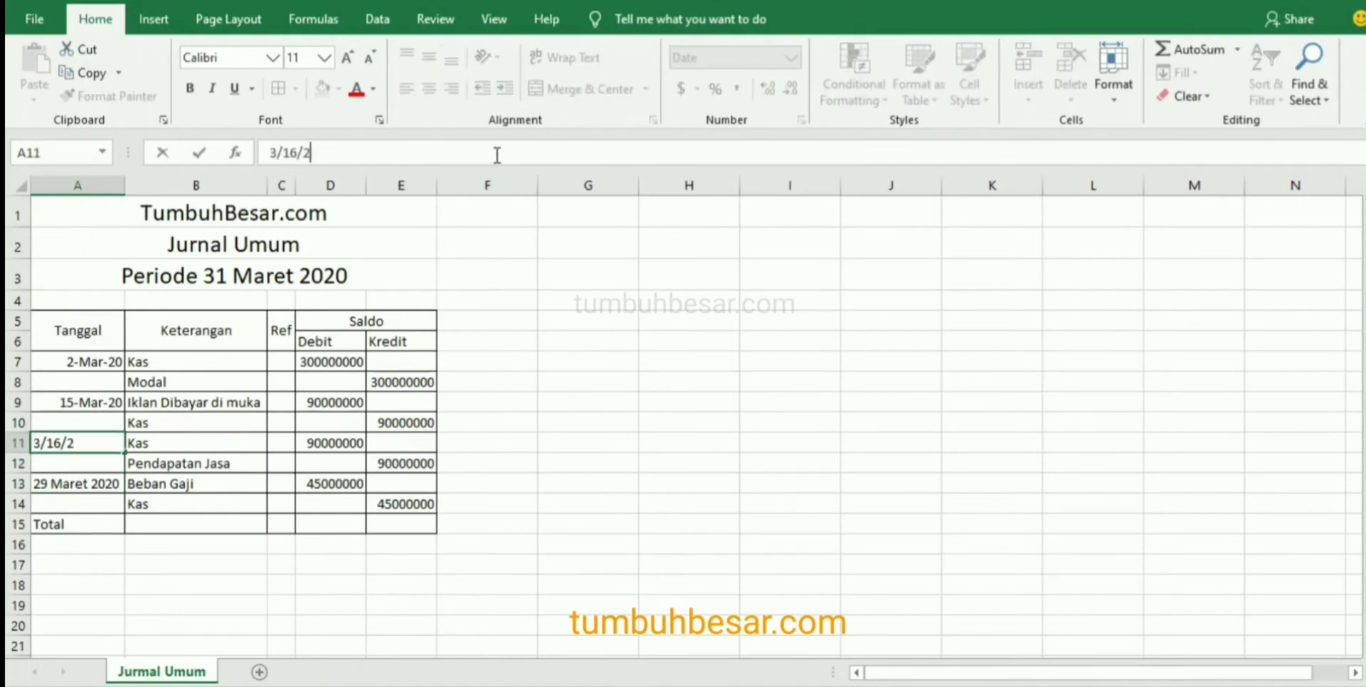
pyautogui.press('Return')
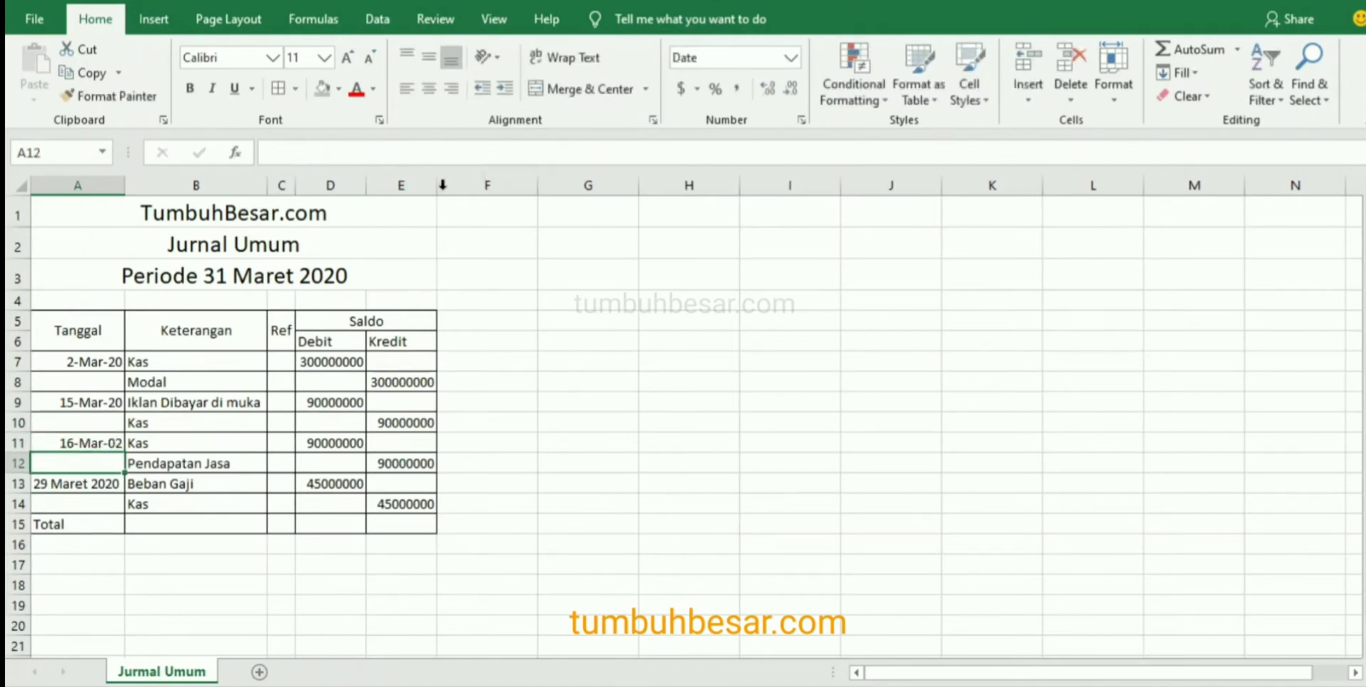
# Correct the year of the date in A11 so the cell reads 16-Mar-20.
pyautogui.click(107, 441)
pyautogui.click(354, 151)
pyautogui.press('BackSpace')
pyautogui.press('BackSpace')
pyautogui.press('BackSpace')
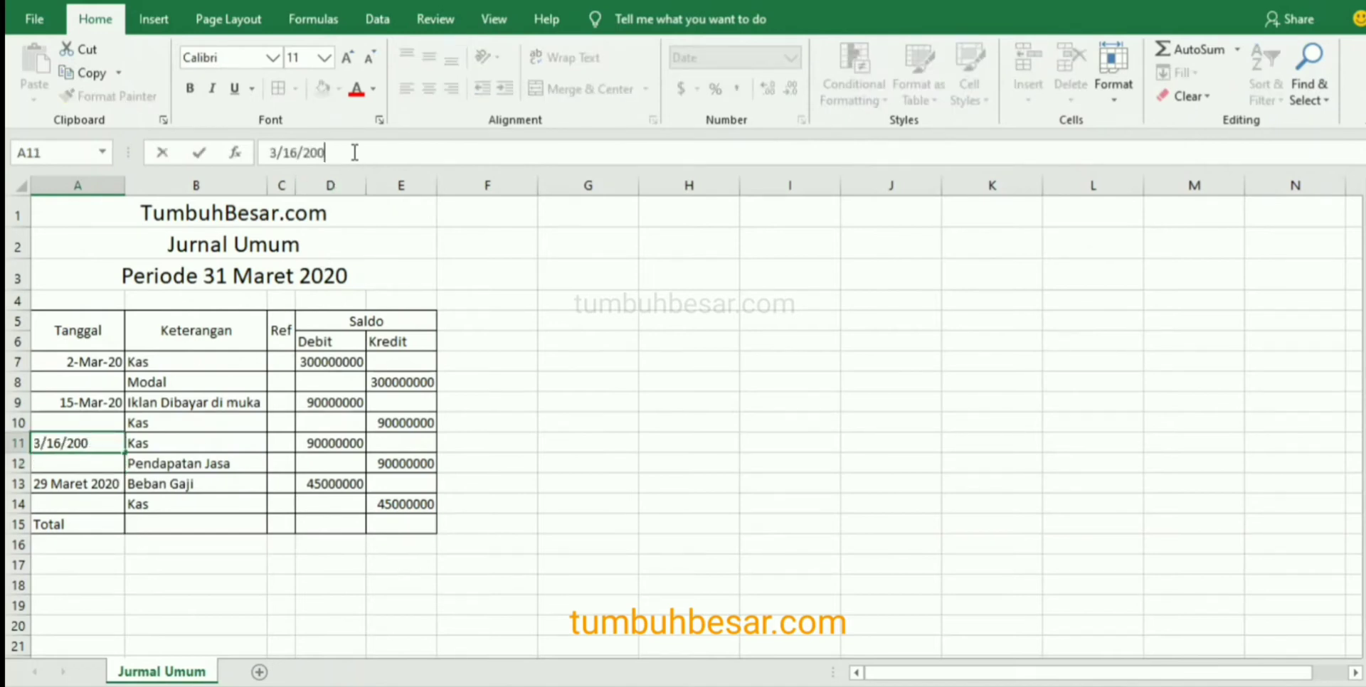
pyautogui.write('0')
pyautogui.press('Return')
# Replace the text date in A13 with 3/29/20.
pyautogui.press('Down')
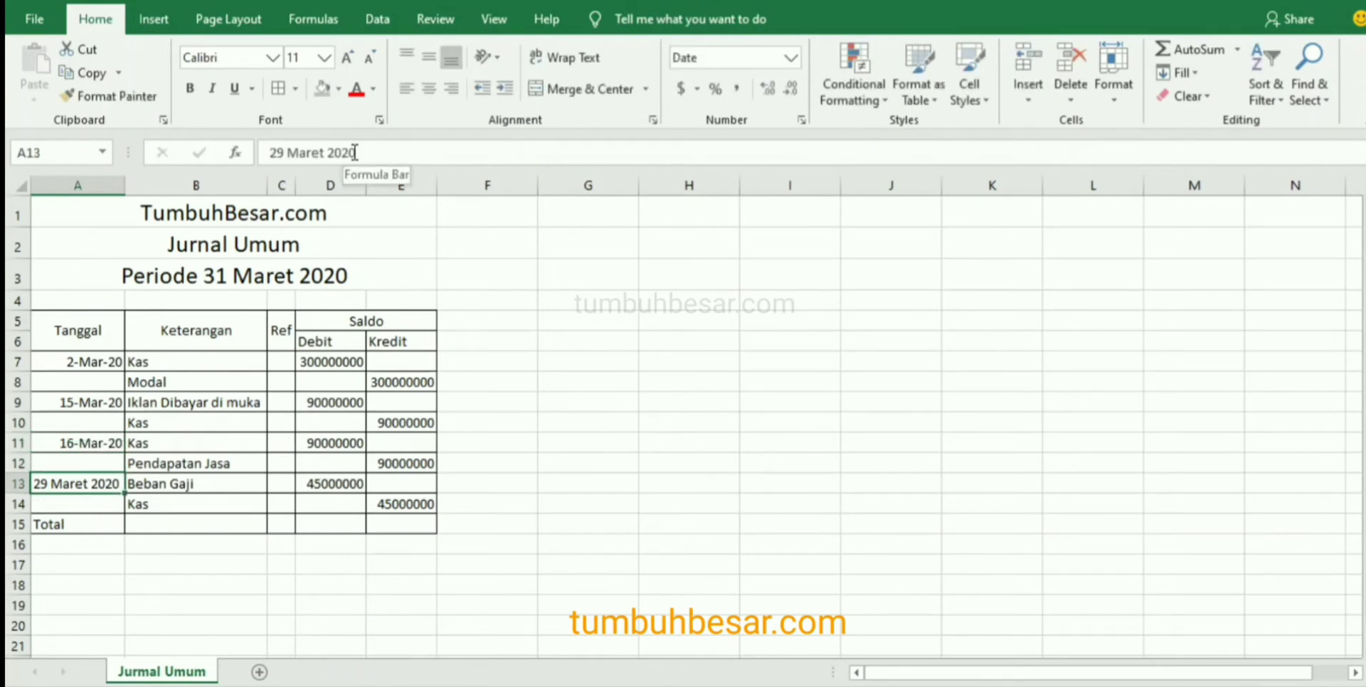
pyautogui.write('3/29/20')
pyautogui.press('Return')
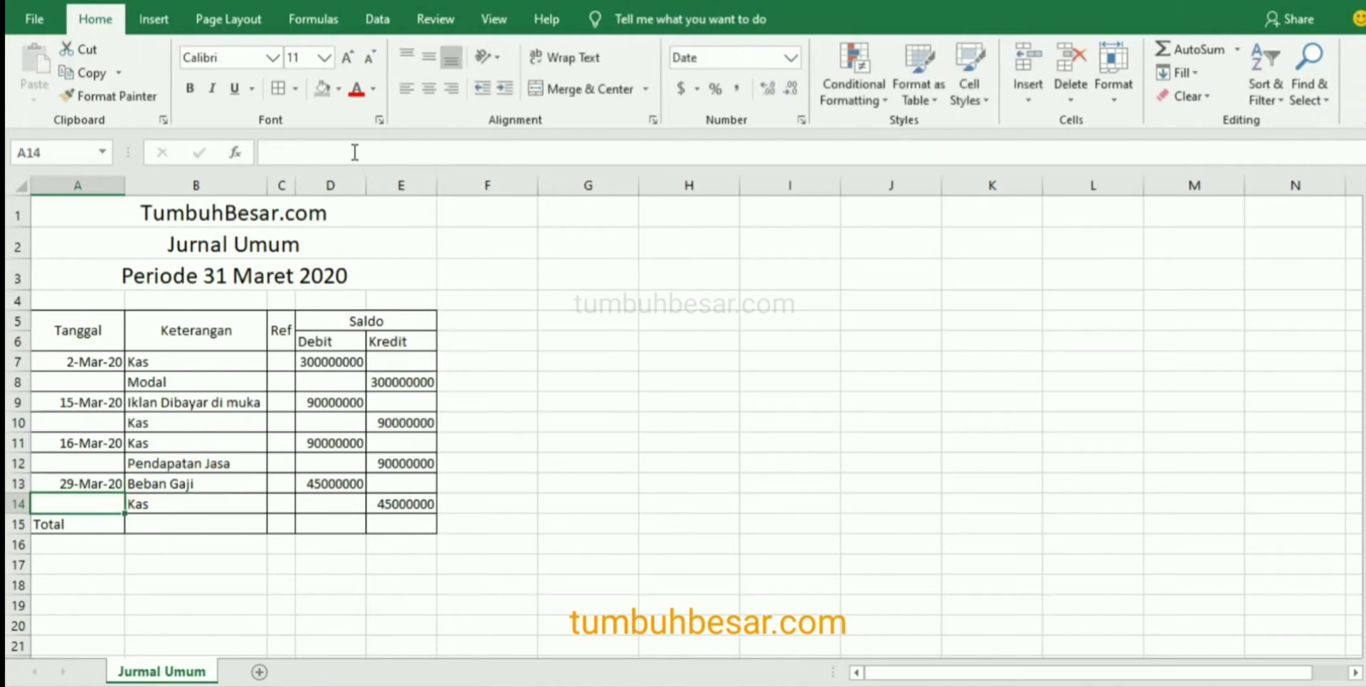
# Indent the credit account Modal in B8 by two levels.
pyautogui.press('Up')
pyautogui.press('Up')
pyautogui.press('Up')
pyautogui.press('Up')
pyautogui.press('Up')
pyautogui.press('Up')
pyautogui.press('Up')
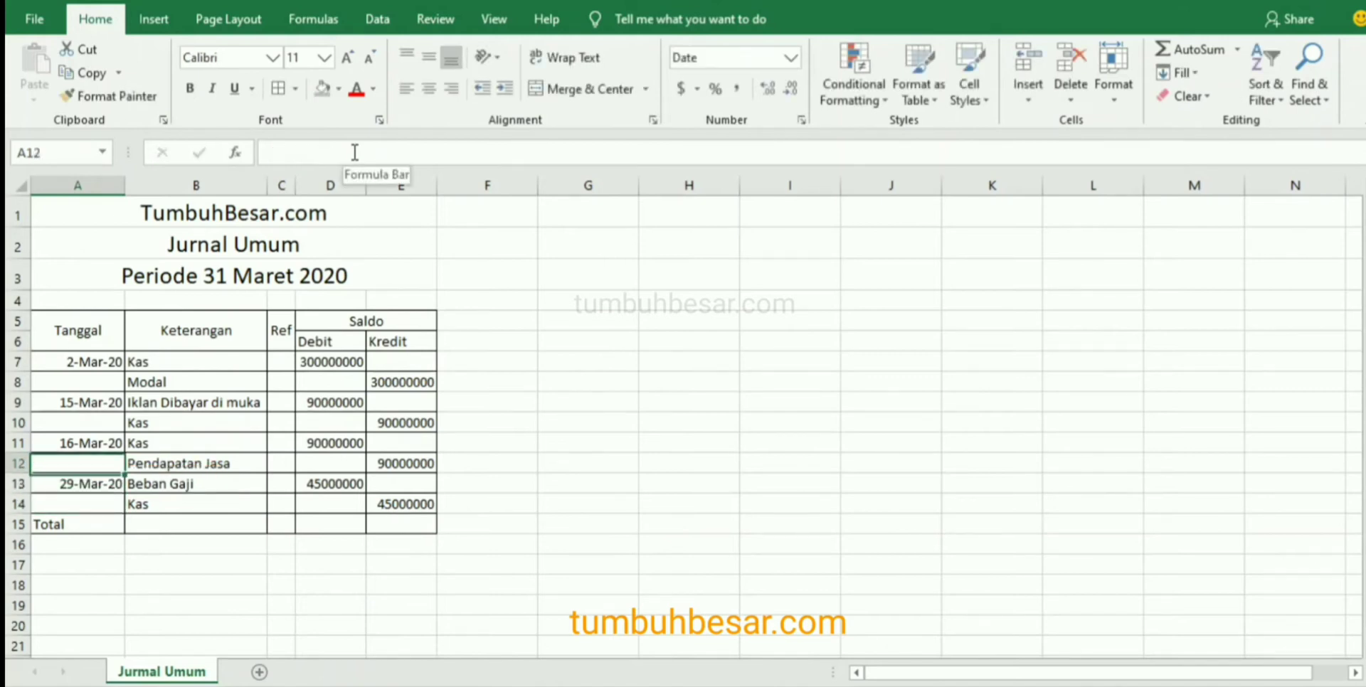
pyautogui.press('Right')
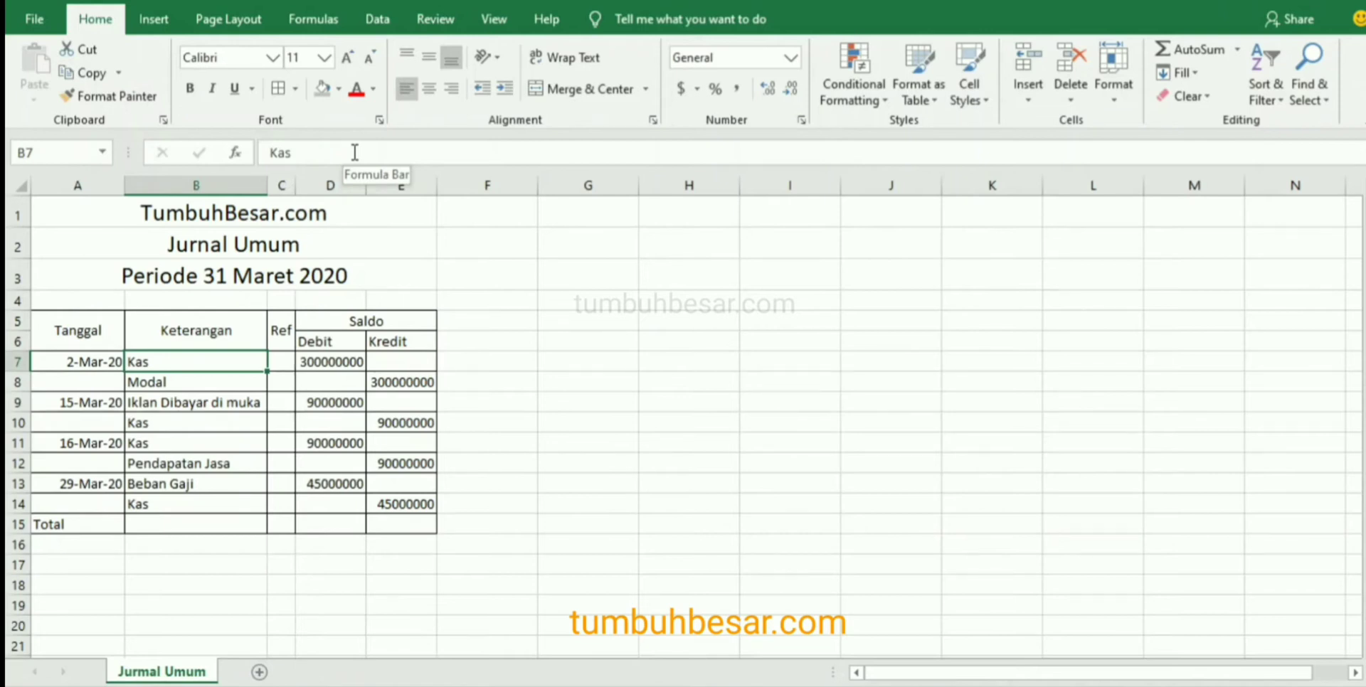
pyautogui.press('Down')
pyautogui.press('Up')
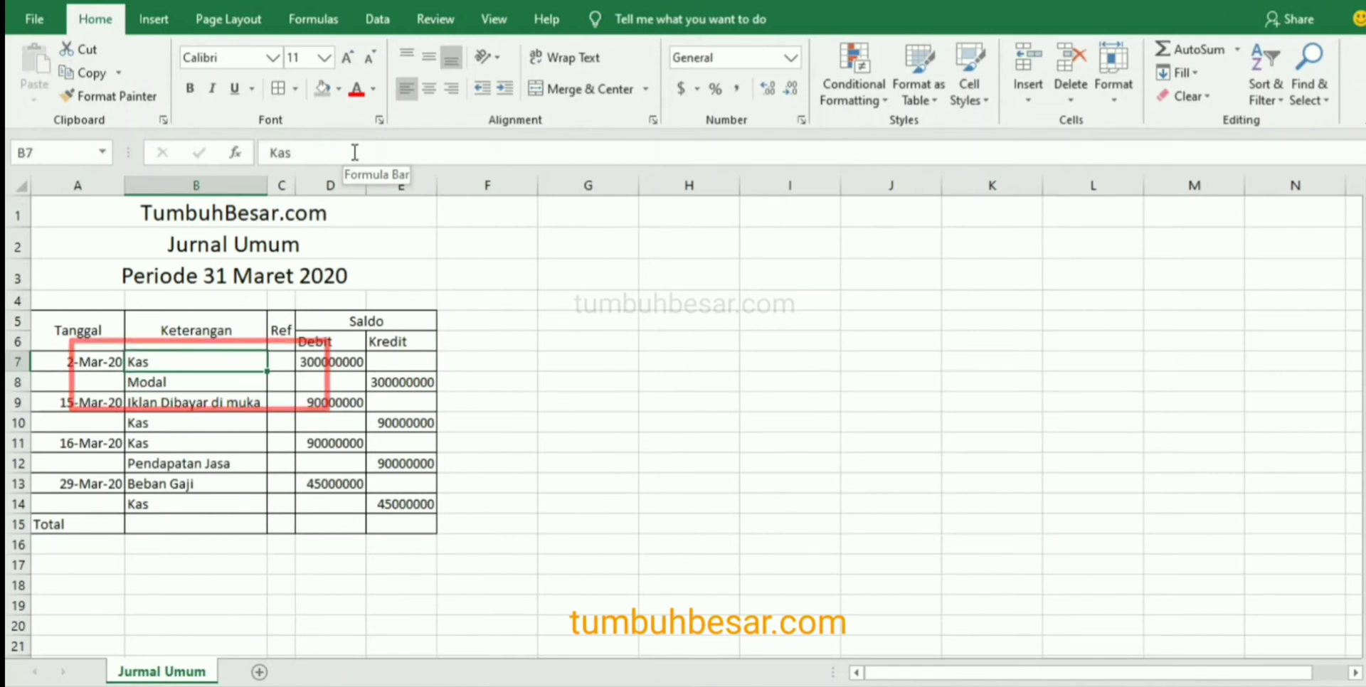
pyautogui.press('Down')
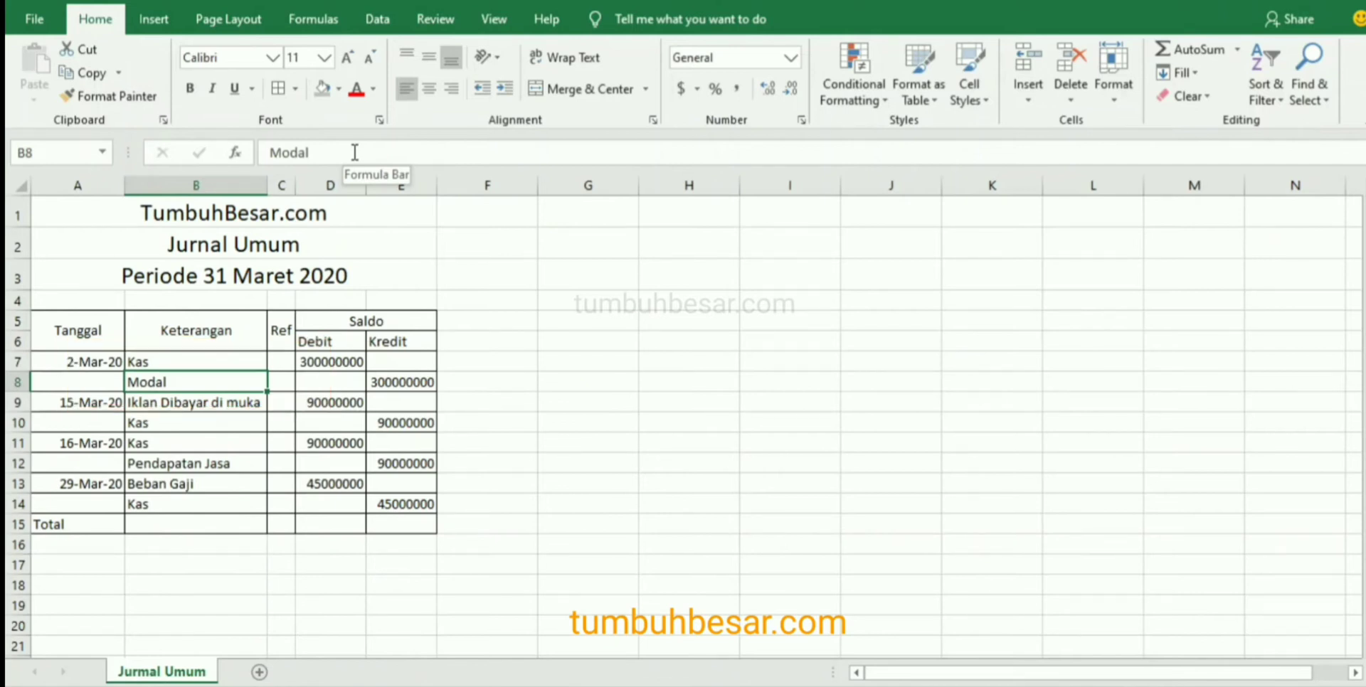
pyautogui.click(506, 88)
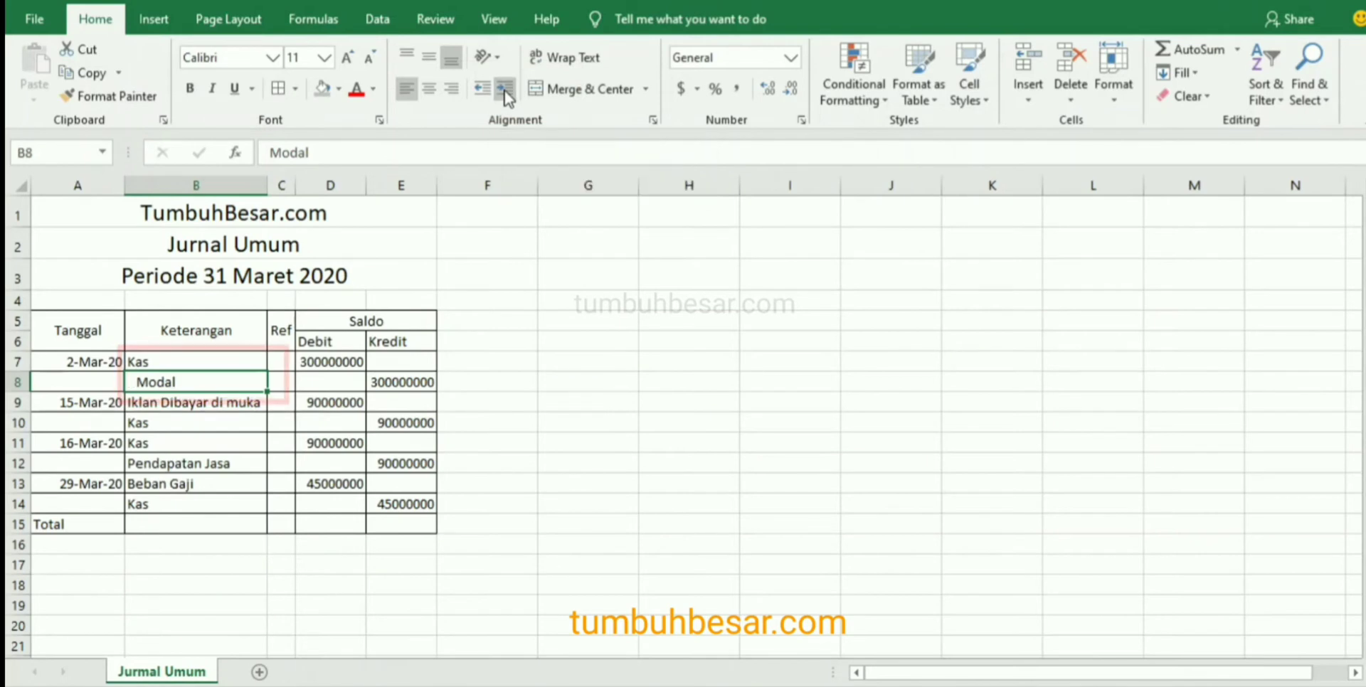
pyautogui.click(506, 88)
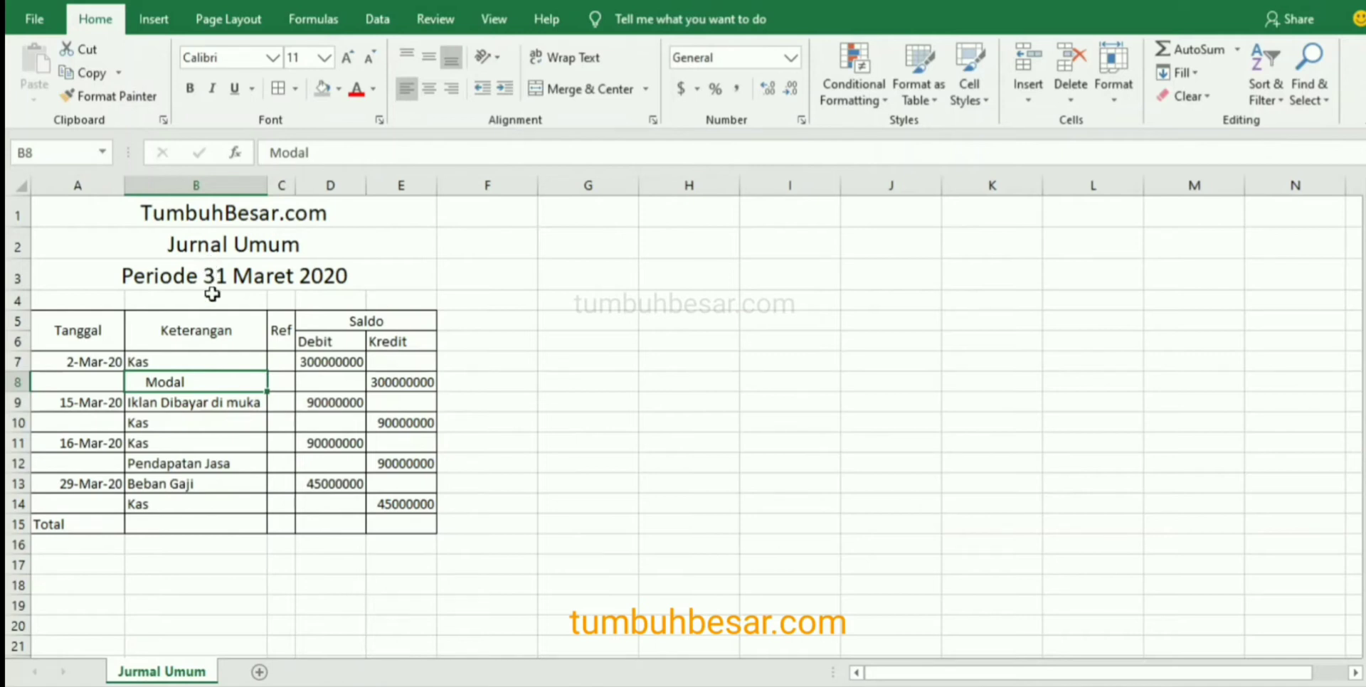
# Copy the indented formatting of B8 to the credit accounts in B10, B12 and B14 with the Format Painter.
pyautogui.click(124, 99)
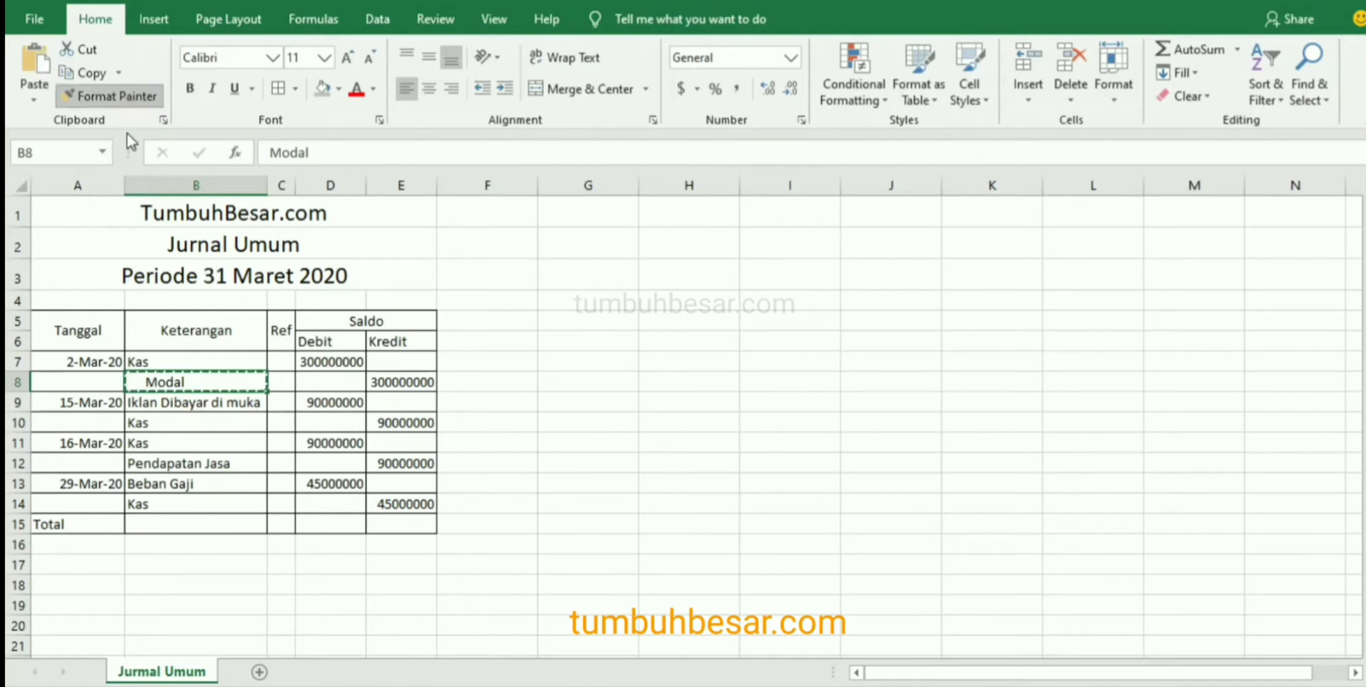
pyautogui.click(176, 422)
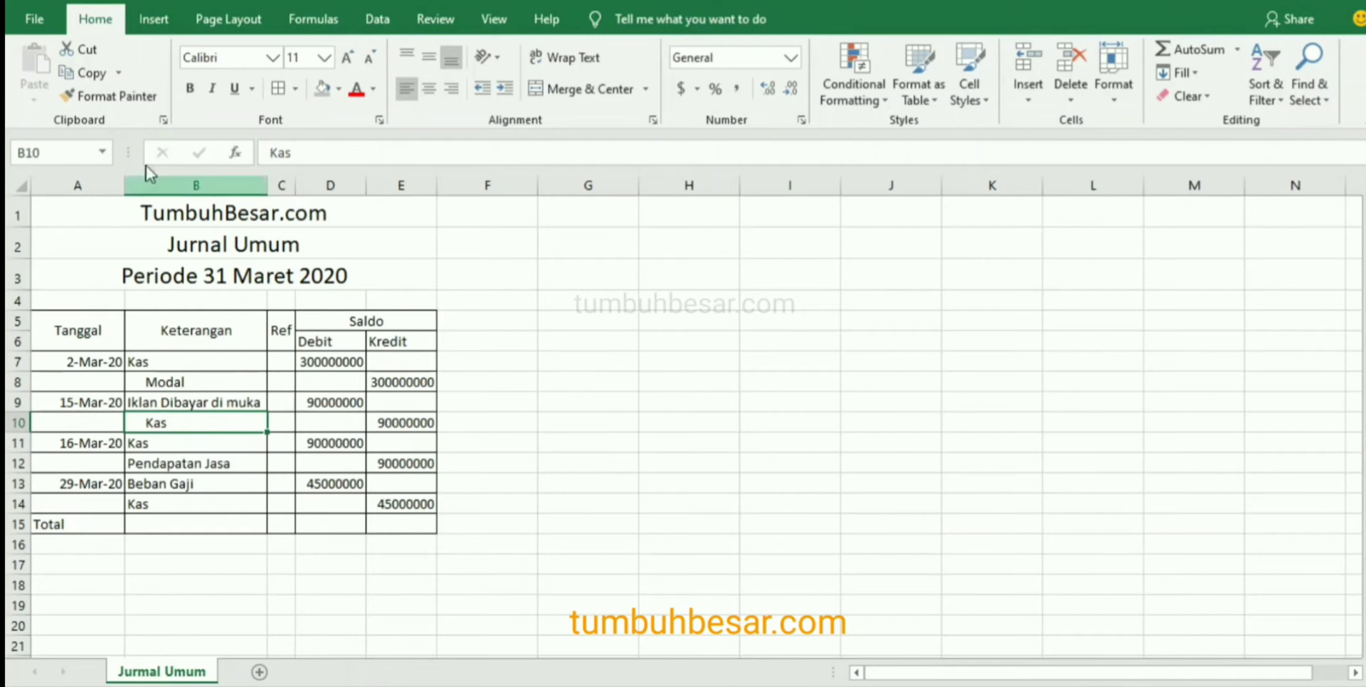
pyautogui.click(122, 90)
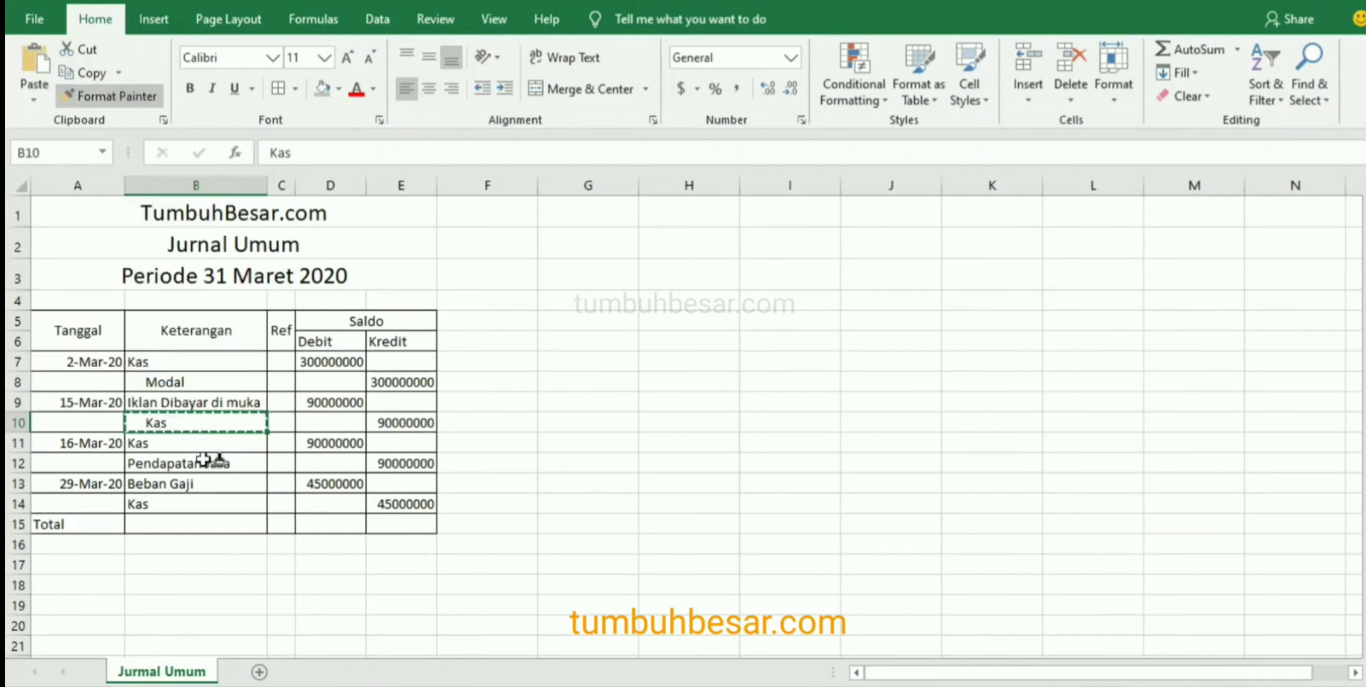
pyautogui.click(208, 464)
pyautogui.click(114, 96)
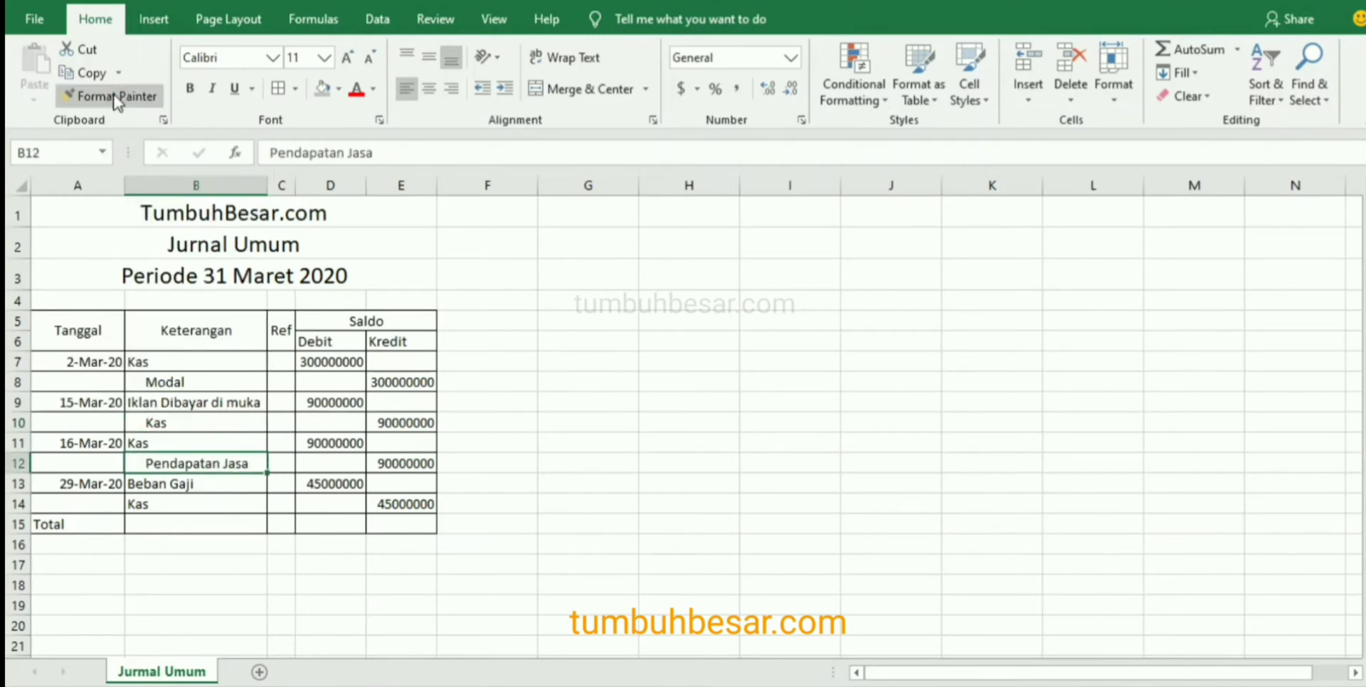
pyautogui.click(177, 503)
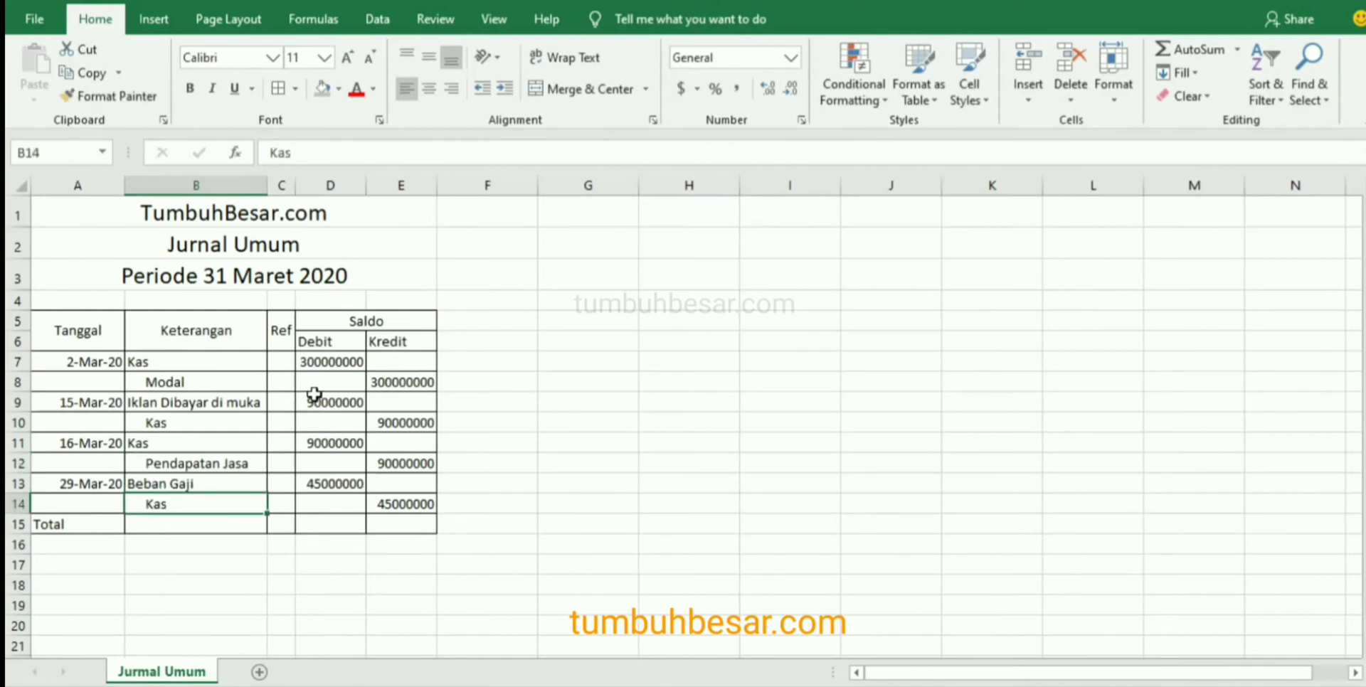
# Paste the copied E8 amount into D7 and give it the comma style without decimal places.
pyautogui.hotkey('ctrl', 'v')
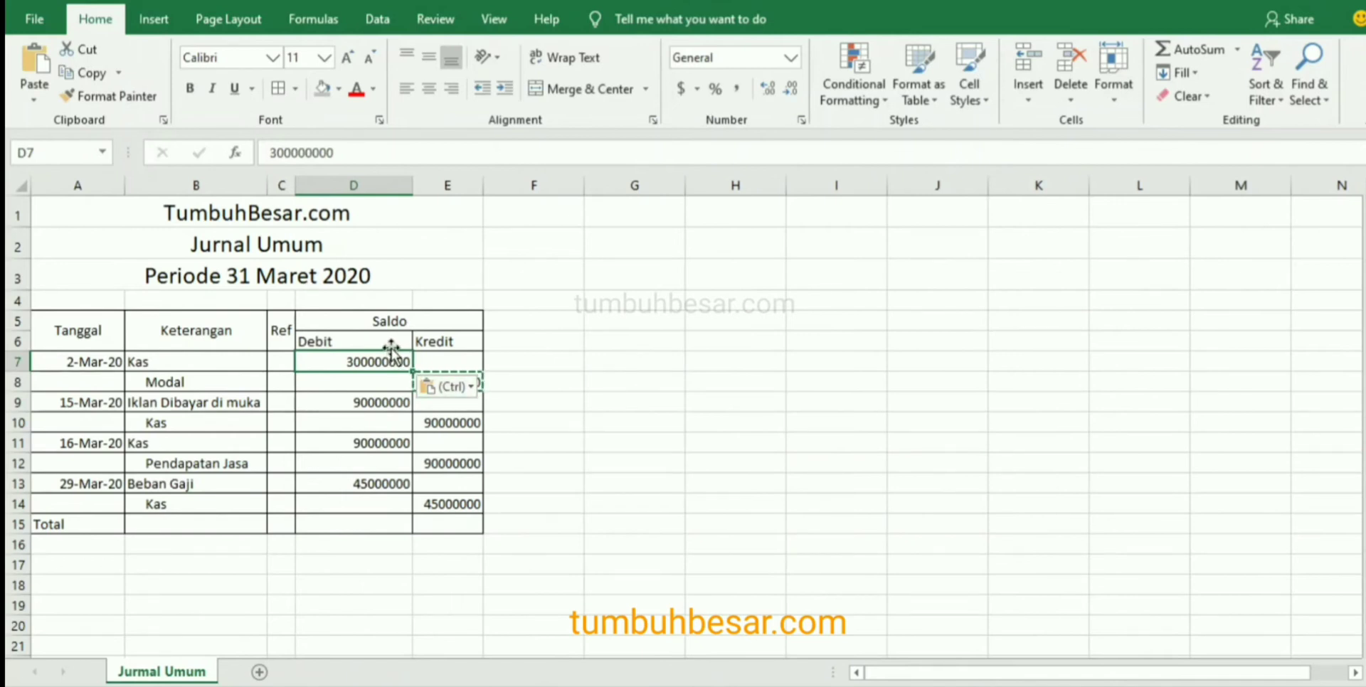
pyautogui.press('Escape')
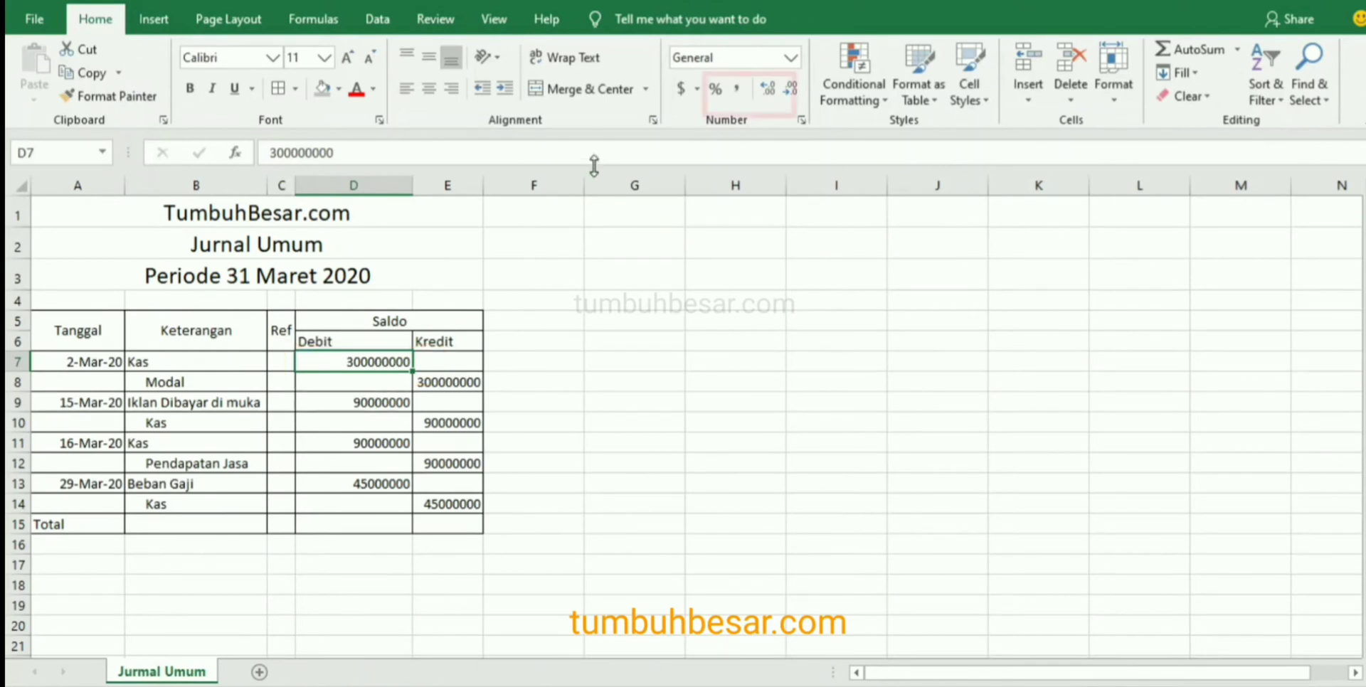
pyautogui.click(737, 91)
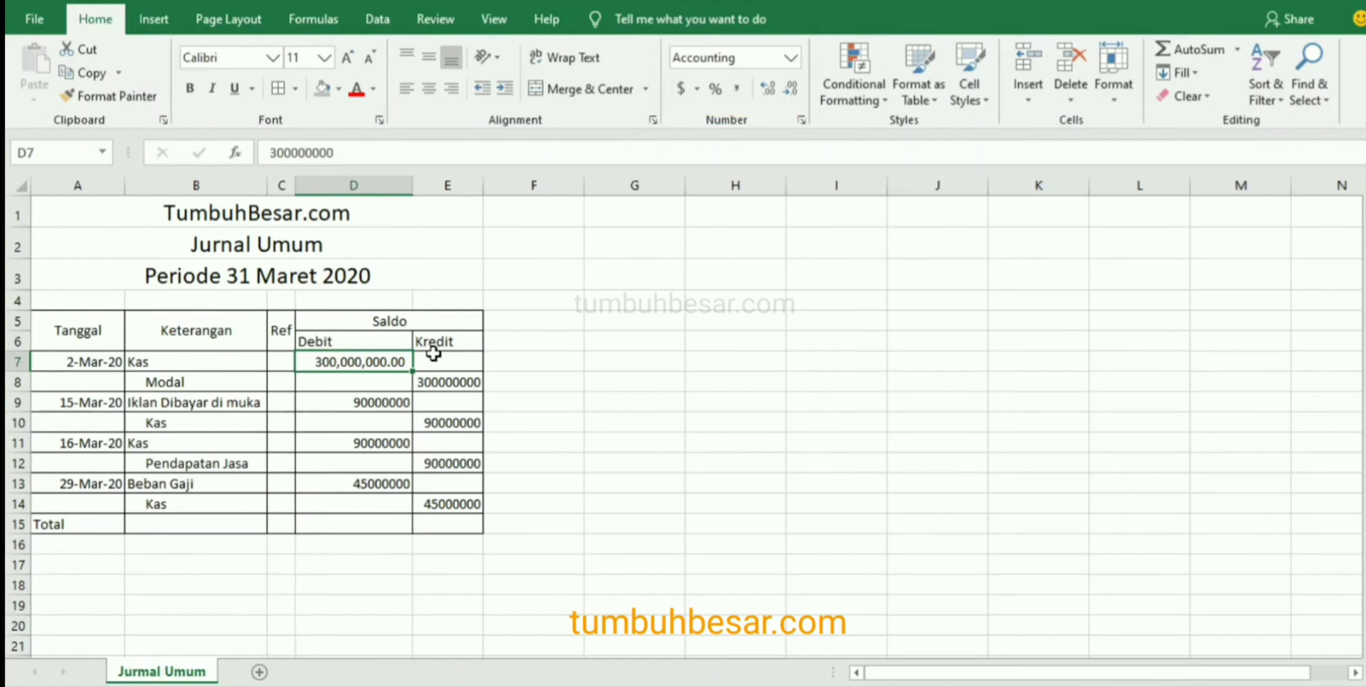
pyautogui.click(791, 93)
pyautogui.click(792, 92)
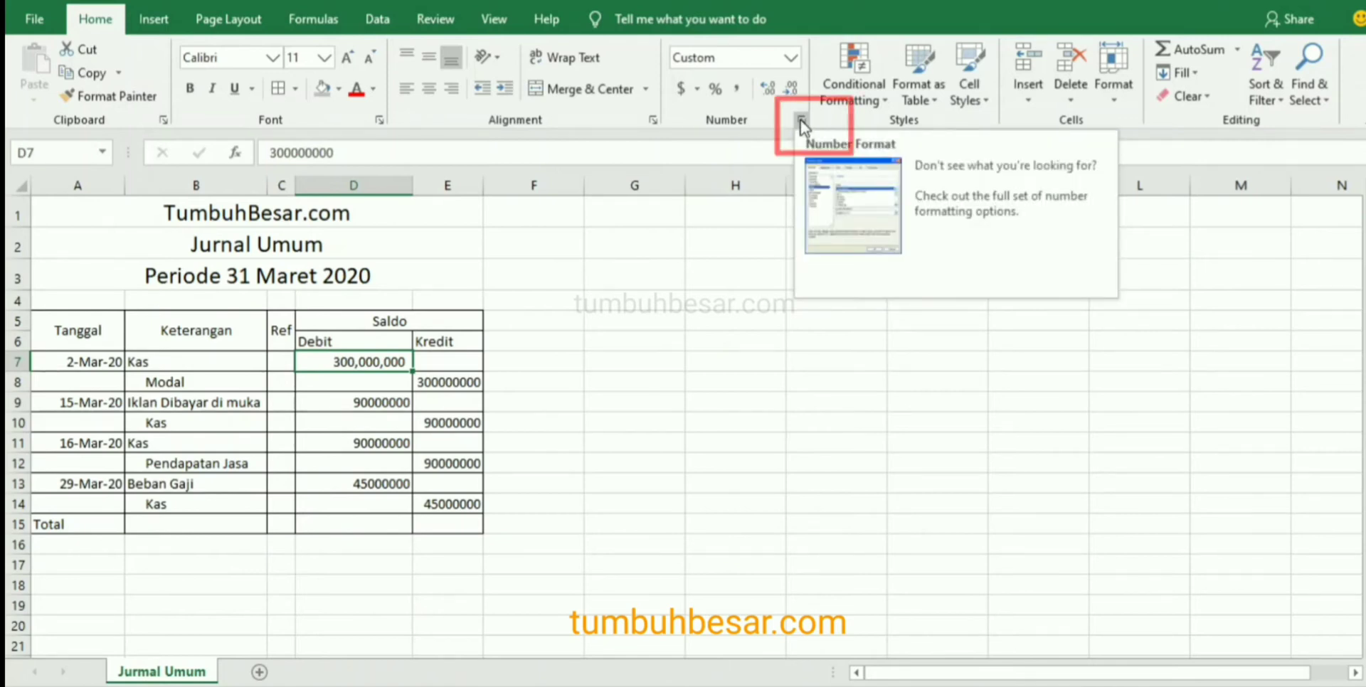
# Open the number format settings of D7 and choose the Custom category.
pyautogui.click(800, 120)
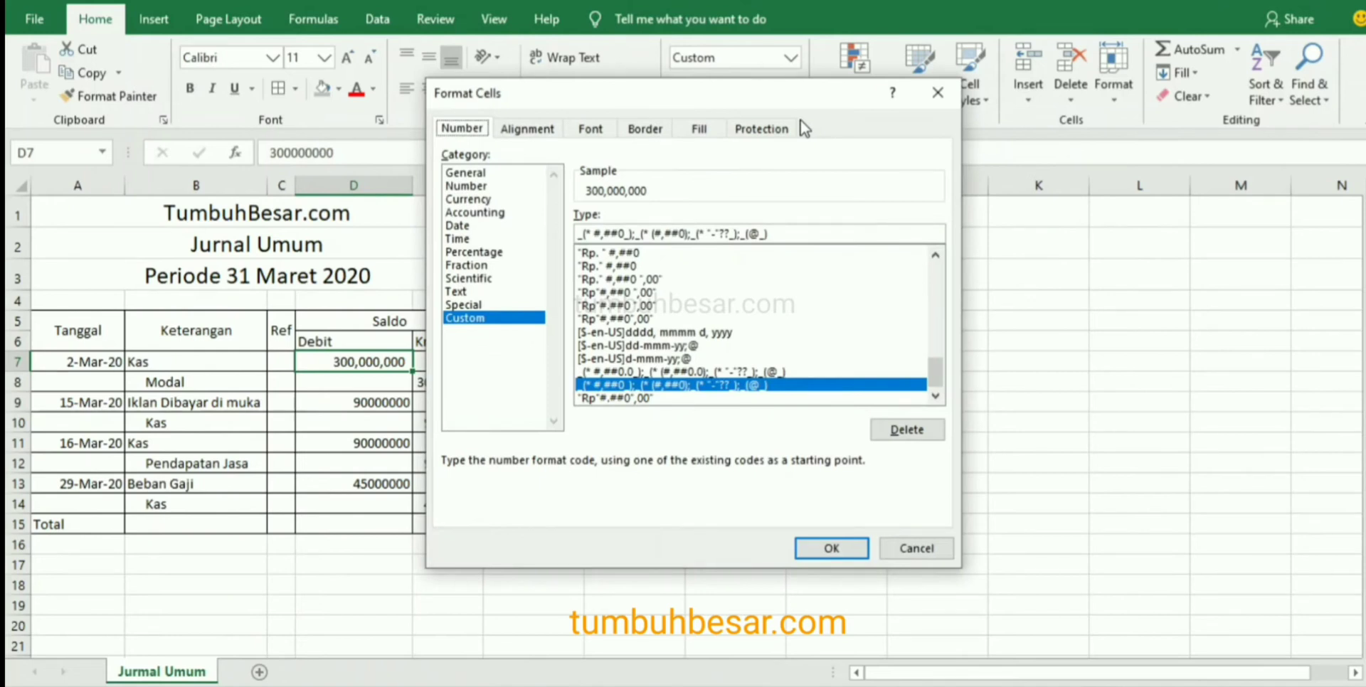
pyautogui.click(481, 186)
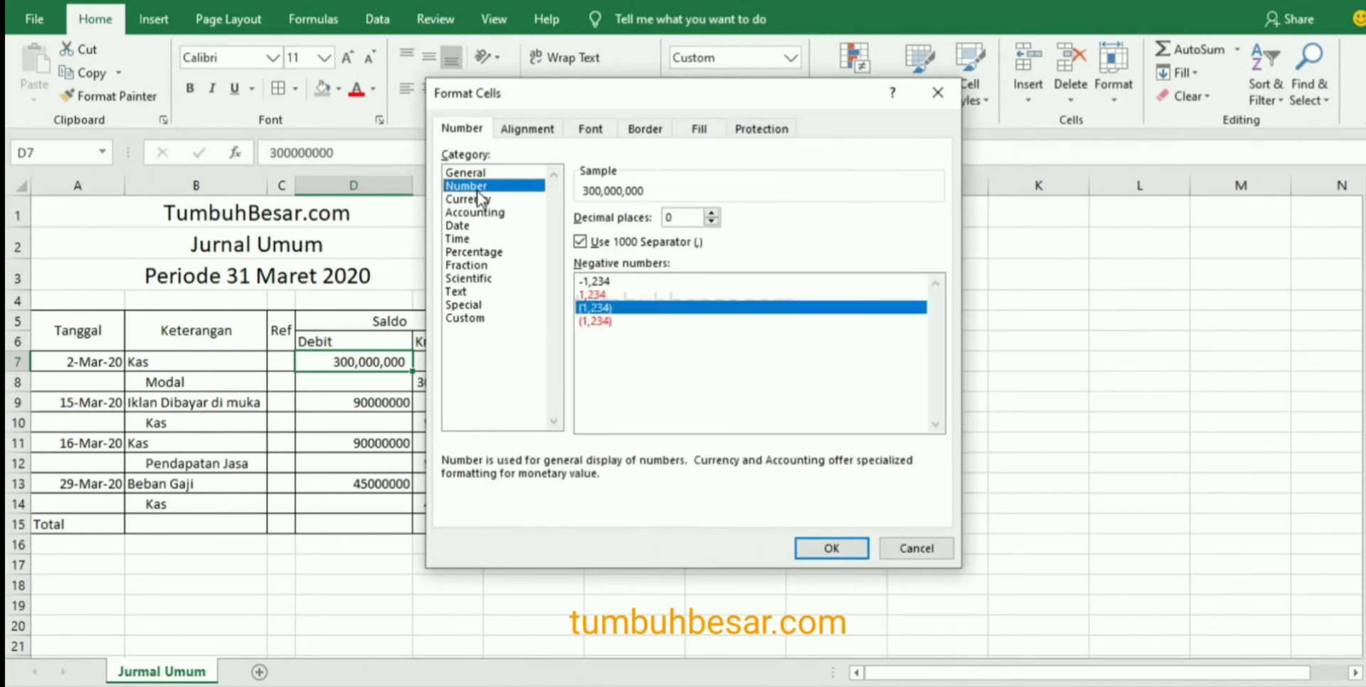
pyautogui.click(477, 173)
pyautogui.click(477, 186)
pyautogui.click(468, 226)
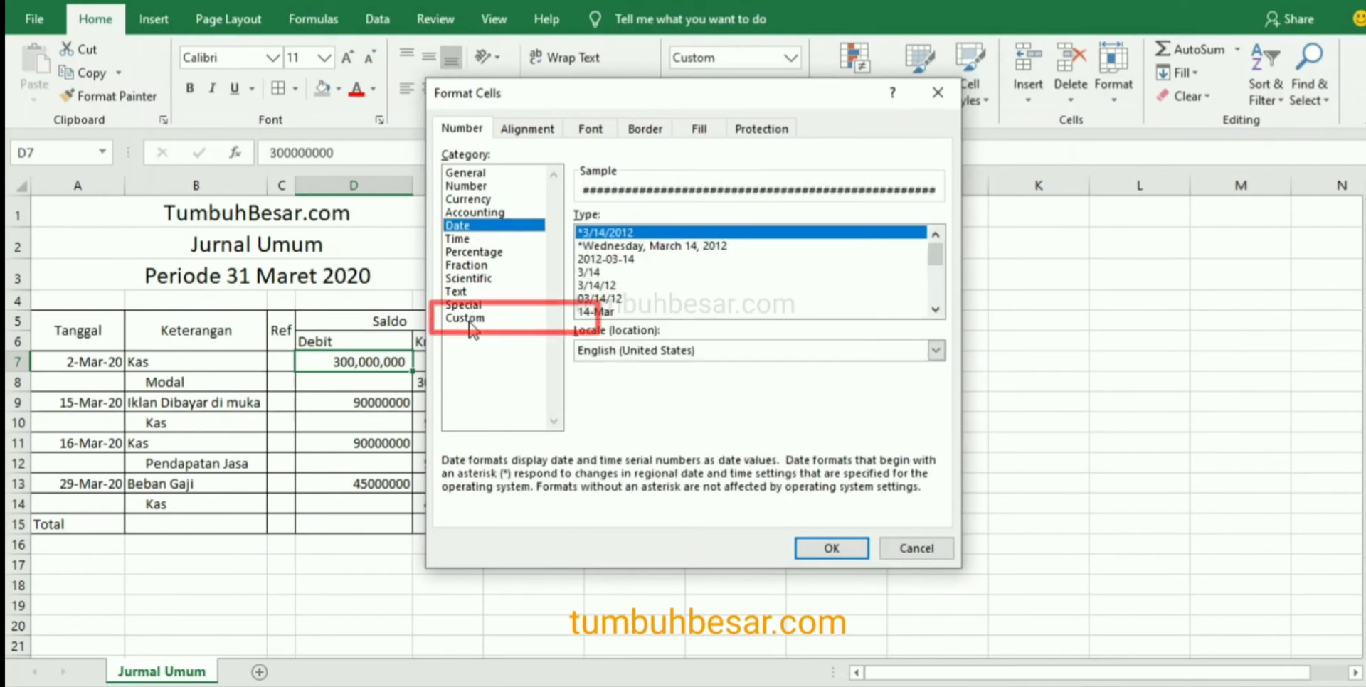
pyautogui.click(469, 319)
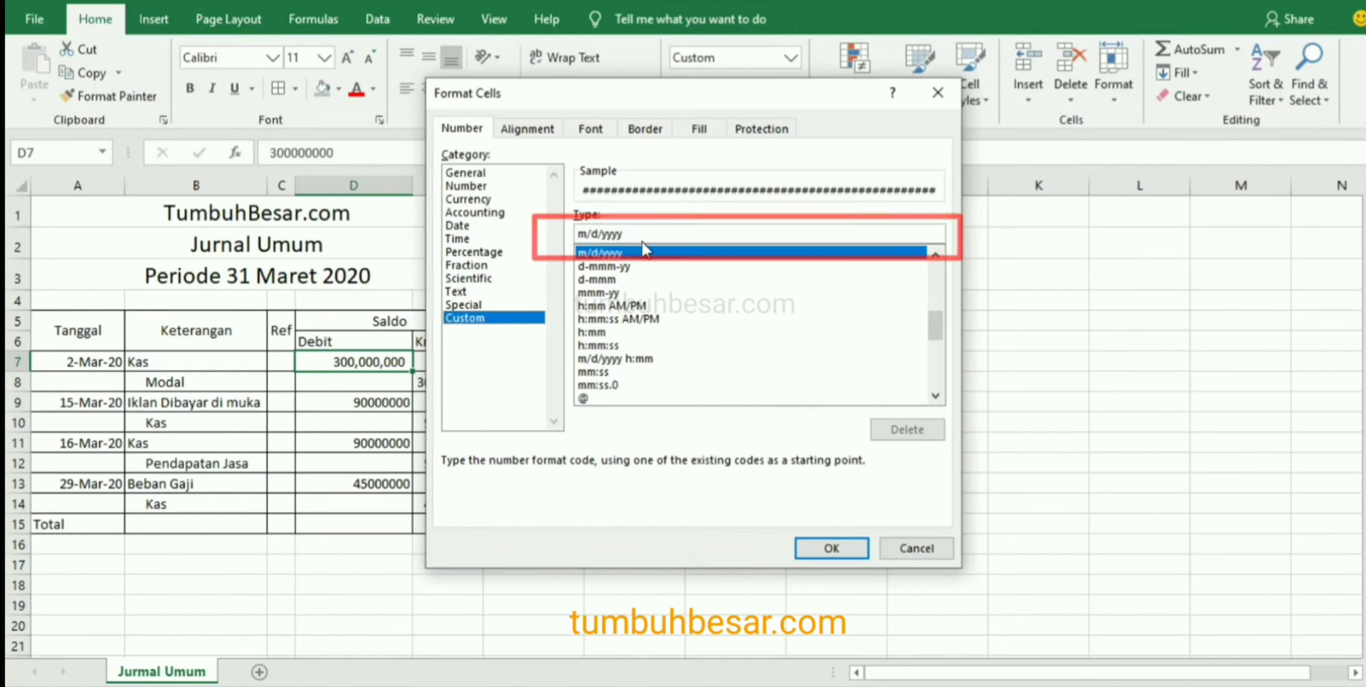
# Replace the custom format code for D7 with "Rp"#,##0",00" and apply it.
pyautogui.click(643, 237)
pyautogui.press('BackSpace')
pyautogui.press('BackSpace')
pyautogui.press('BackSpace')
pyautogui.press('BackSpace')
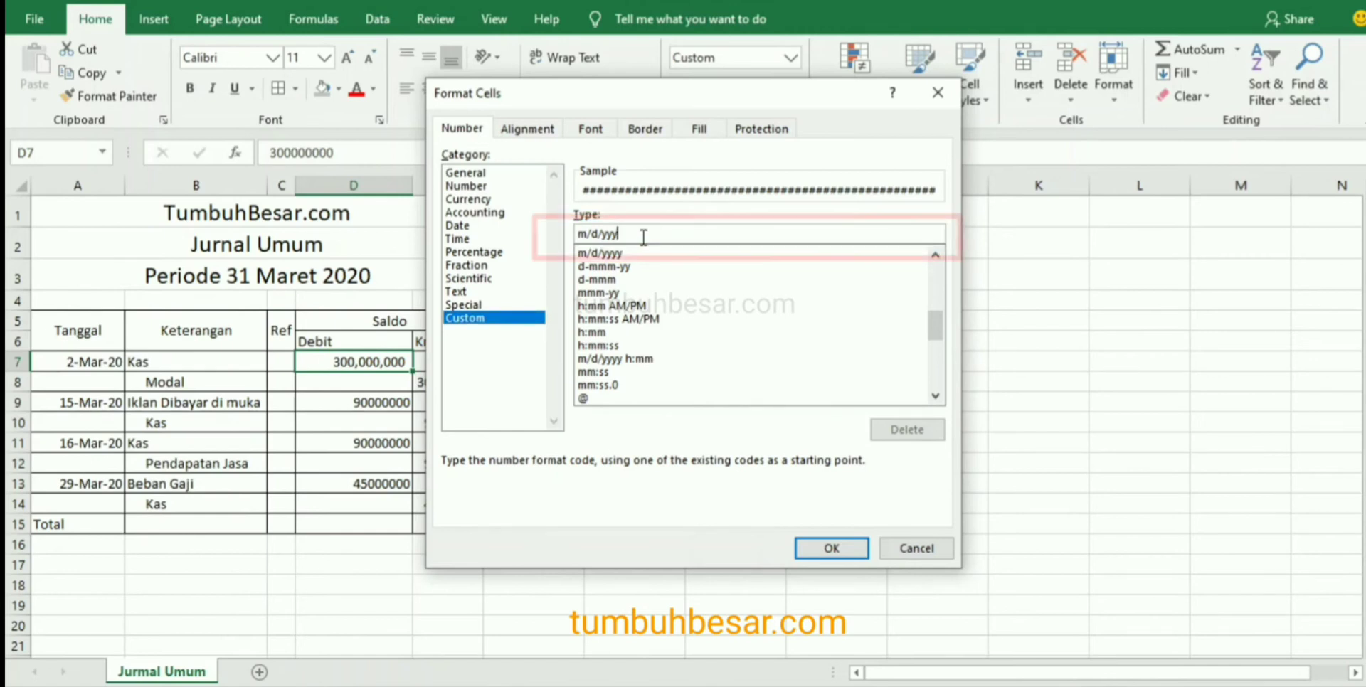
pyautogui.press('BackSpace')
pyautogui.press('BackSpace')
pyautogui.press('BackSpace')
pyautogui.press('BackSpace')
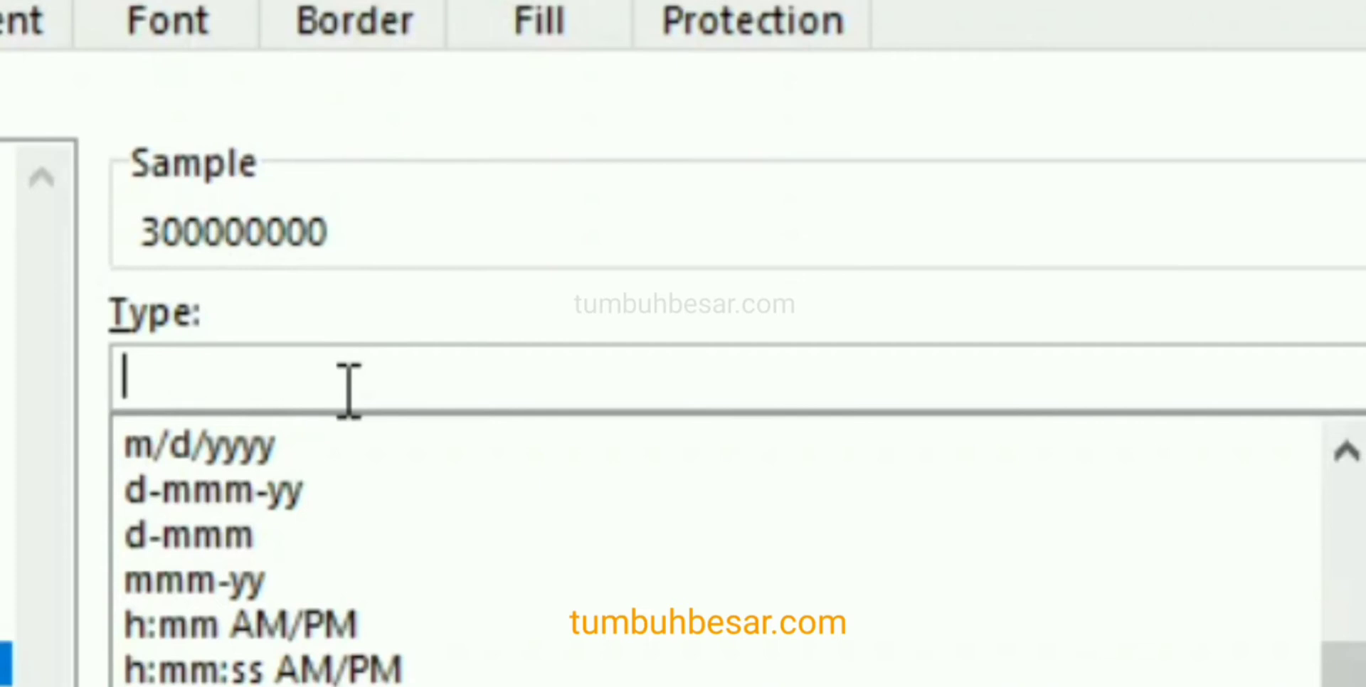
pyautogui.write('"')
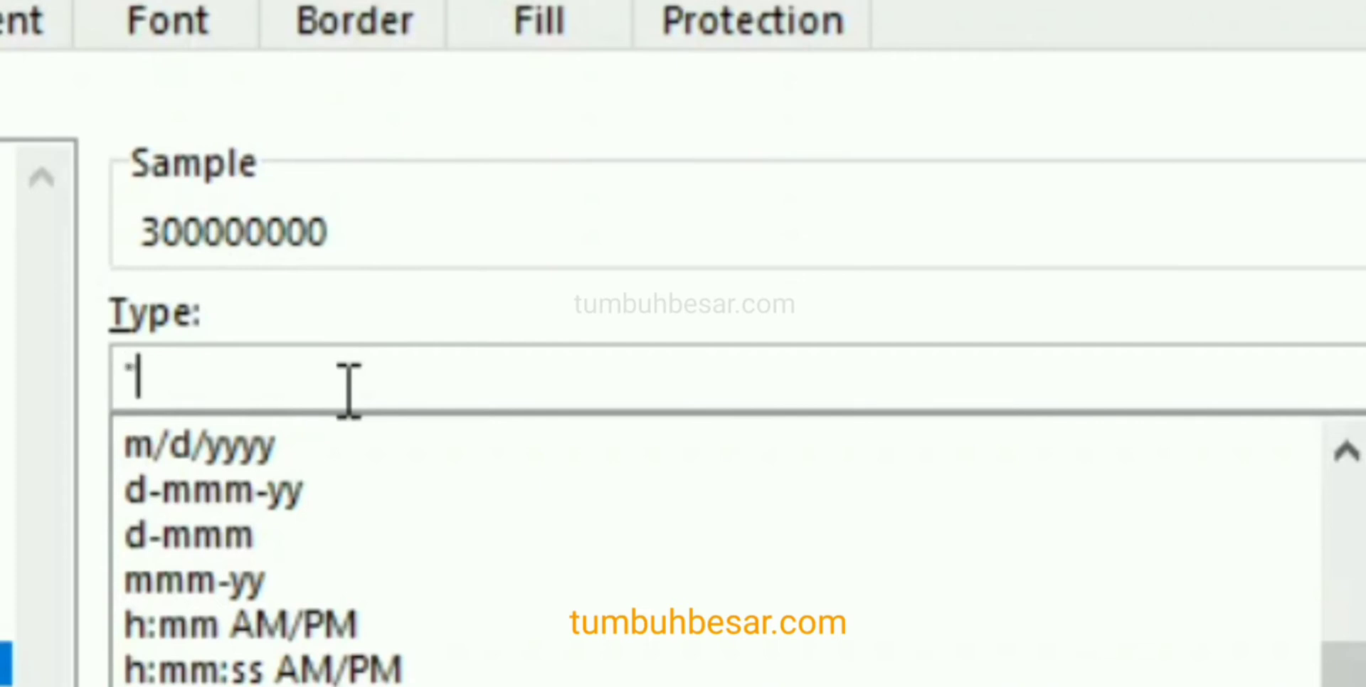
pyautogui.write('Rp')
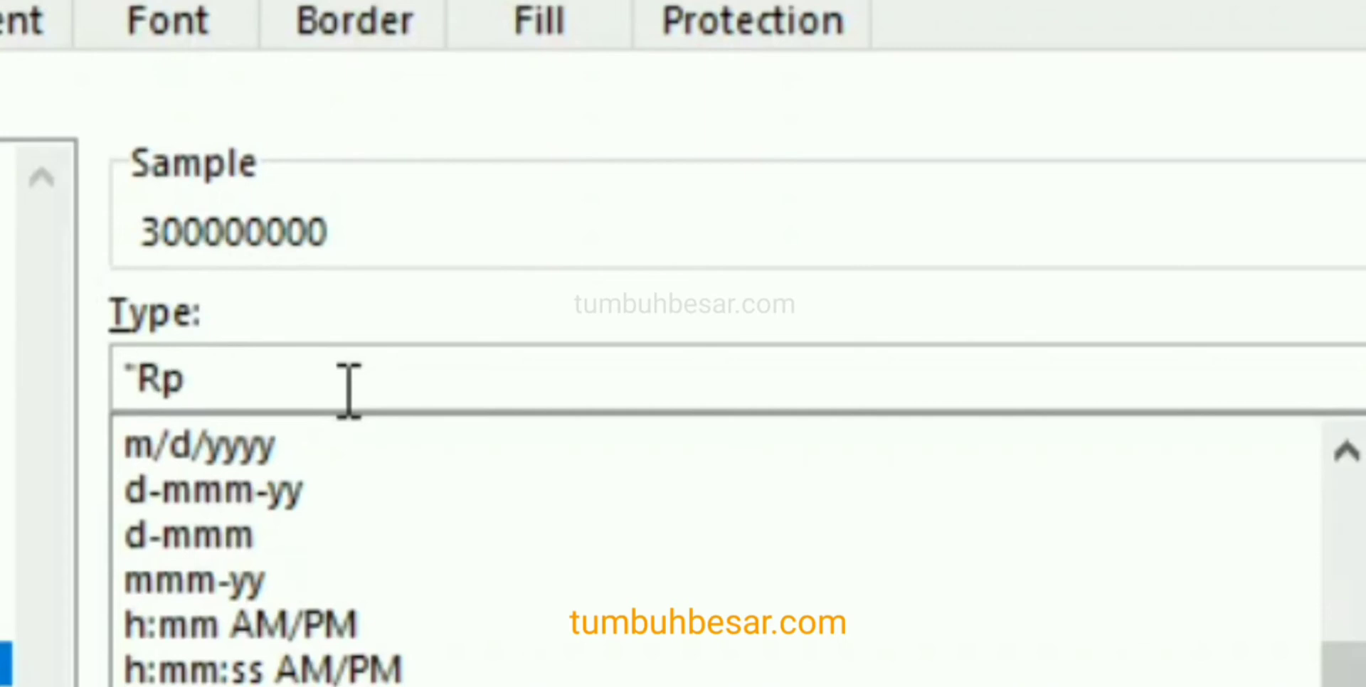
pyautogui.write('"')
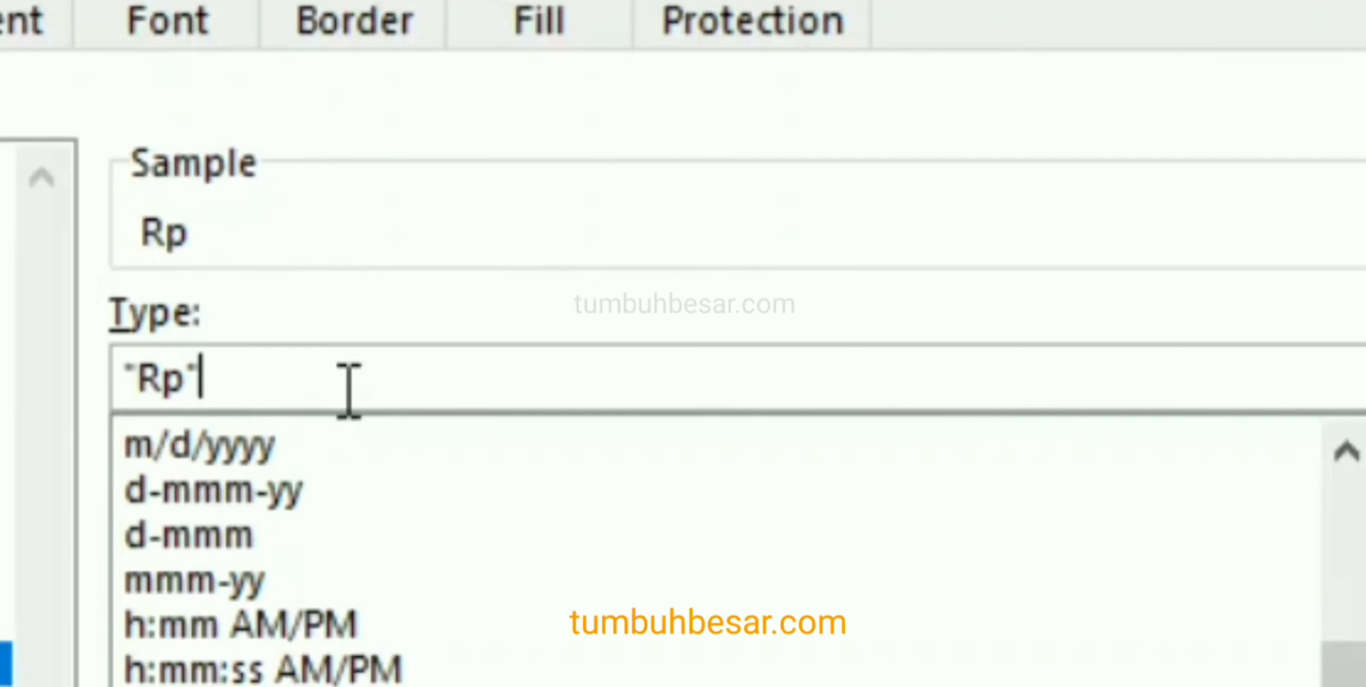
pyautogui.write('#')
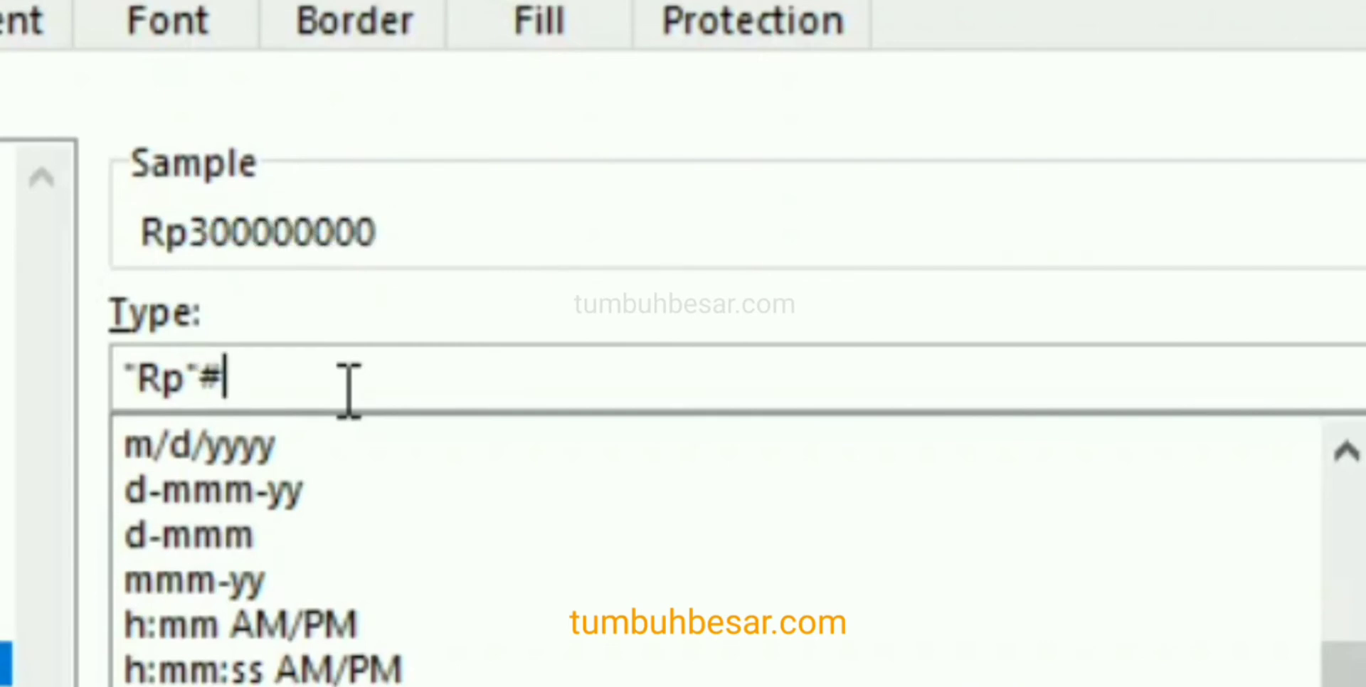
pyautogui.write(',##0')
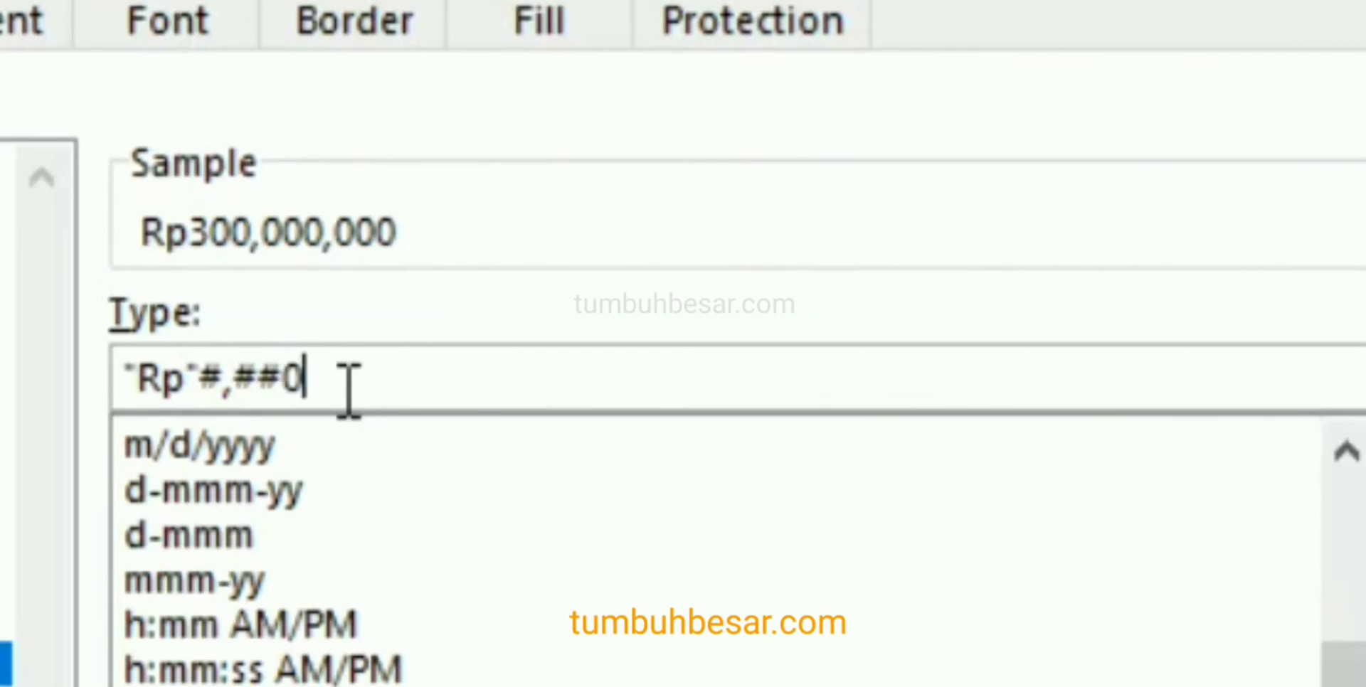
pyautogui.write('",00')
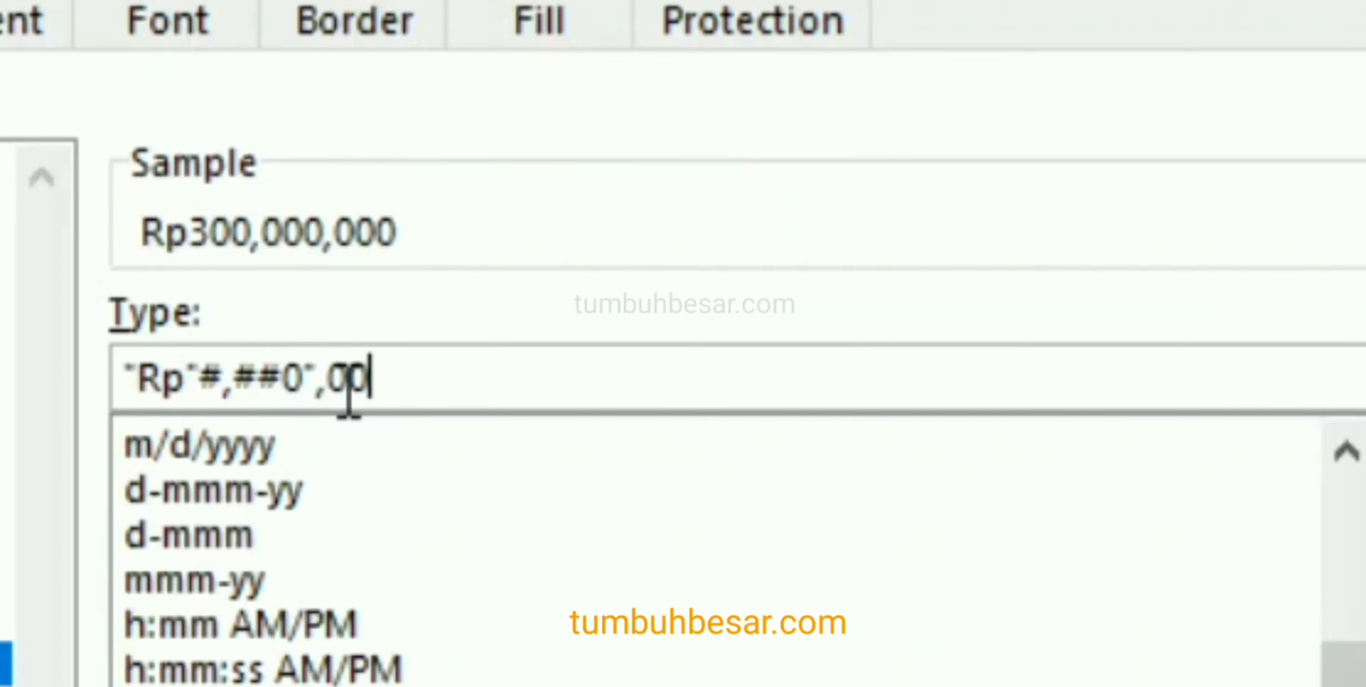
pyautogui.write('"')
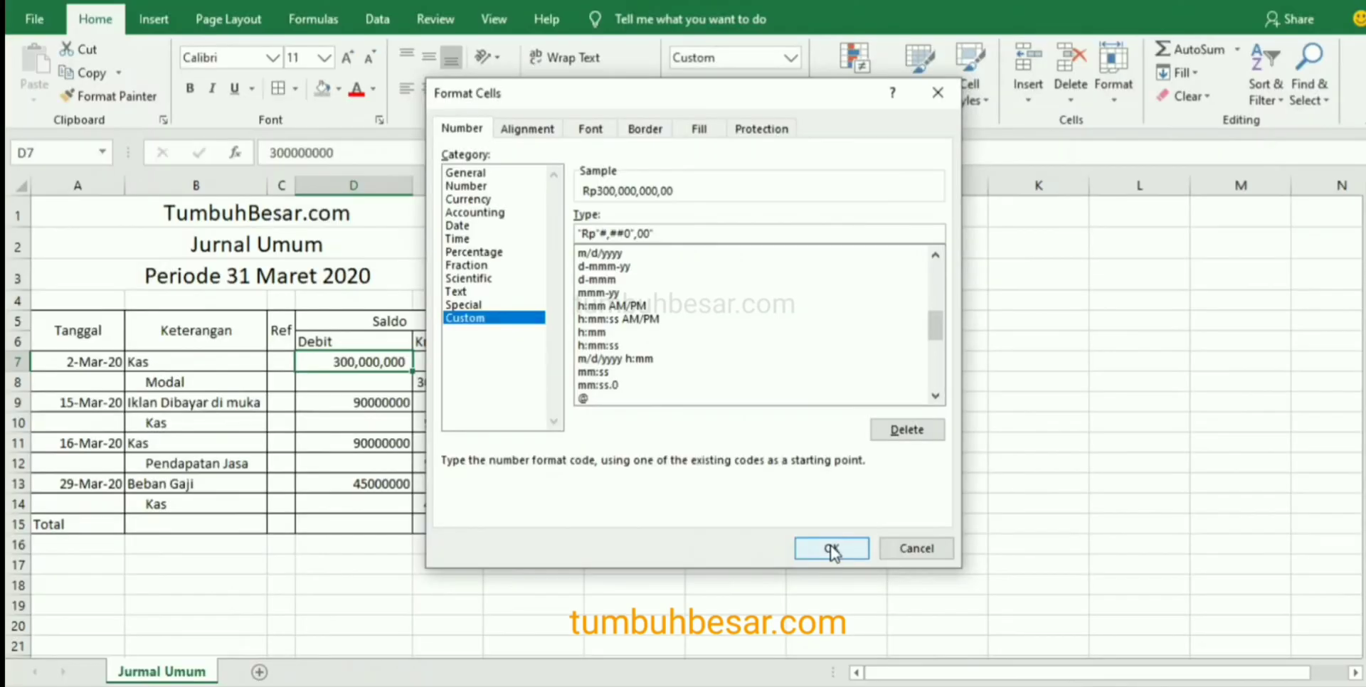
pyautogui.click(832, 549)
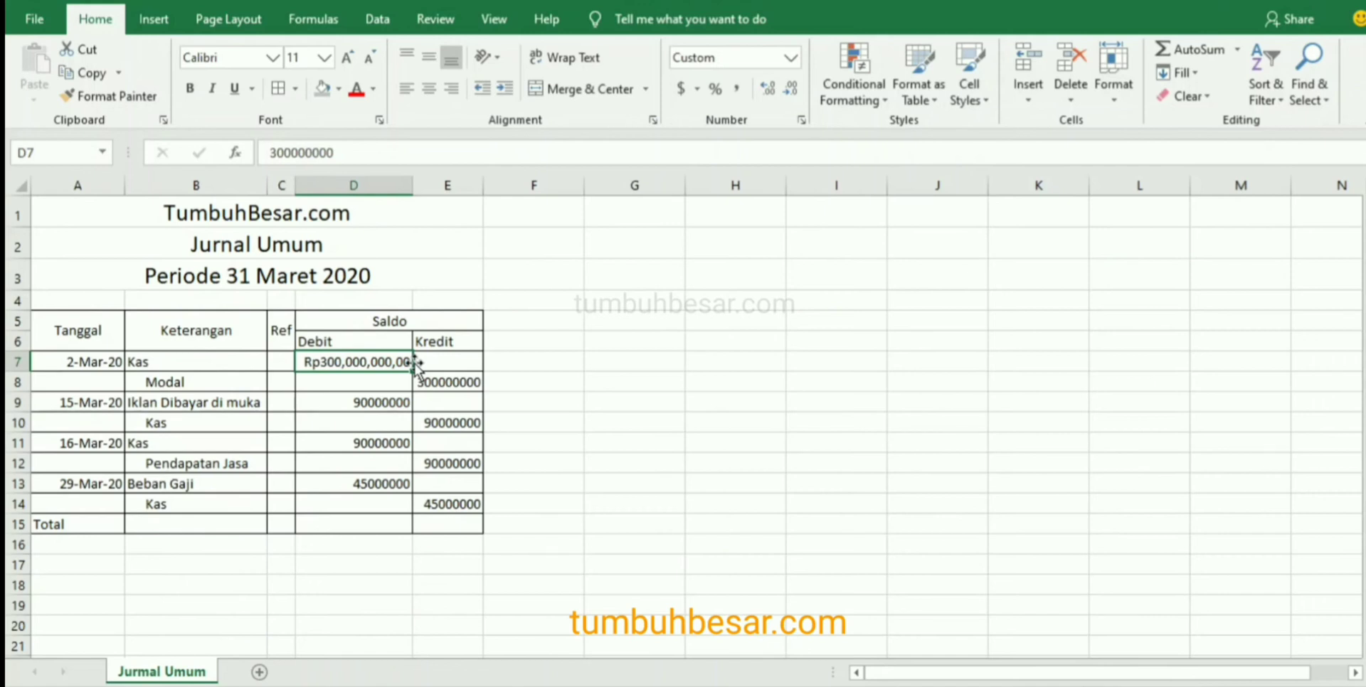
# Open the advanced program options and turn off the use of system separators.
pyautogui.click(44, 11)
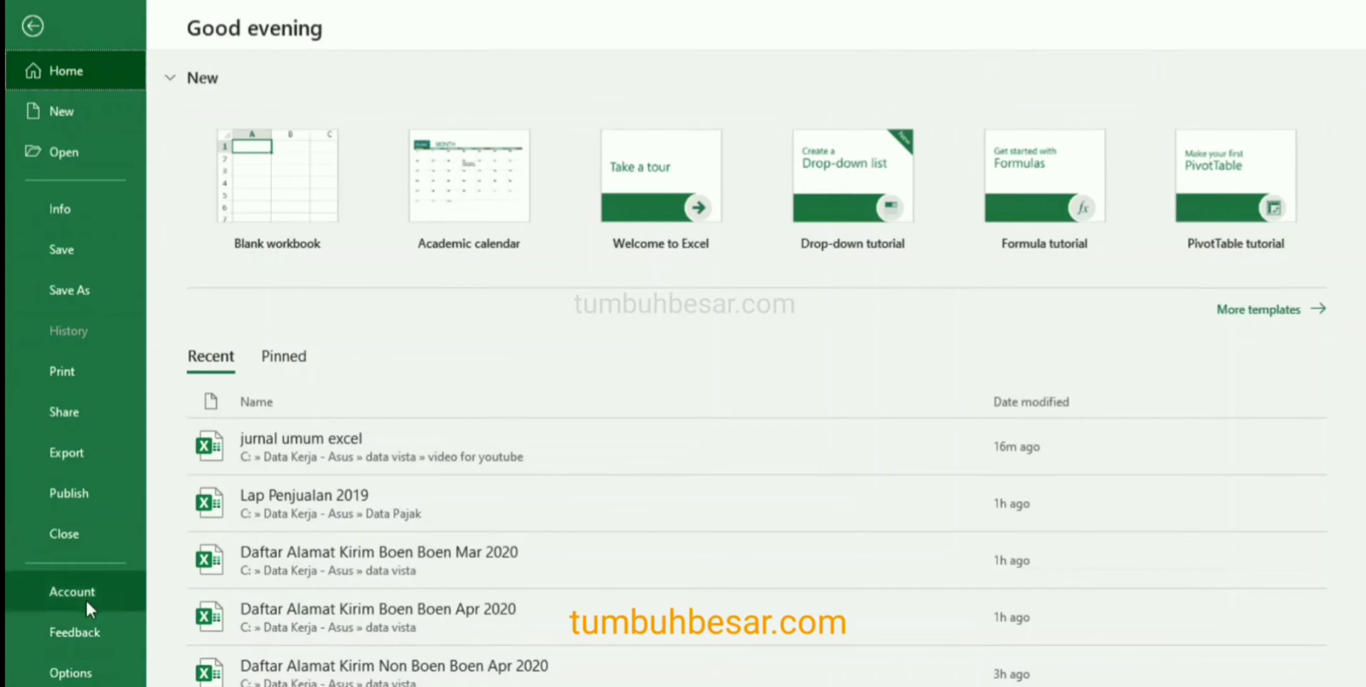
pyautogui.click(79, 673)
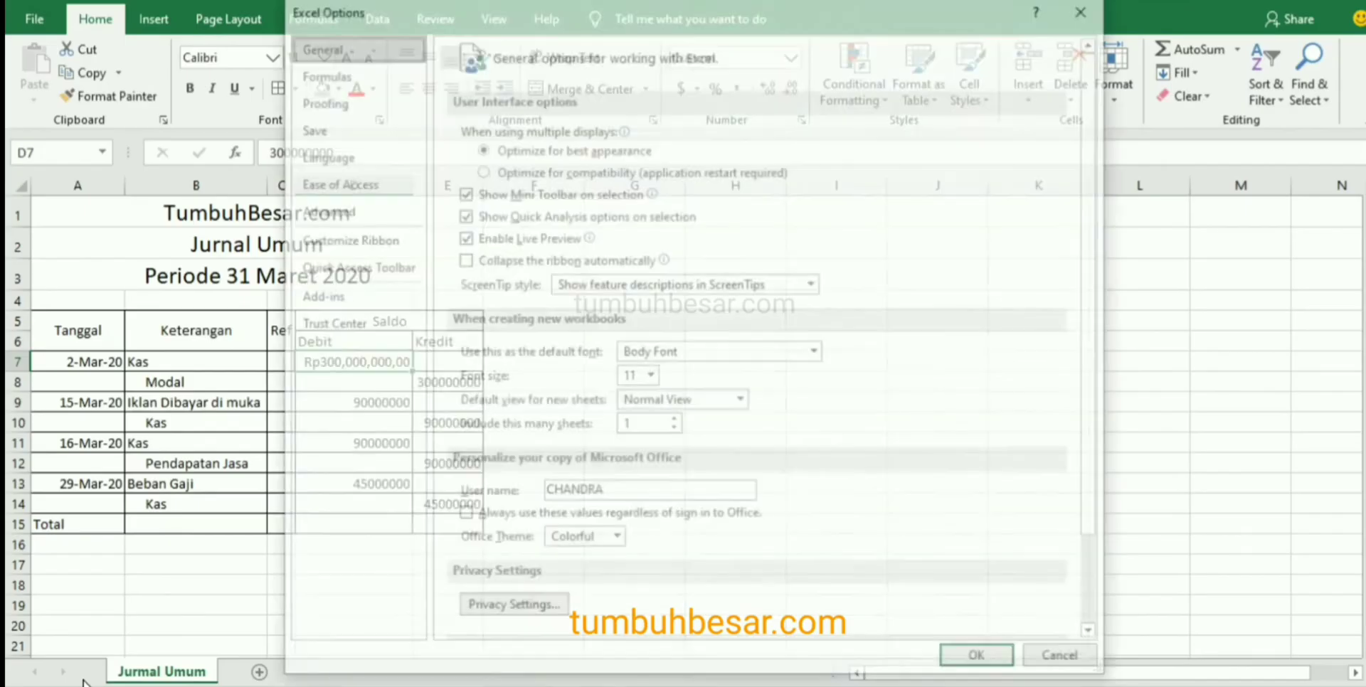
pyautogui.click(344, 207)
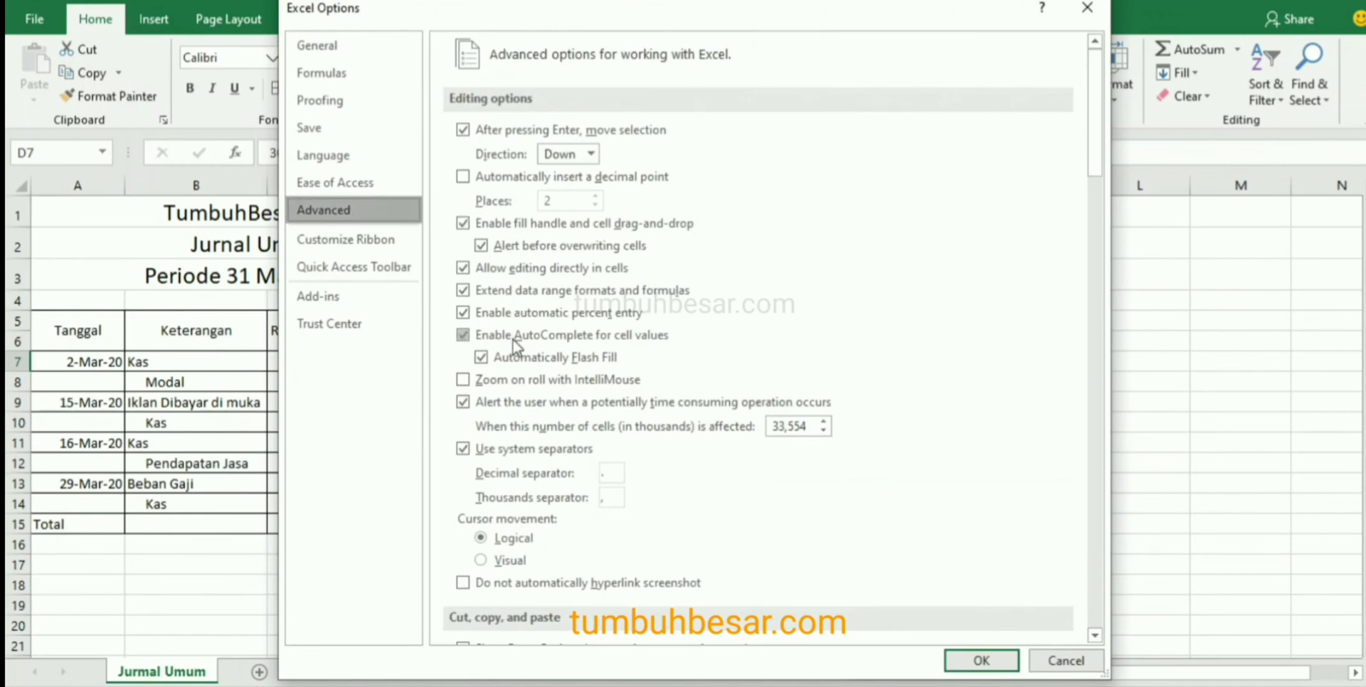
pyautogui.click(463, 449)
# Set the decimal separator to "," and the thousands separator to ".", and apply the options.
pyautogui.click(621, 474)
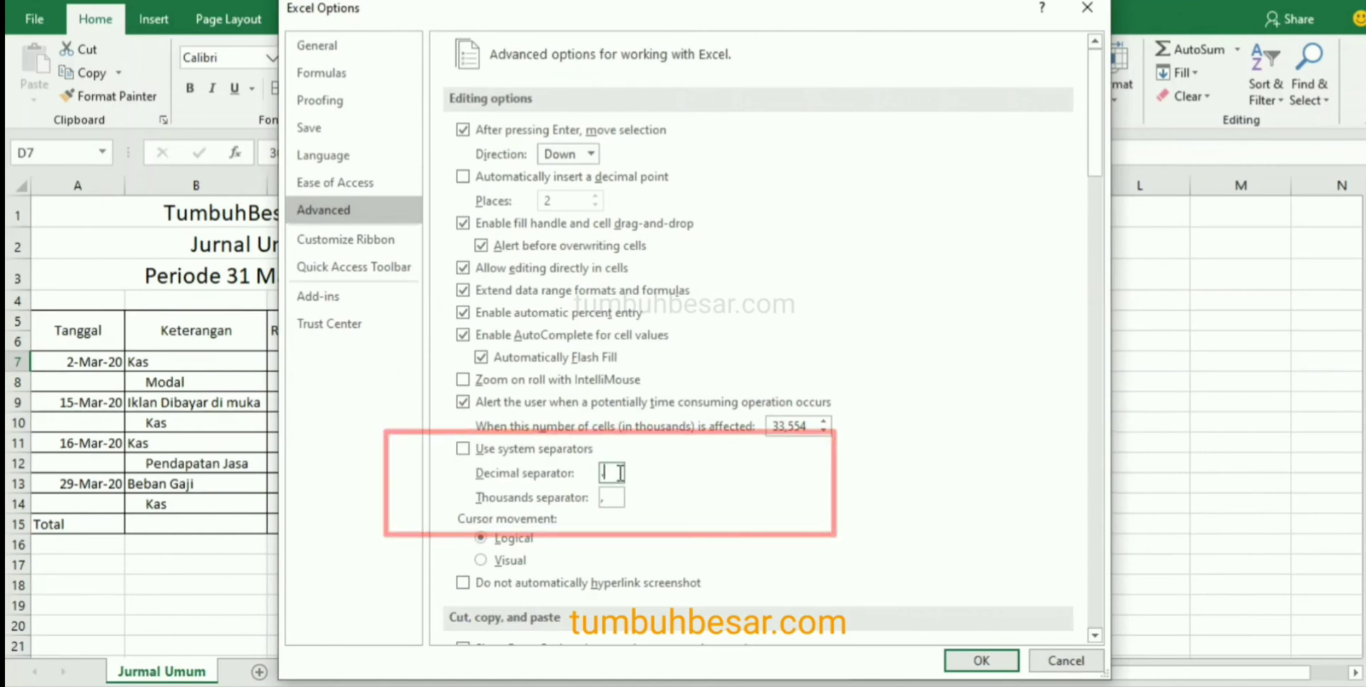
pyautogui.press('BackSpace')
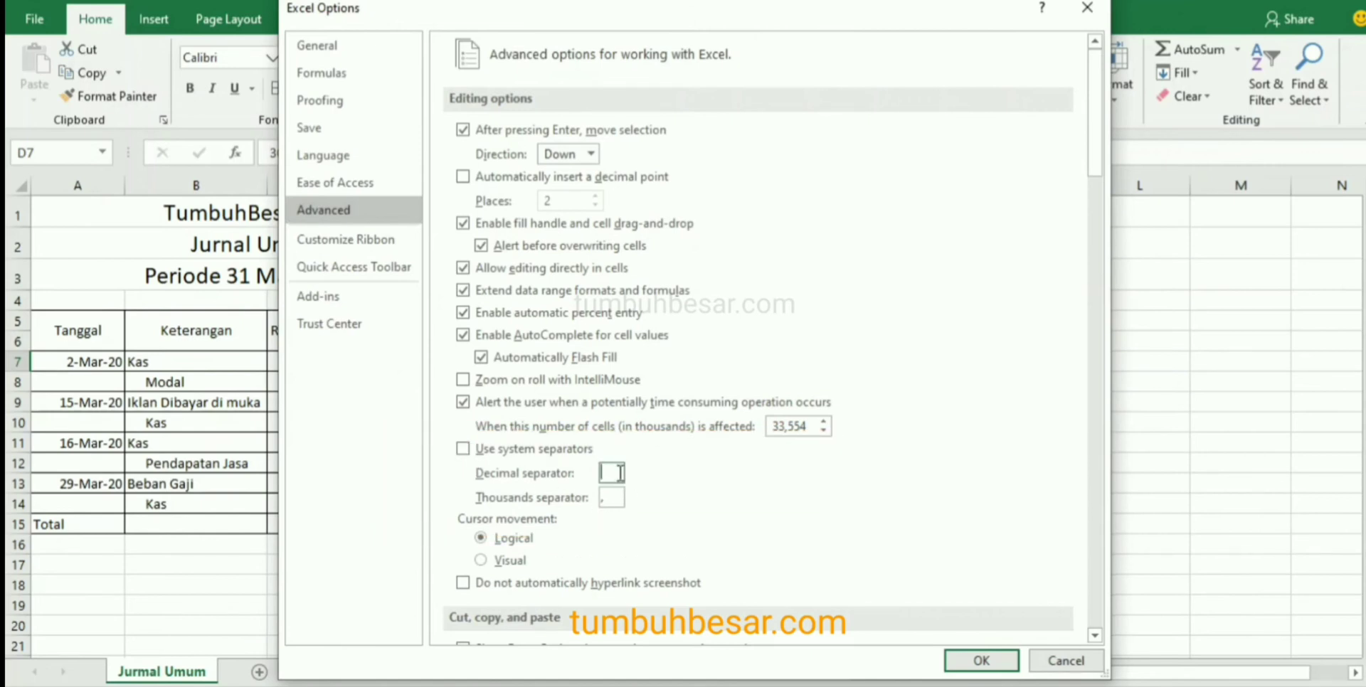
pyautogui.write(',')
pyautogui.click(613, 497)
pyautogui.press('BackSpace')
pyautogui.write('.')
pyautogui.click(980, 662)
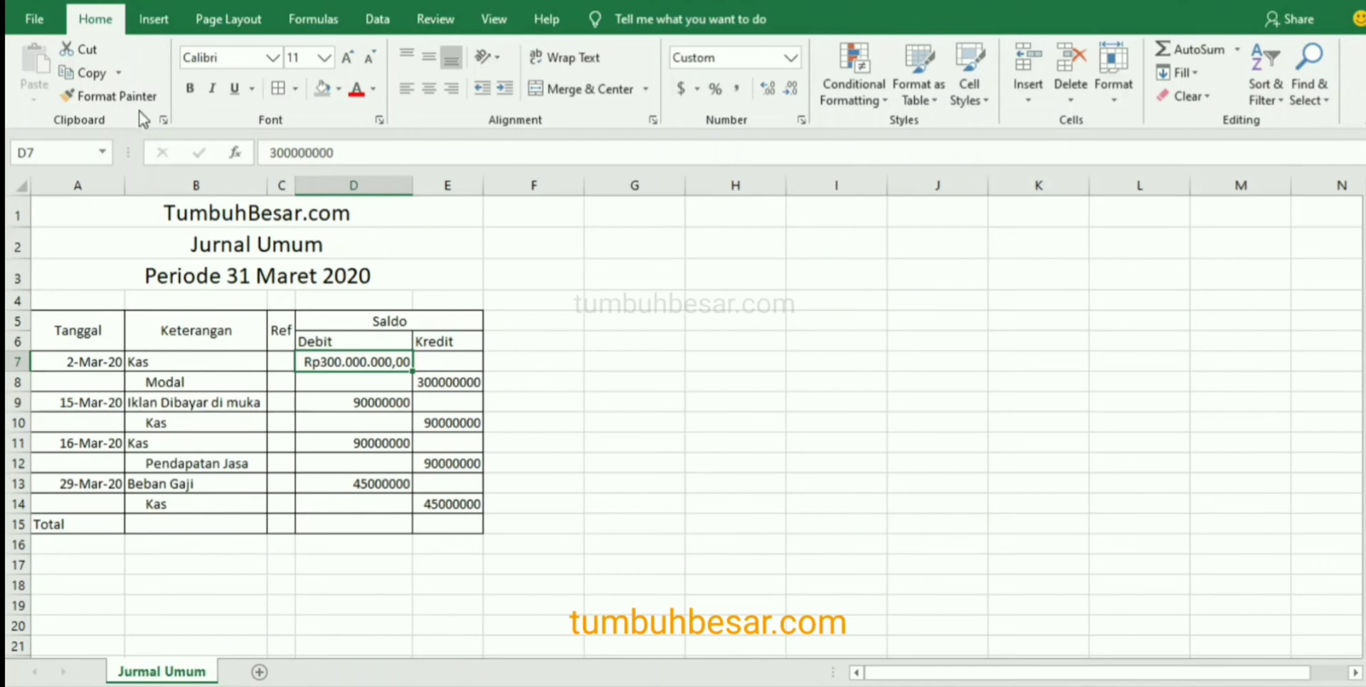
# Select column D and open its number format settings in the Custom category.
pyautogui.click(383, 187)
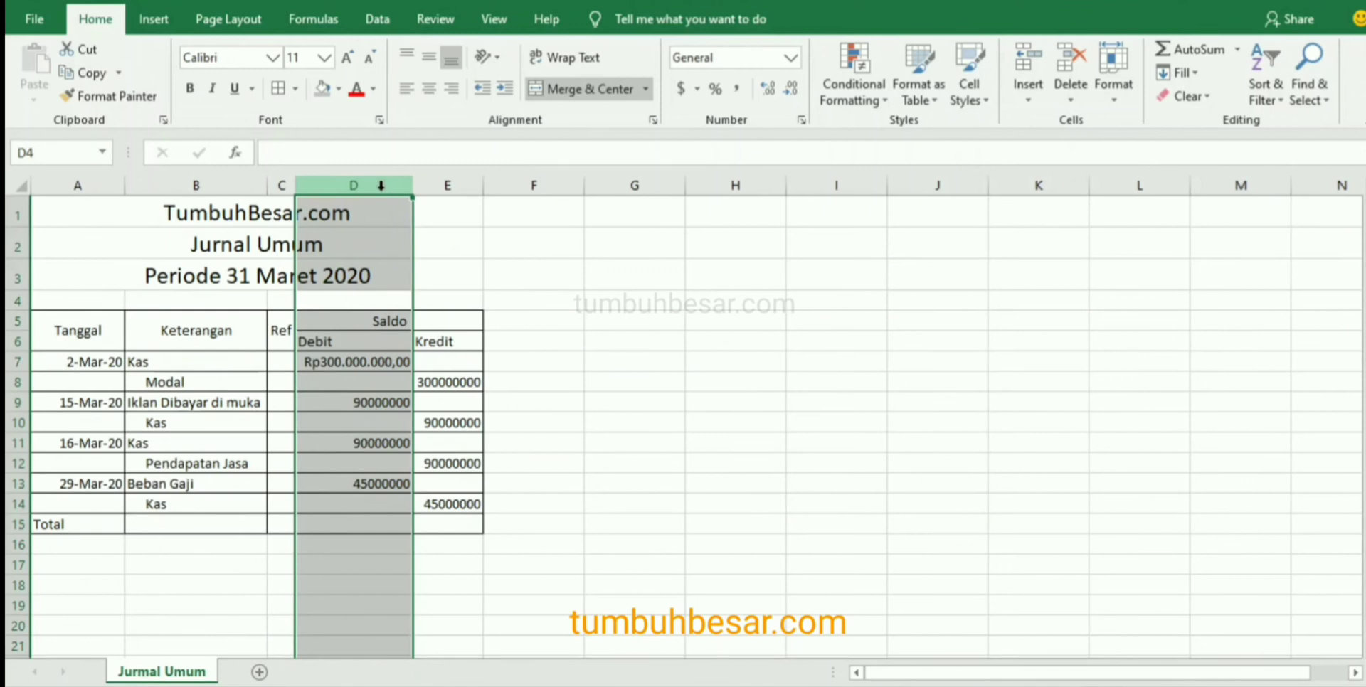
pyautogui.rightClick(381, 186)
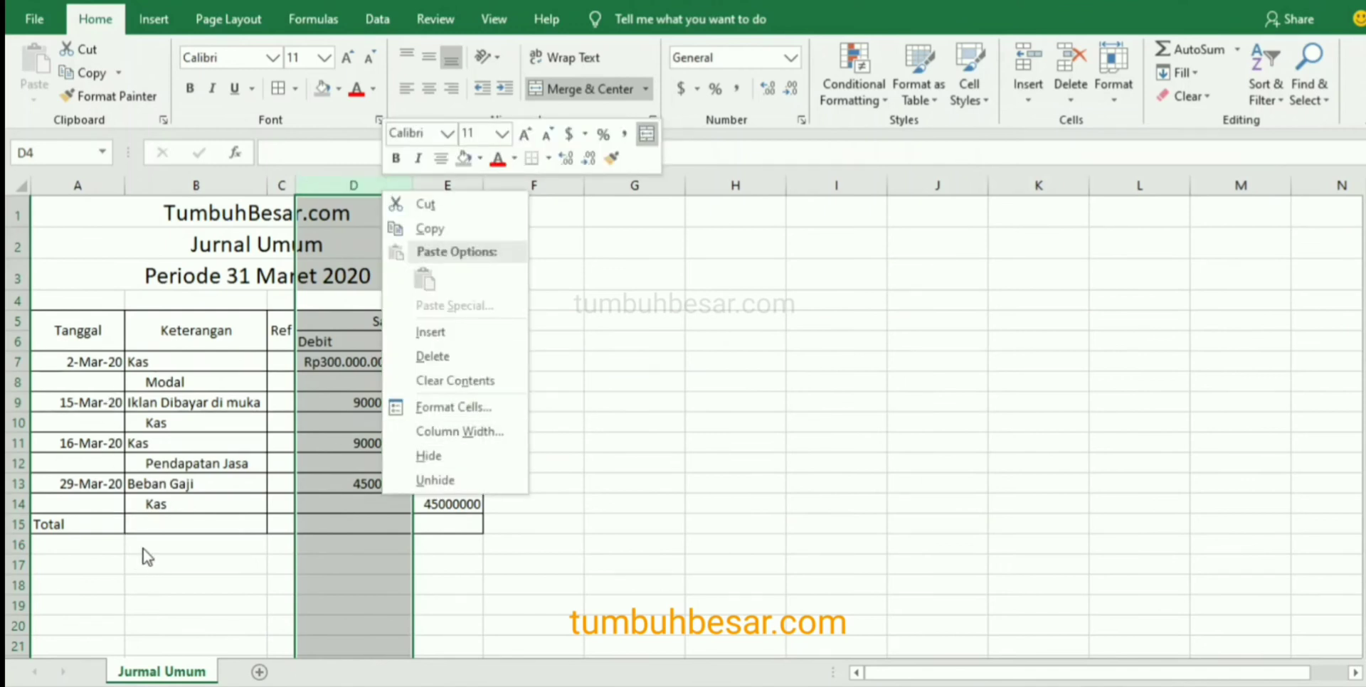
pyautogui.click(469, 408)
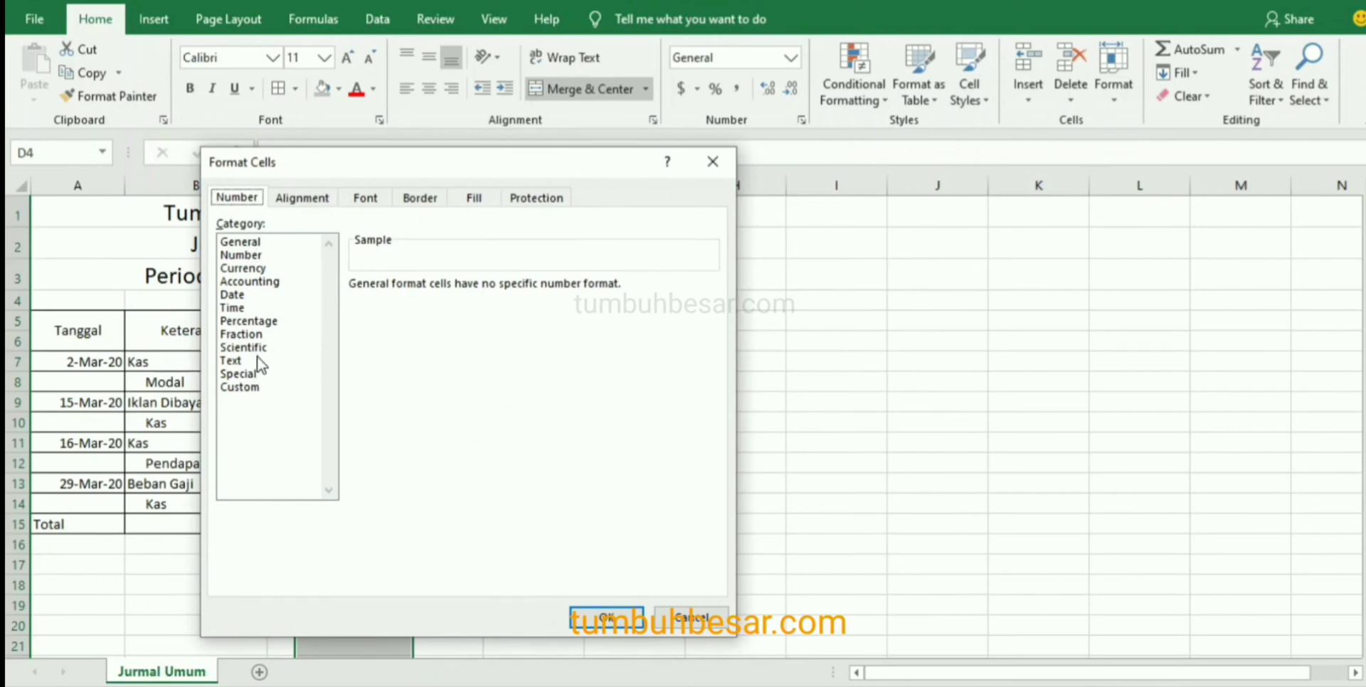
pyautogui.click(253, 389)
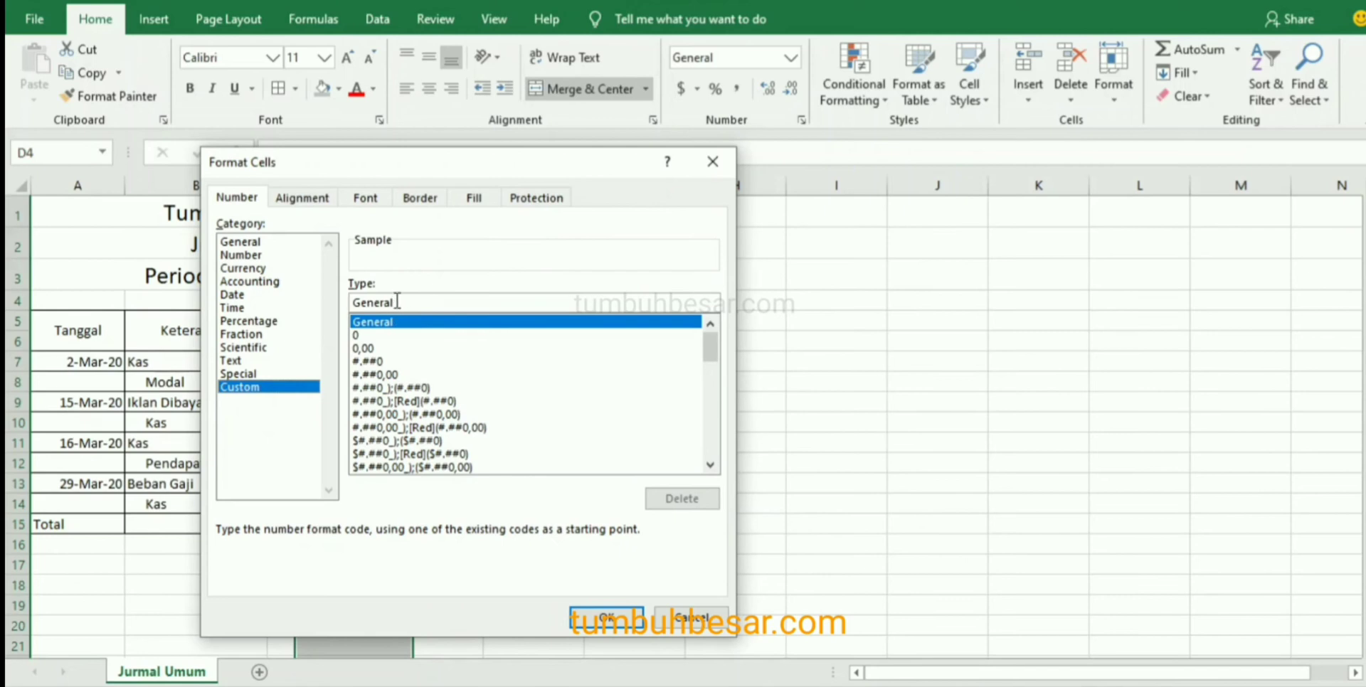
# Try to apply the custom number format code "Rp"#,##0",00" to column D.
pyautogui.moveTo(395, 303); pyautogui.dragTo(331, 303)
pyautogui.write('"')
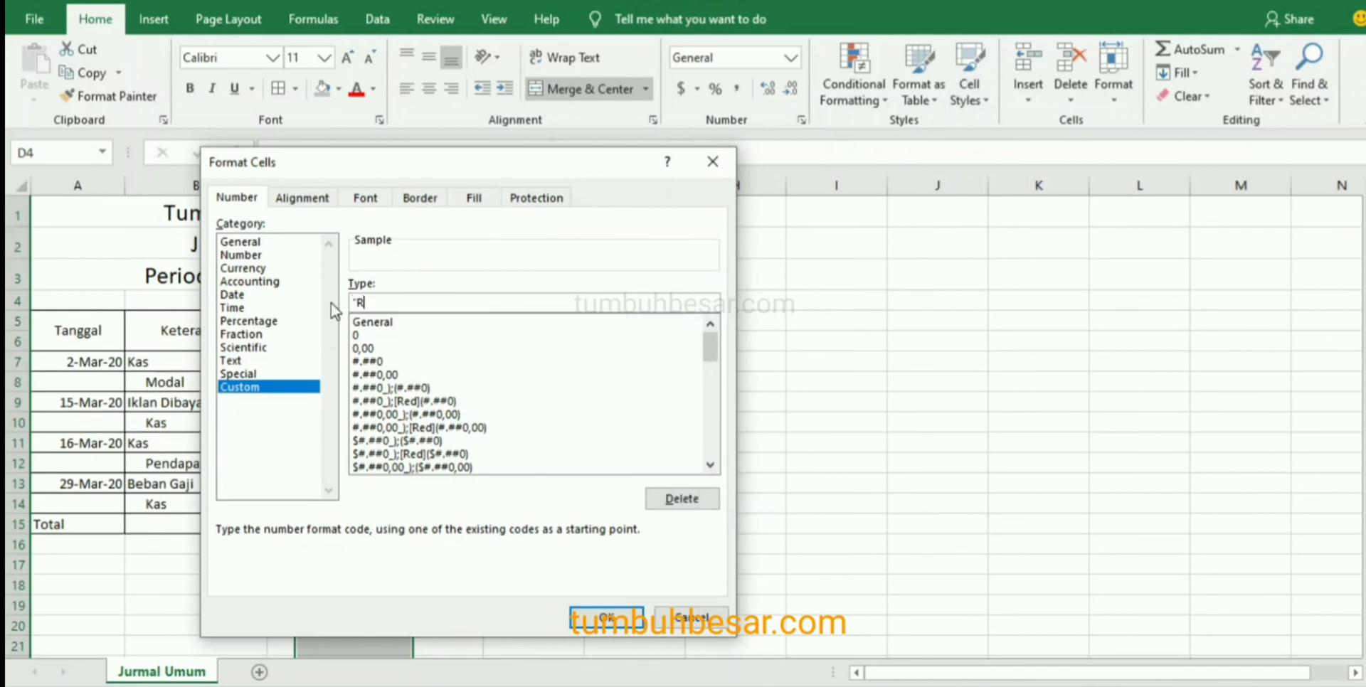
pyautogui.write('Rp"')
pyautogui.write('#')
pyautogui.write('.##')
pyautogui.write('0')
pyautogui.write('"')
pyautogui.click(386, 304)
pyautogui.press('BackSpace')
pyautogui.write(',')
pyautogui.click(416, 303)
pyautogui.write(',00"')
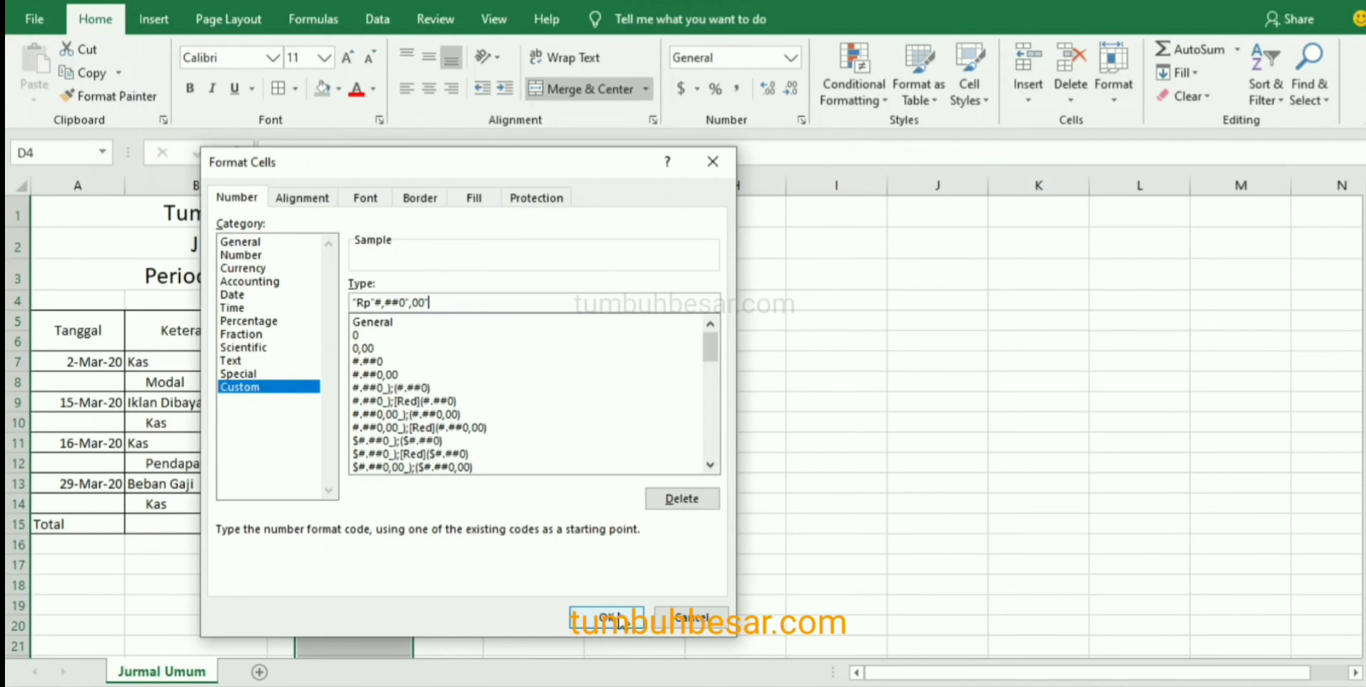
pyautogui.click(606, 618)
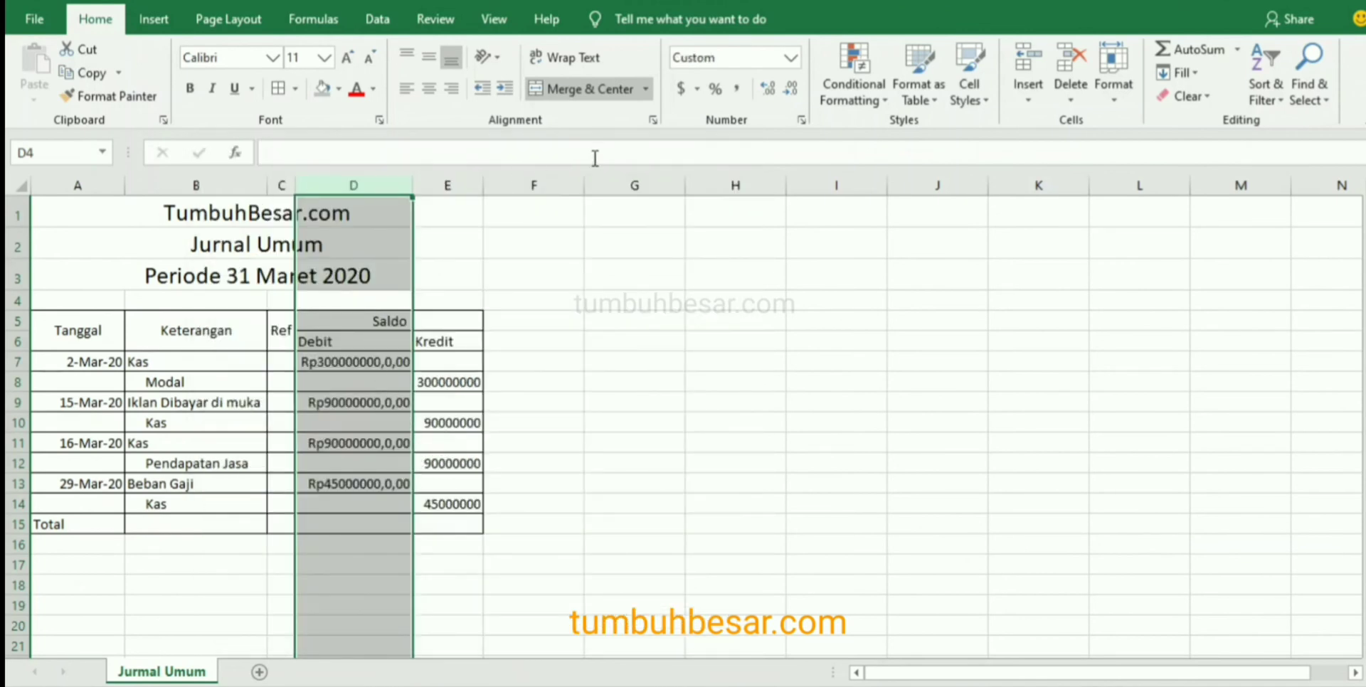
# Apply a new custom Rupiah number format to column D with period thousands separators and a ",00" ending.
pyautogui.click(653, 121)
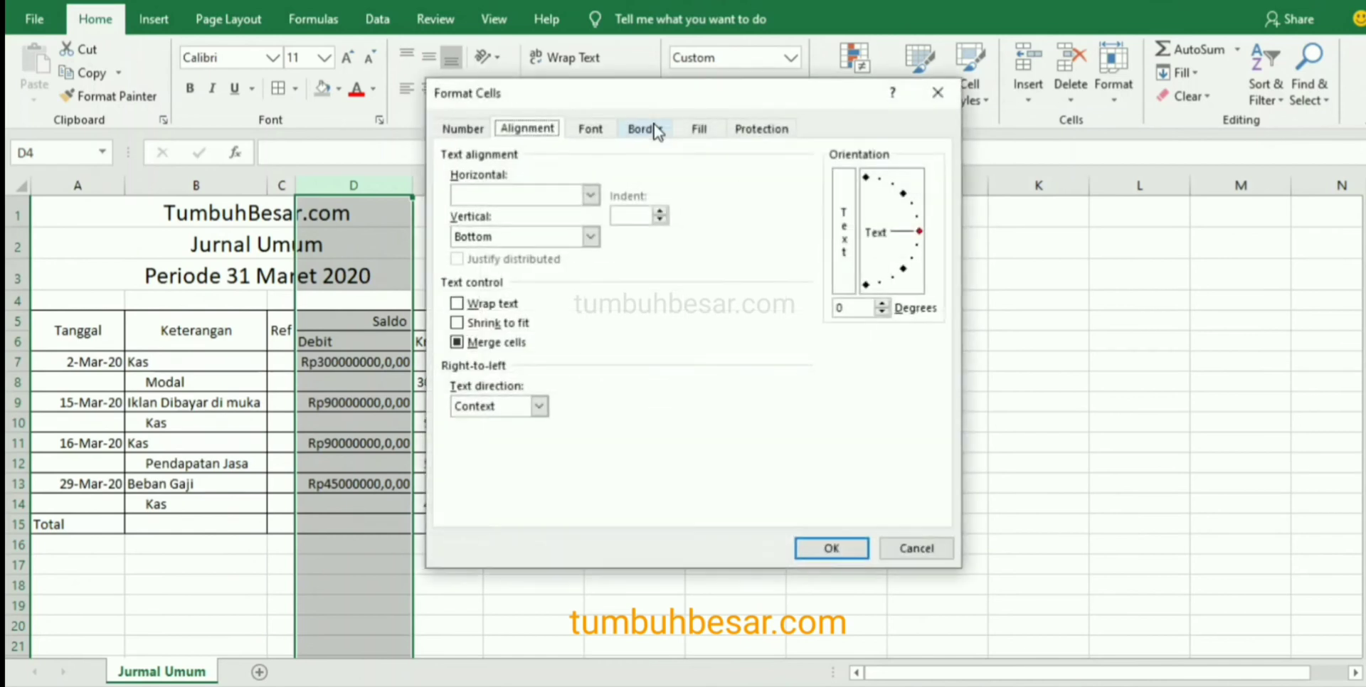
pyautogui.click(943, 553)
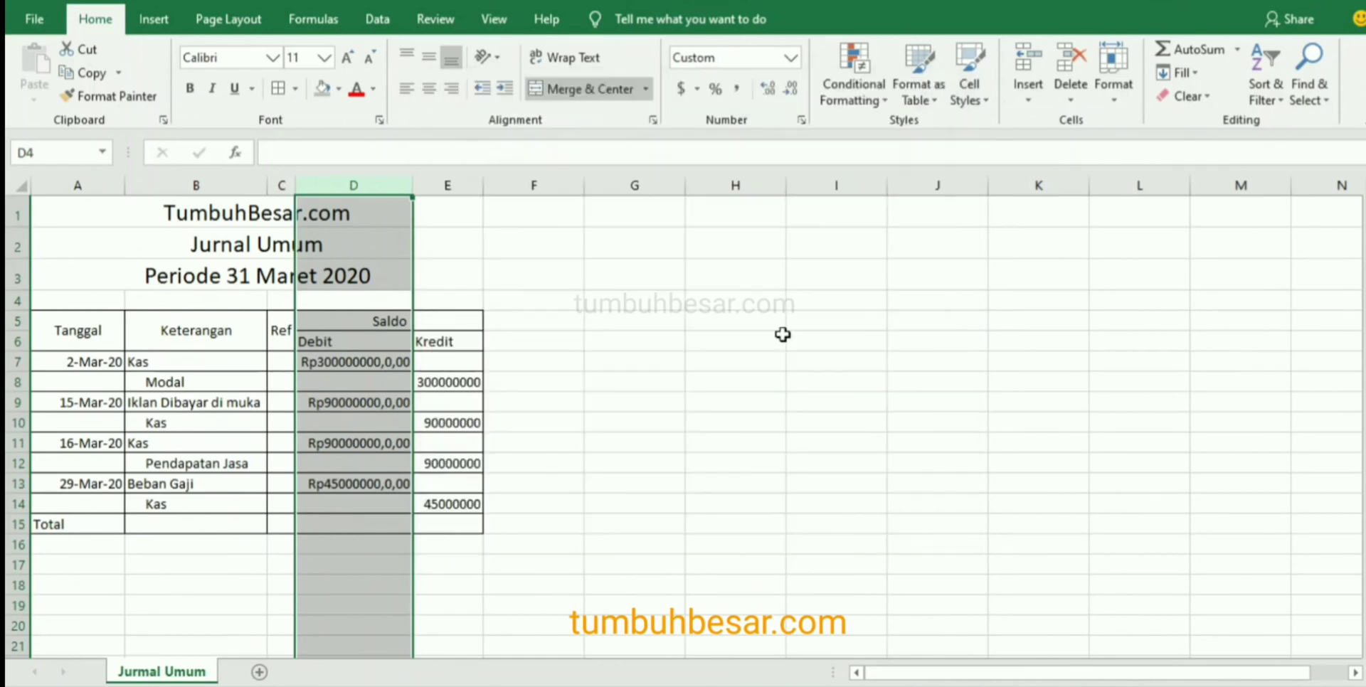
pyautogui.click(802, 121)
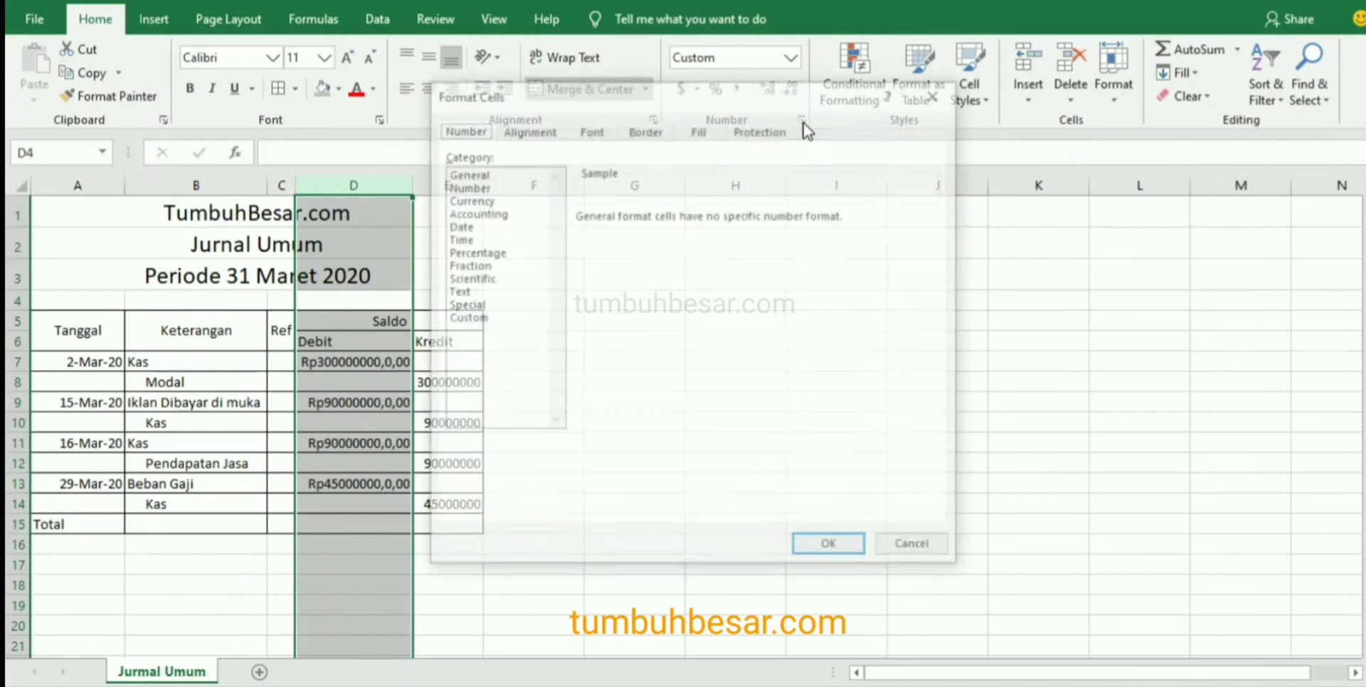
pyautogui.click(484, 319)
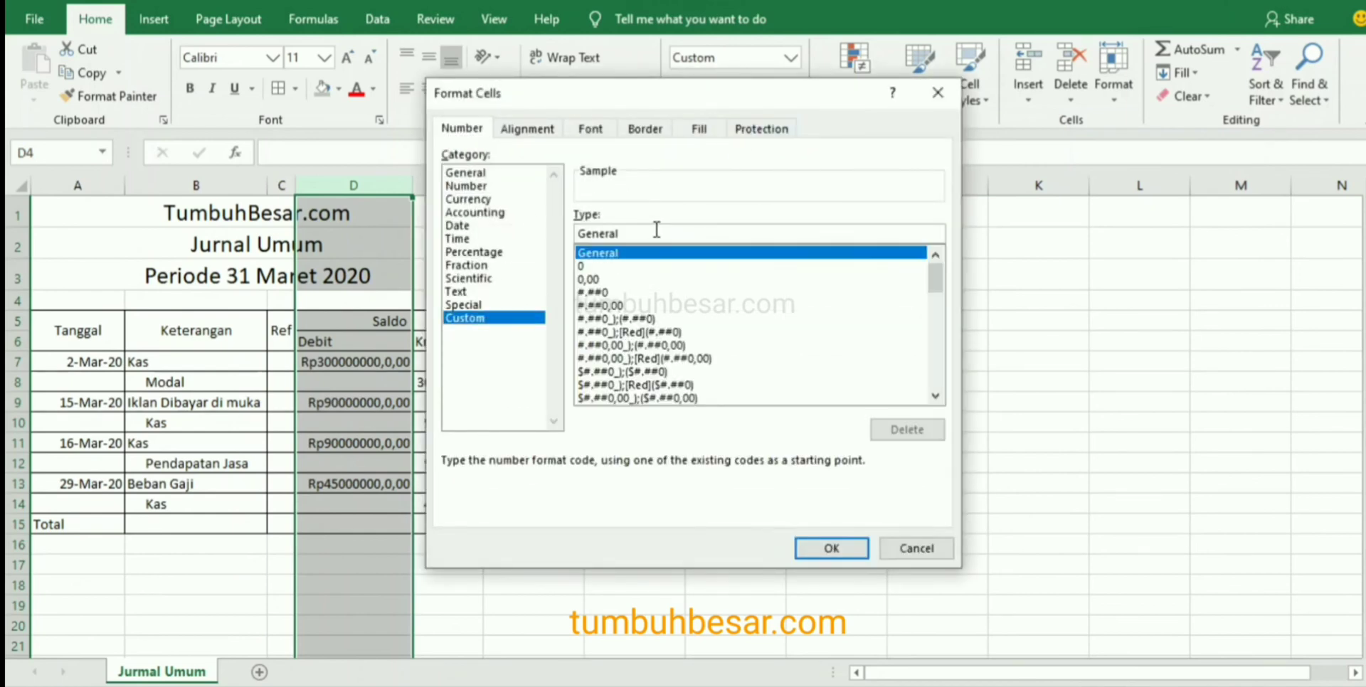
pyautogui.moveTo(656, 229); pyautogui.dragTo(573, 236)
pyautogui.write('R')
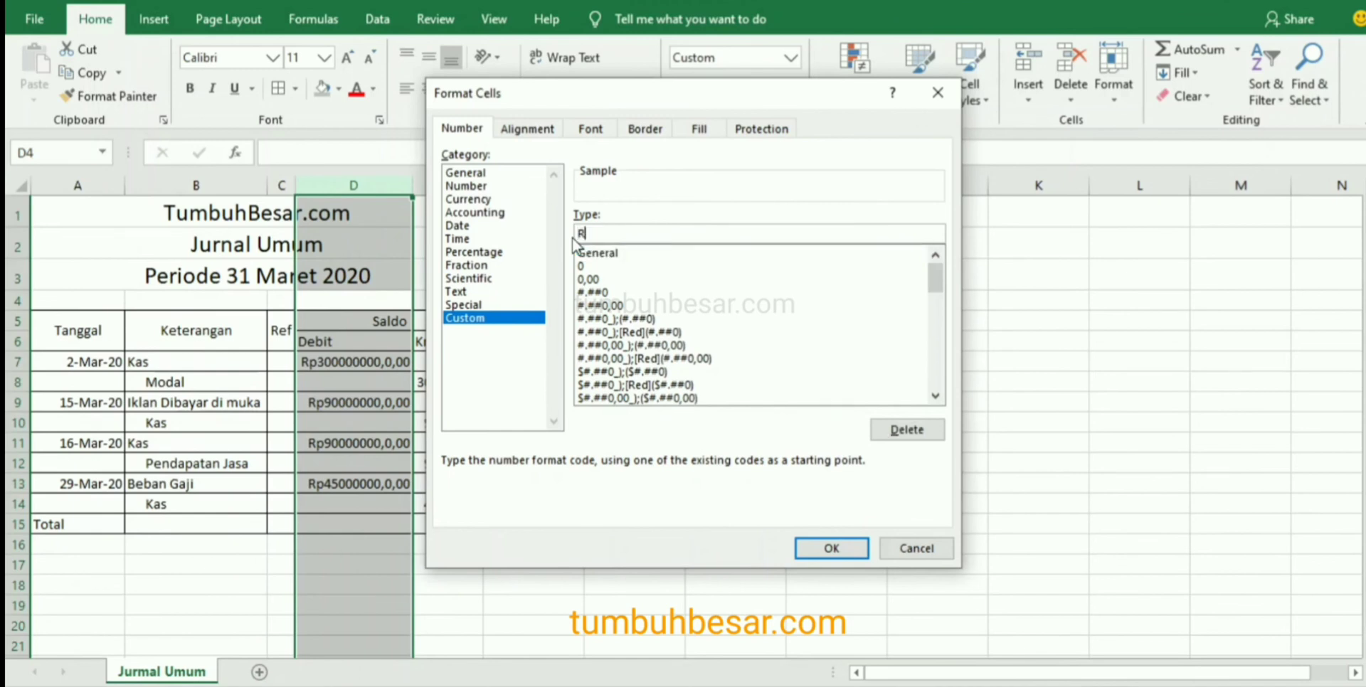
pyautogui.press('BackSpace')
pyautogui.press('BackSpace')
pyautogui.write('"')
pyautogui.click(832, 549)
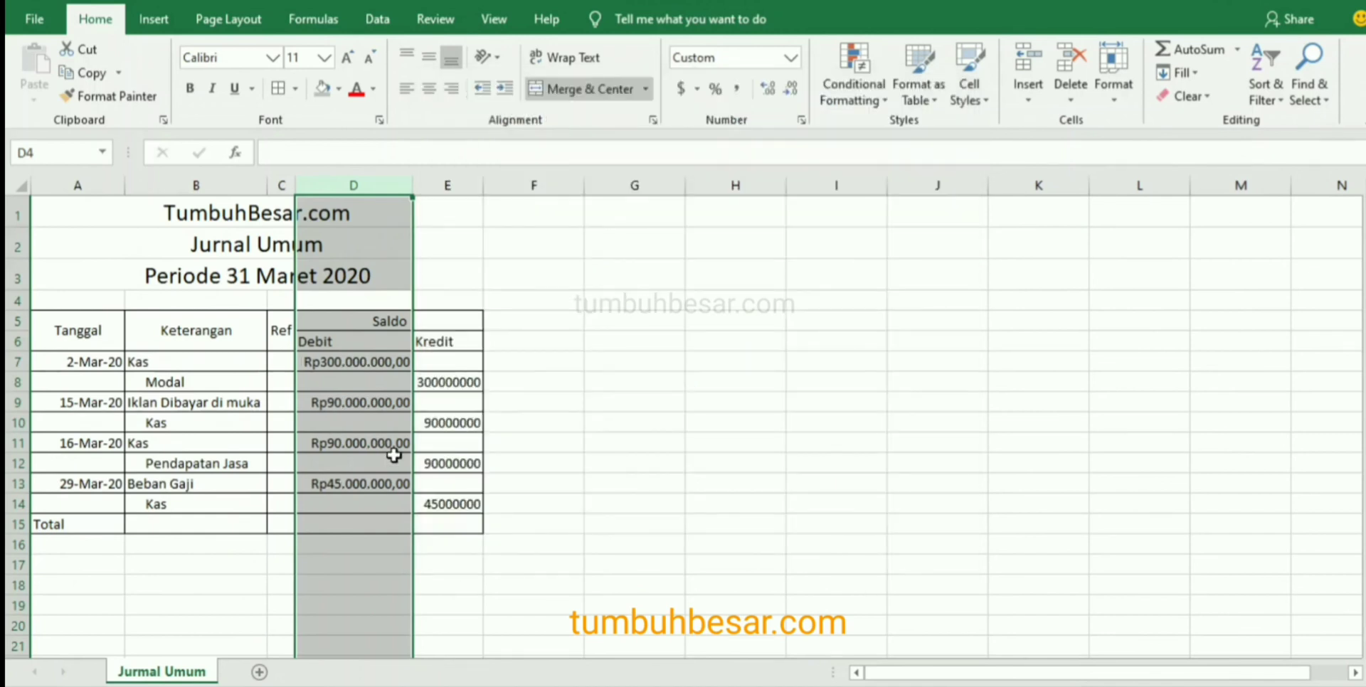
# Copy the Rupiah formatting of D7 to the credit amount in E8 and auto-fit the width of column E.
pyautogui.click(397, 366)
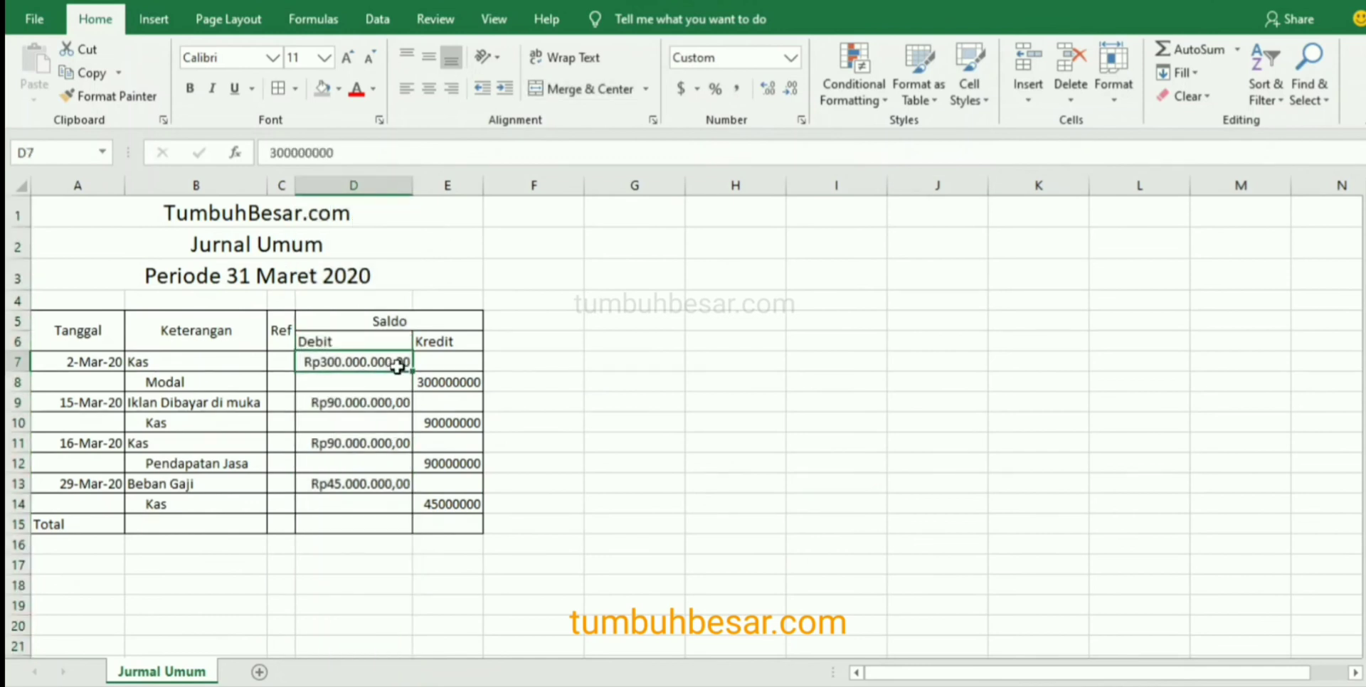
pyautogui.click(114, 95)
pyautogui.click(454, 382)
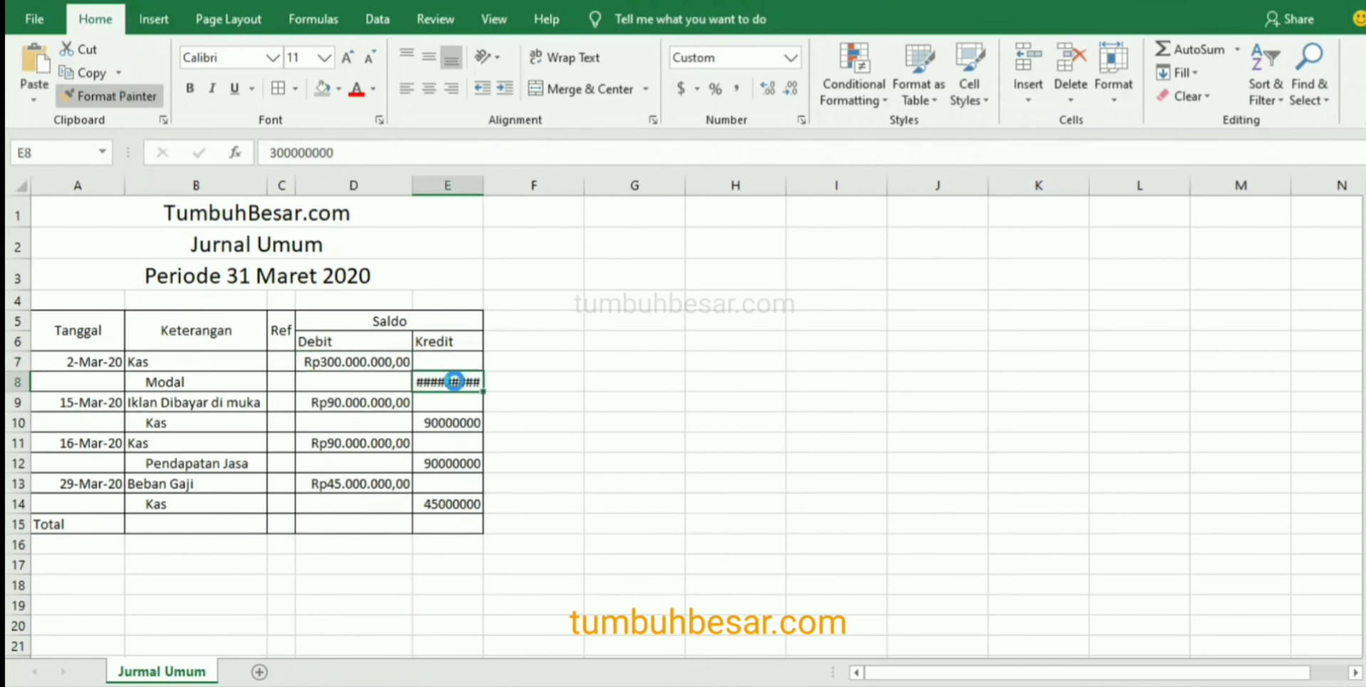
pyautogui.doubleClick(481, 182)
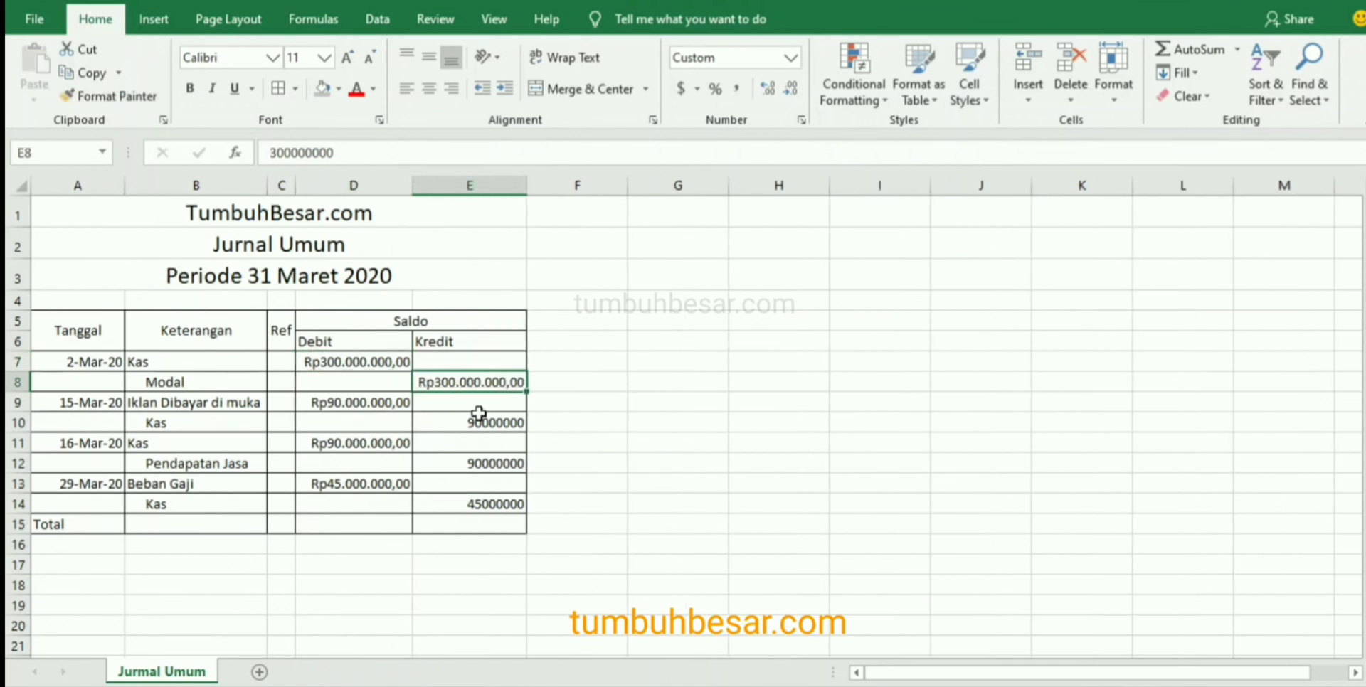
# Copy the Rupiah formatting of D7 to the credit amounts in E10, E12 and E14 with the Format Painter.
pyautogui.click(380, 364)
pyautogui.click(114, 95)
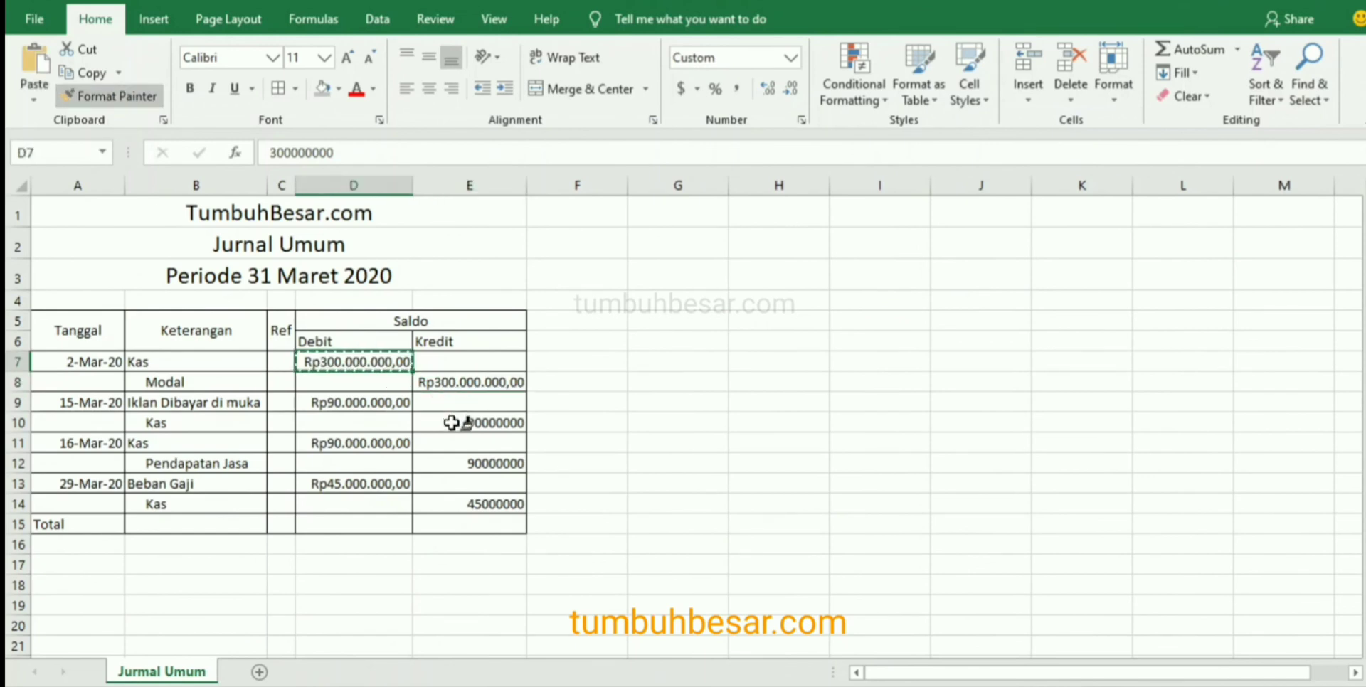
pyautogui.click(452, 423)
pyautogui.click(114, 95)
pyautogui.click(484, 464)
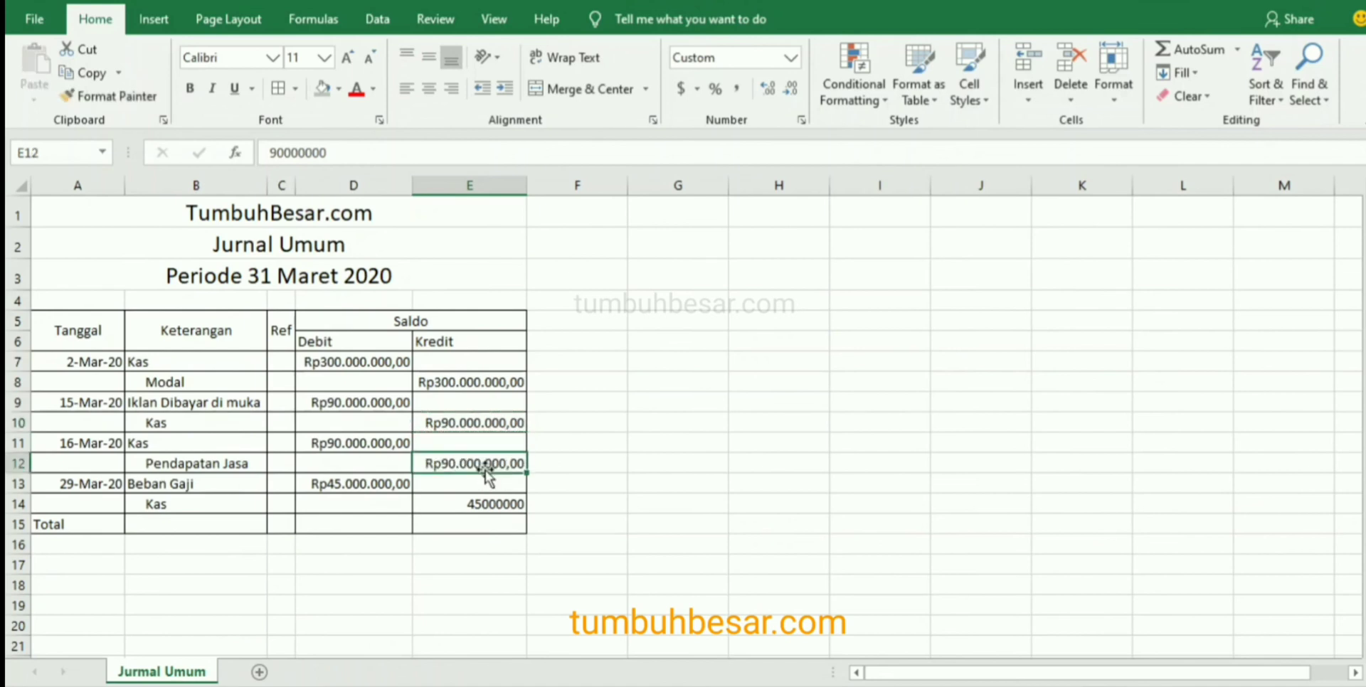
pyautogui.click(130, 95)
pyautogui.click(477, 509)
pyautogui.click(599, 510)
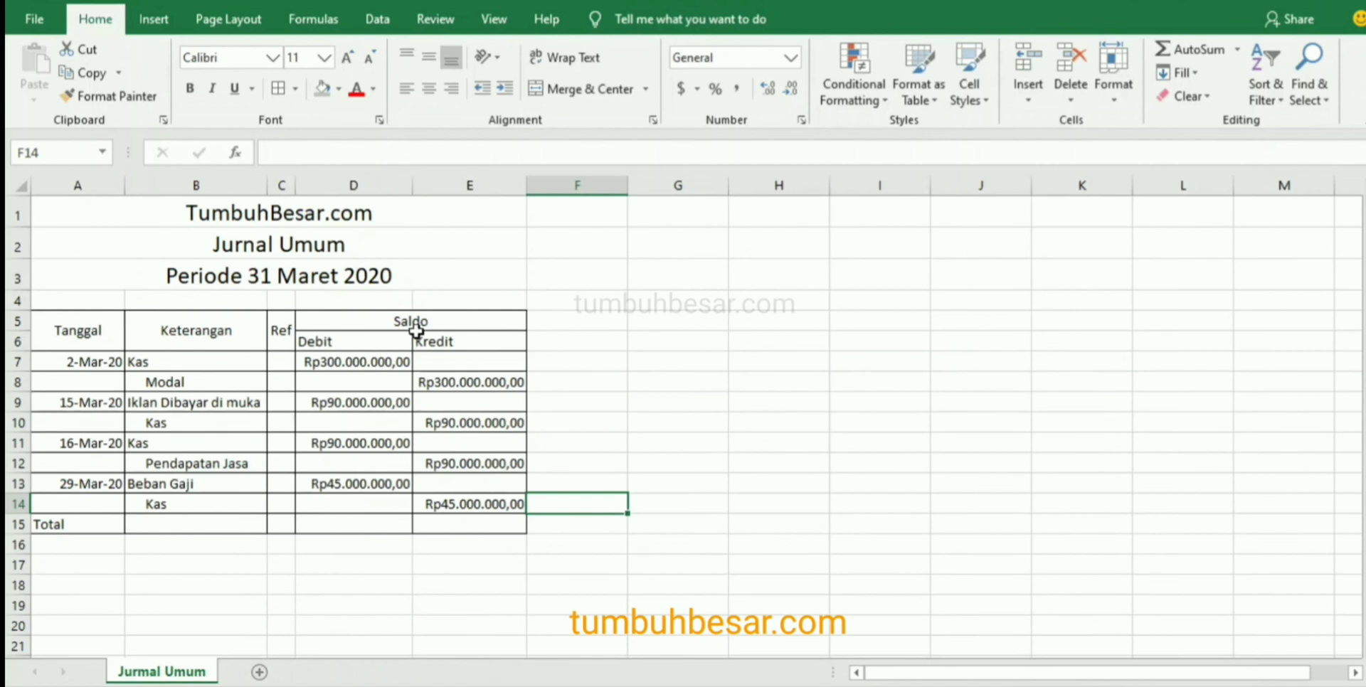
# Make the table headings in A5:E6 bold and centre them horizontally and vertically.
pyautogui.moveTo(75, 326); pyautogui.dragTo(456, 333)
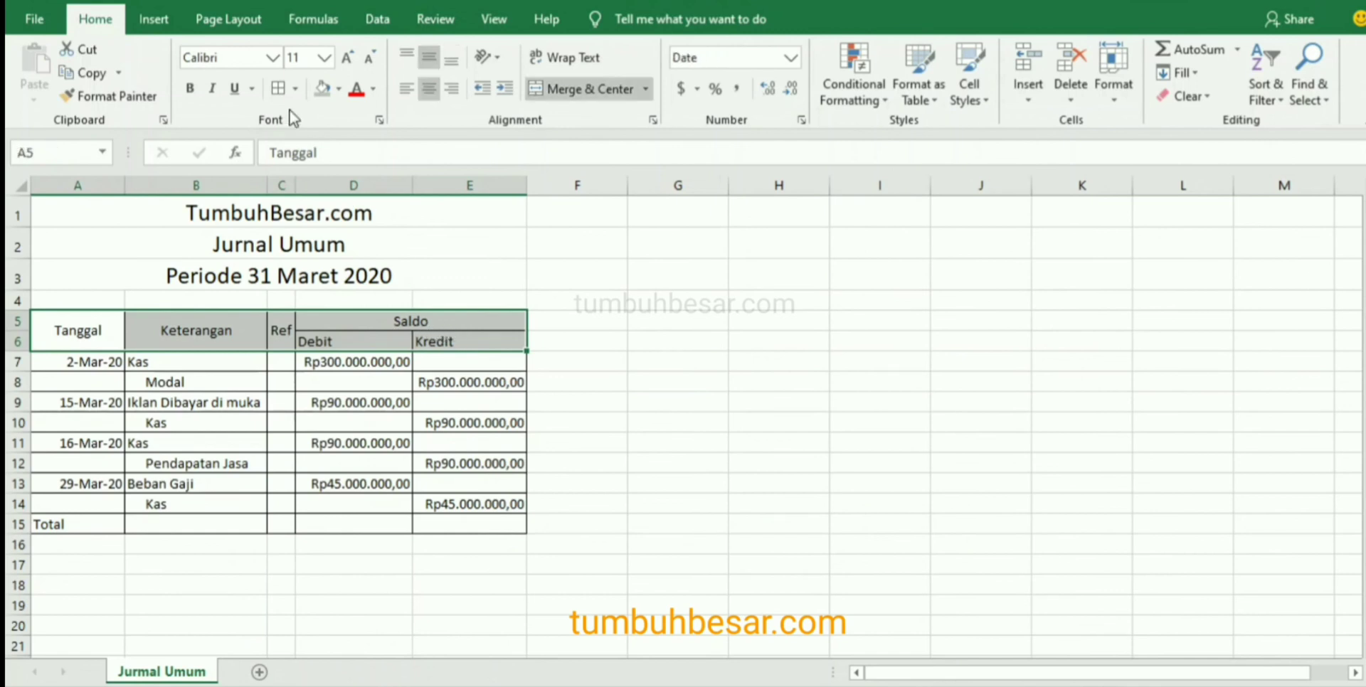
pyautogui.click(190, 90)
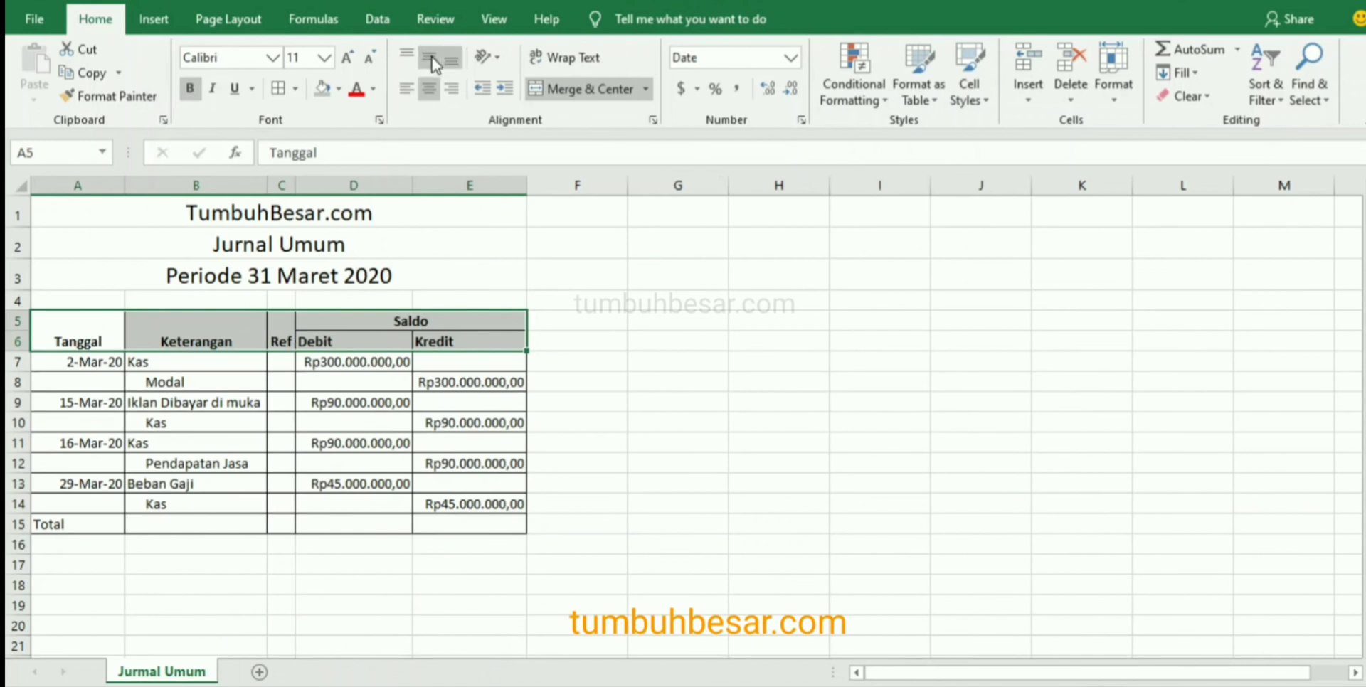
pyautogui.click(431, 87)
pyautogui.click(430, 88)
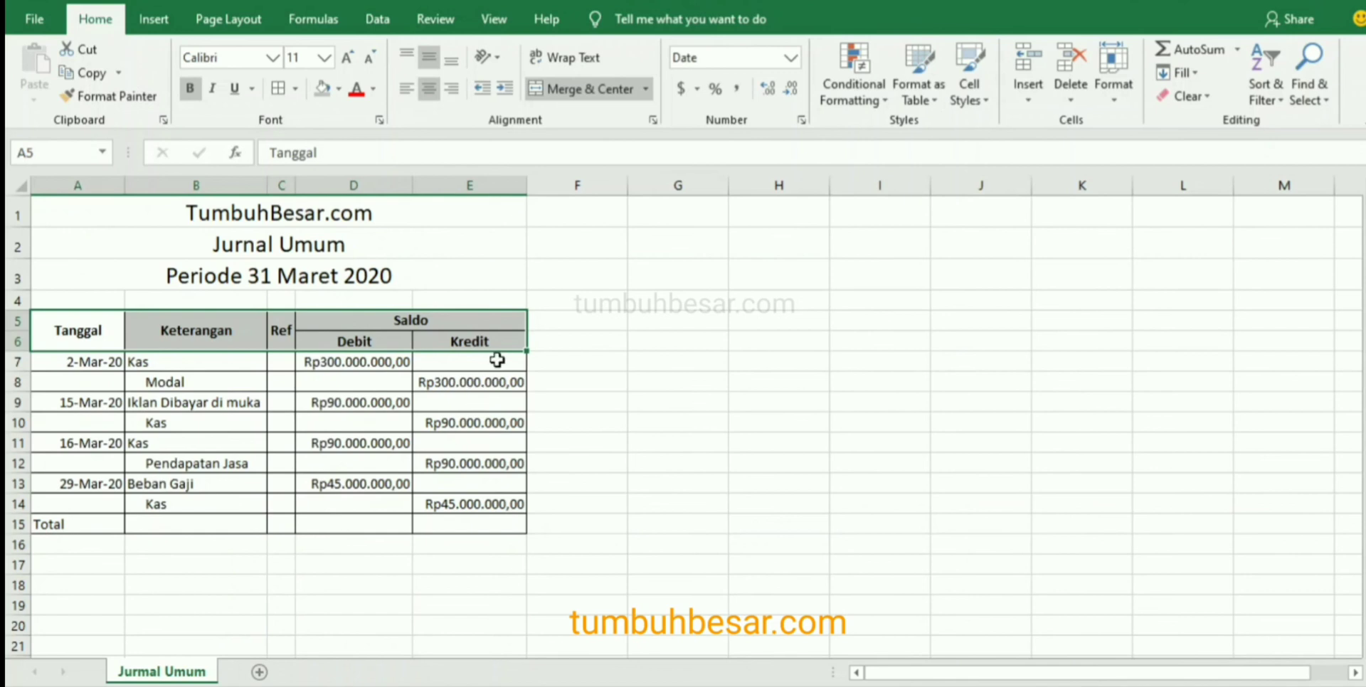
# Fill the table heading cells A5:E6 with a grey theme colour.
pyautogui.click(339, 91)
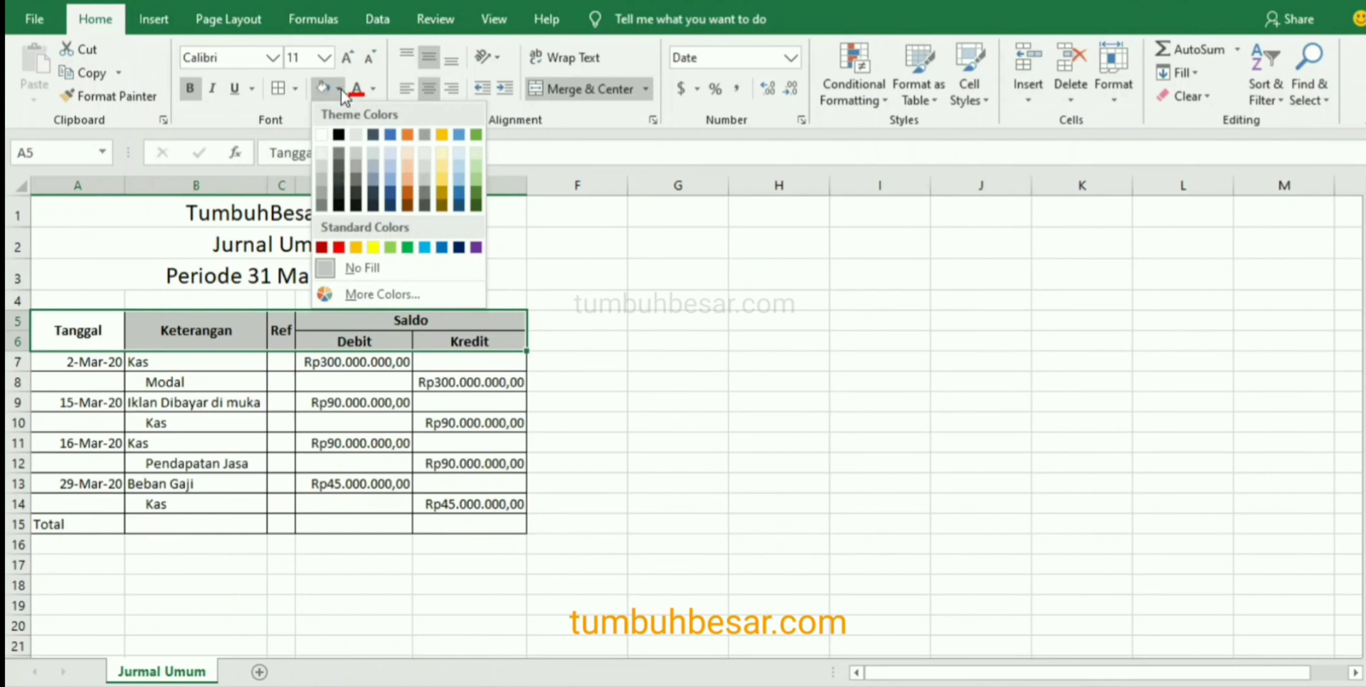
pyautogui.click(323, 183)
pyautogui.click(491, 456)
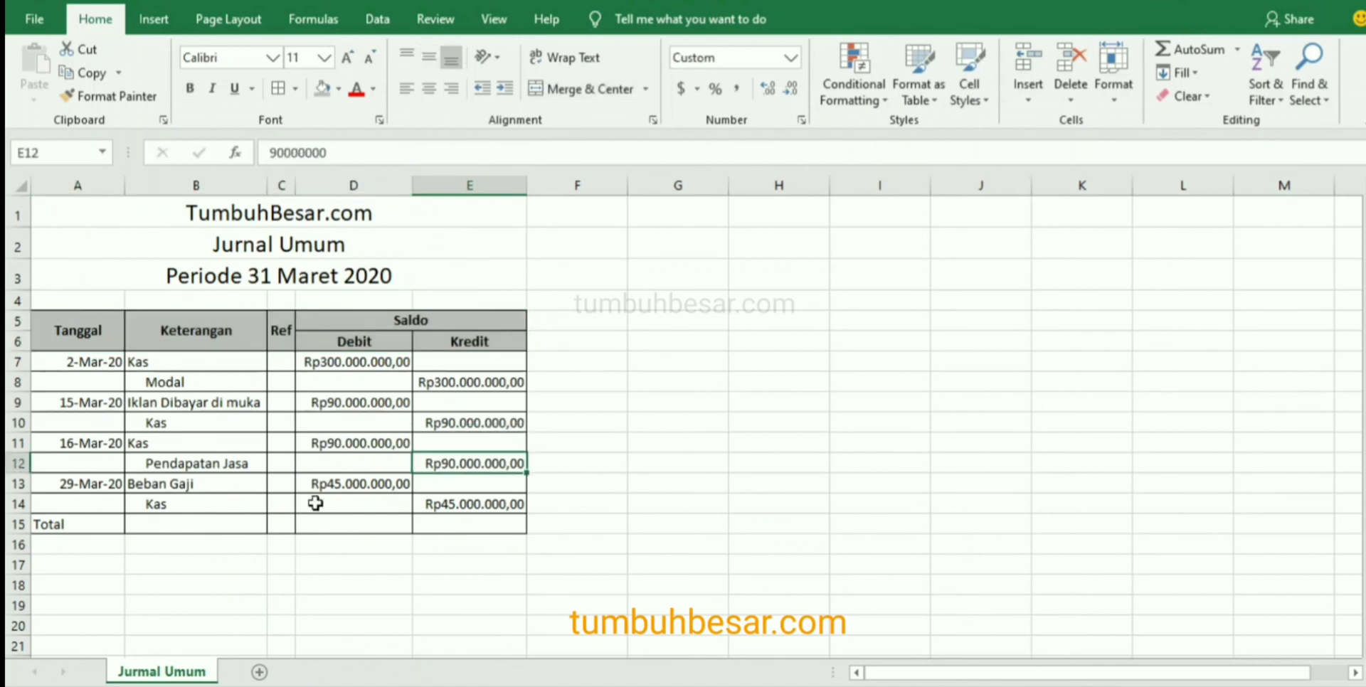
# Merge and centre the Total label across A15:C15, and make it bold with the same grey fill.
pyautogui.moveTo(96, 528); pyautogui.dragTo(283, 525)
pyautogui.click(613, 87)
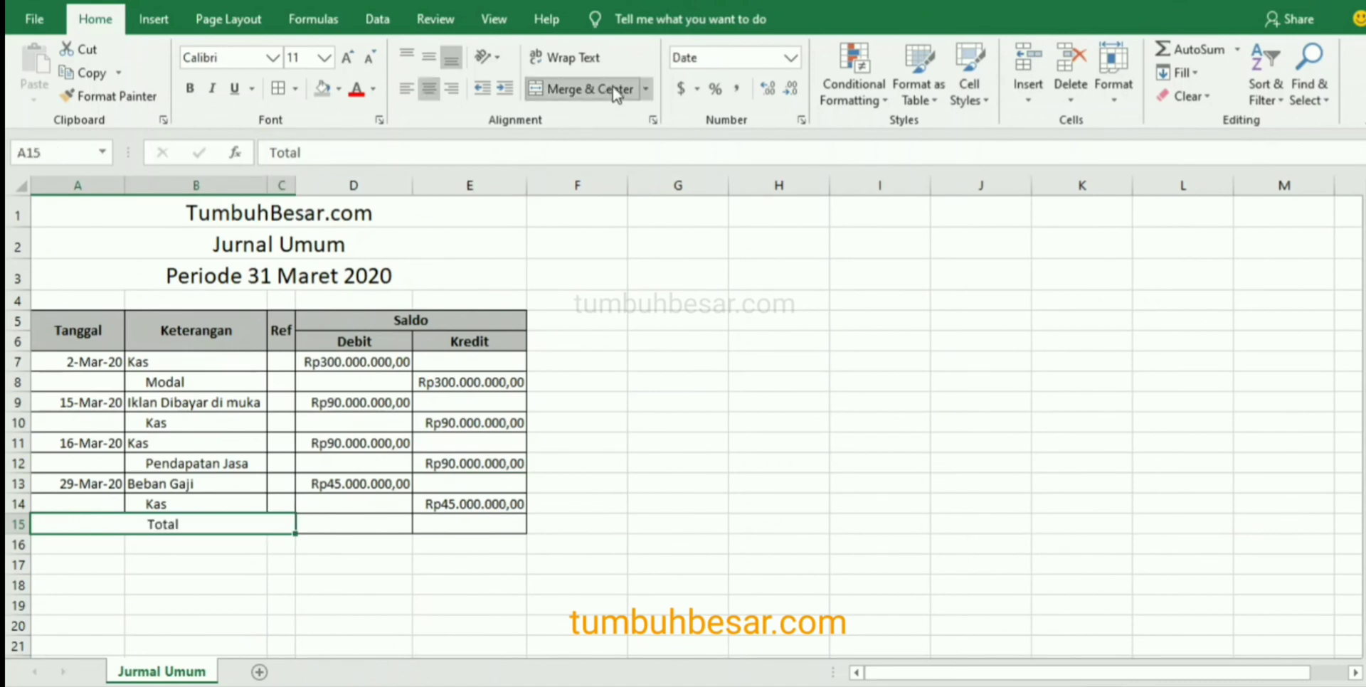
pyautogui.click(190, 88)
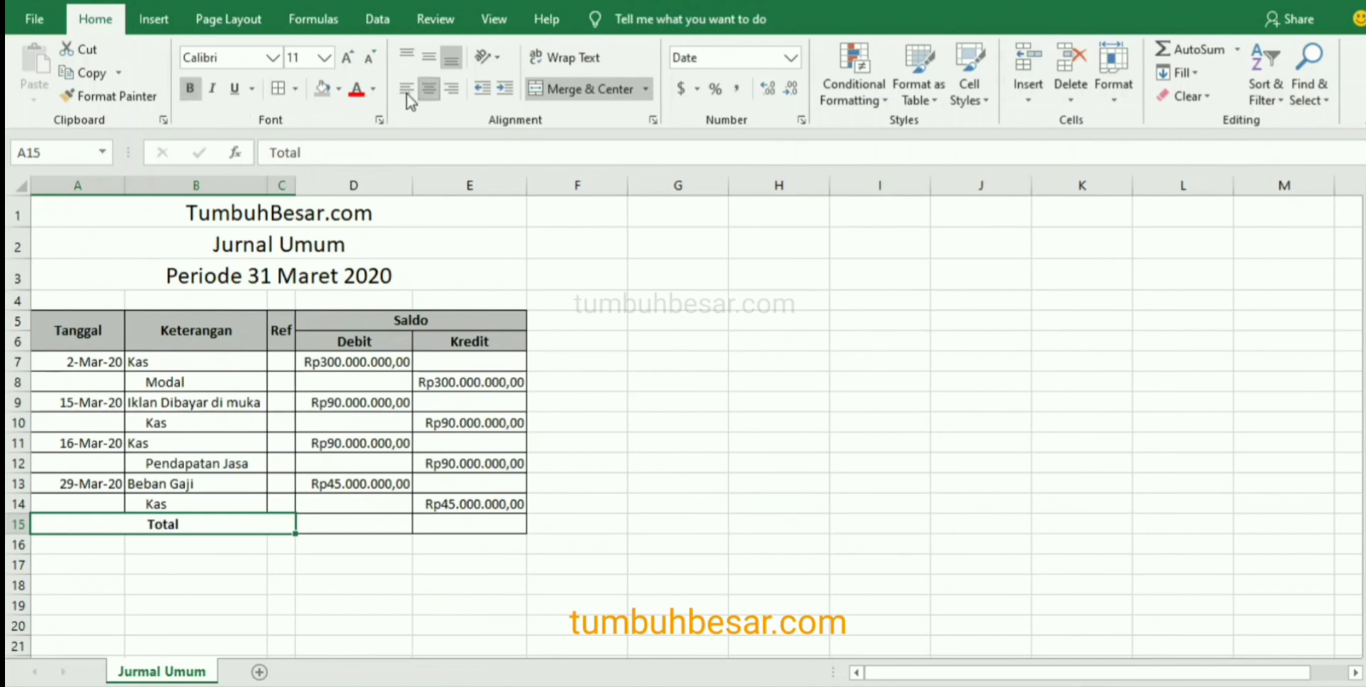
pyautogui.click(320, 91)
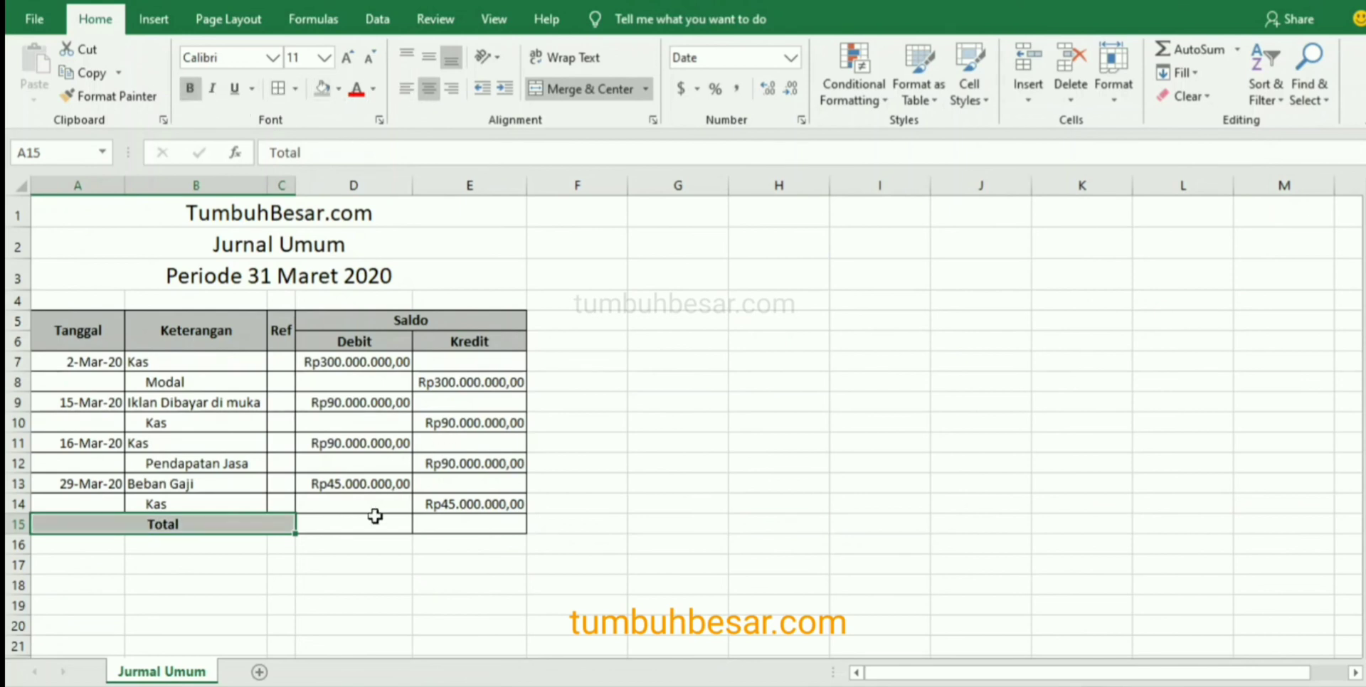
pyautogui.click(353, 526)
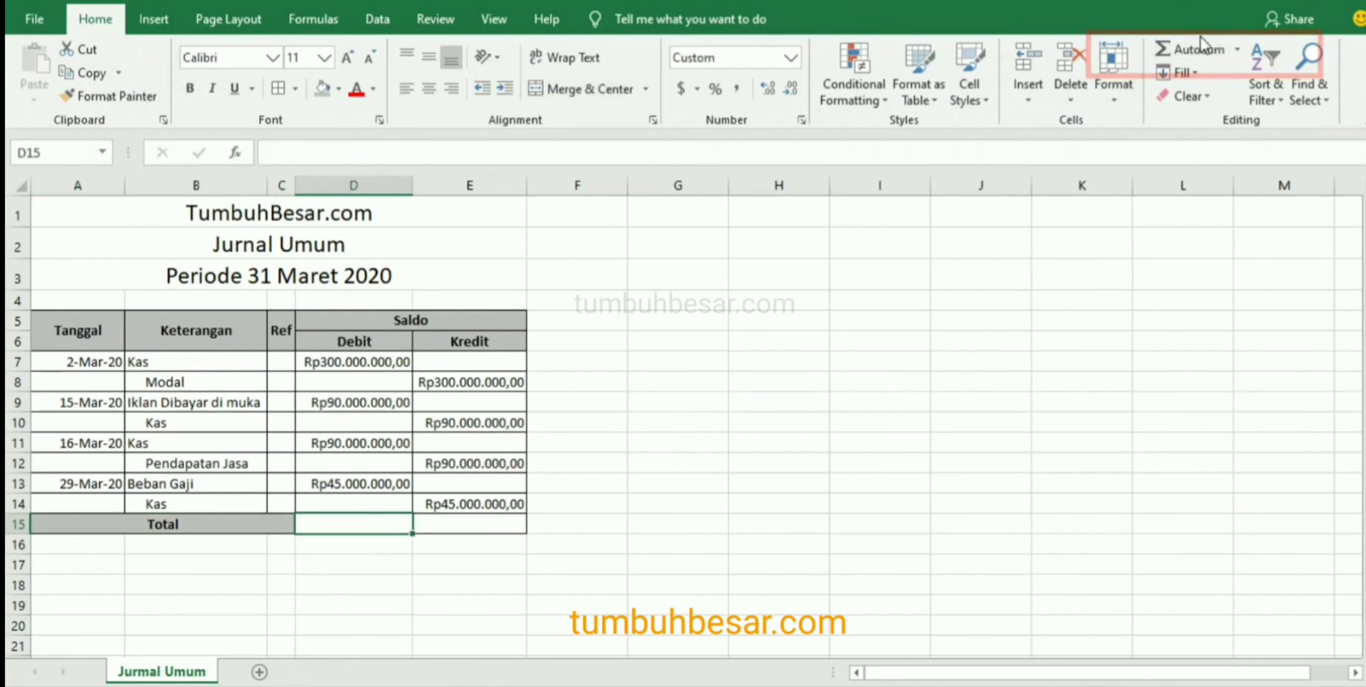
pyautogui.click(350, 364)
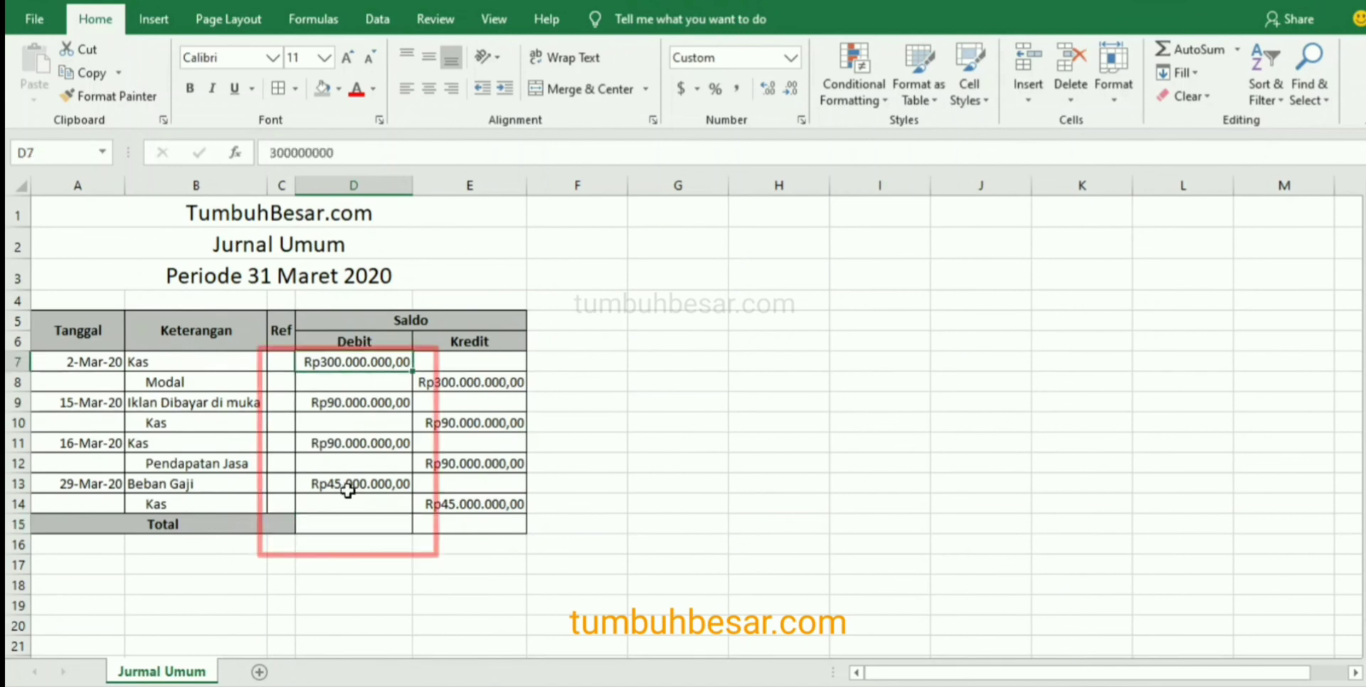
pyautogui.click(348, 490)
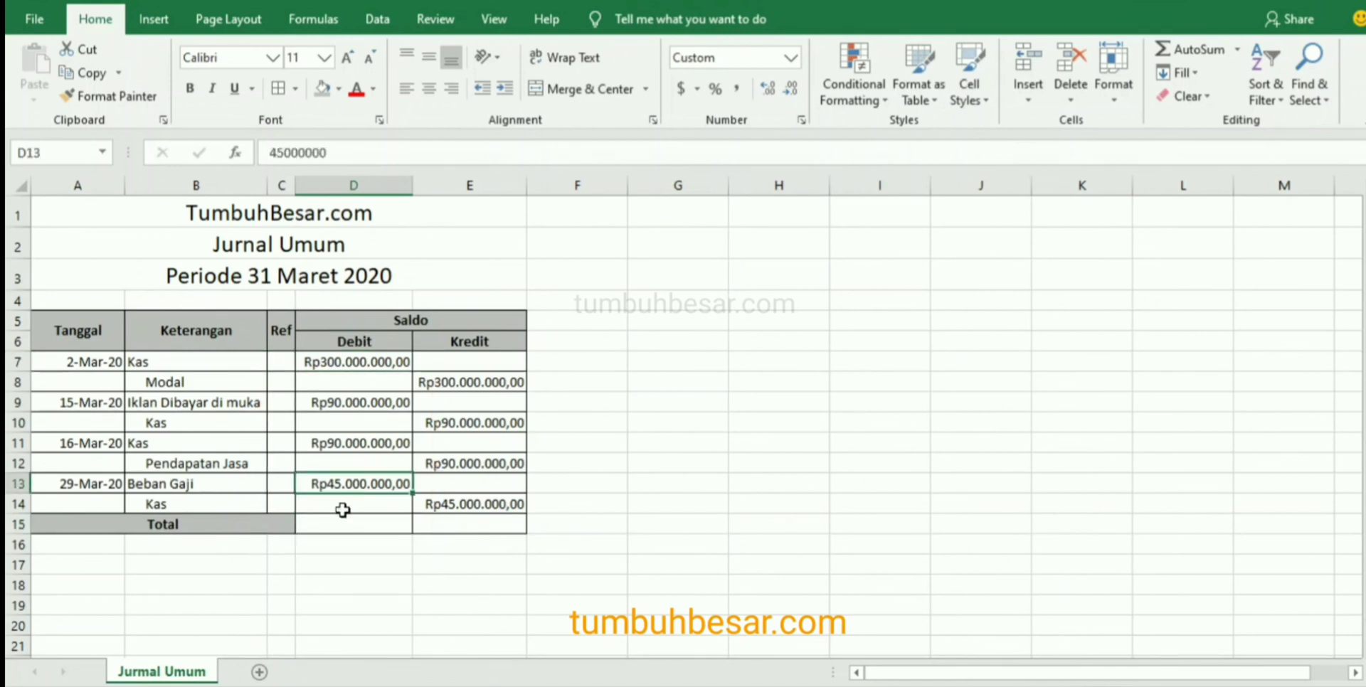
pyautogui.click(343, 519)
pyautogui.moveTo(347, 505)
pyautogui.mouseDown()
pyautogui.moveTo(946, 229)
pyautogui.moveTo(1205, 45)
pyautogui.moveTo(369, 586)
pyautogui.moveTo(351, 532)
pyautogui.mouseUp()
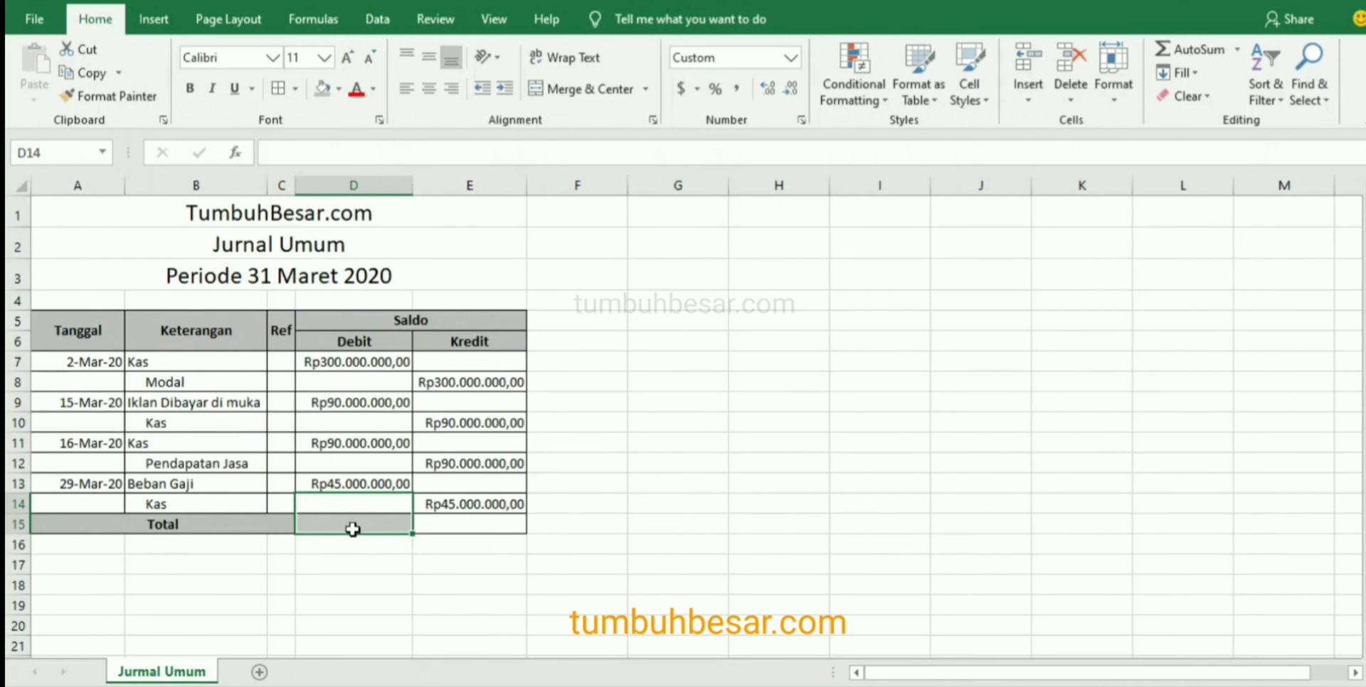
# Insert an AutoSum formula in the debit total cell D15 over the range D7:D15.
pyautogui.click(351, 527)
pyautogui.click(1239, 50)
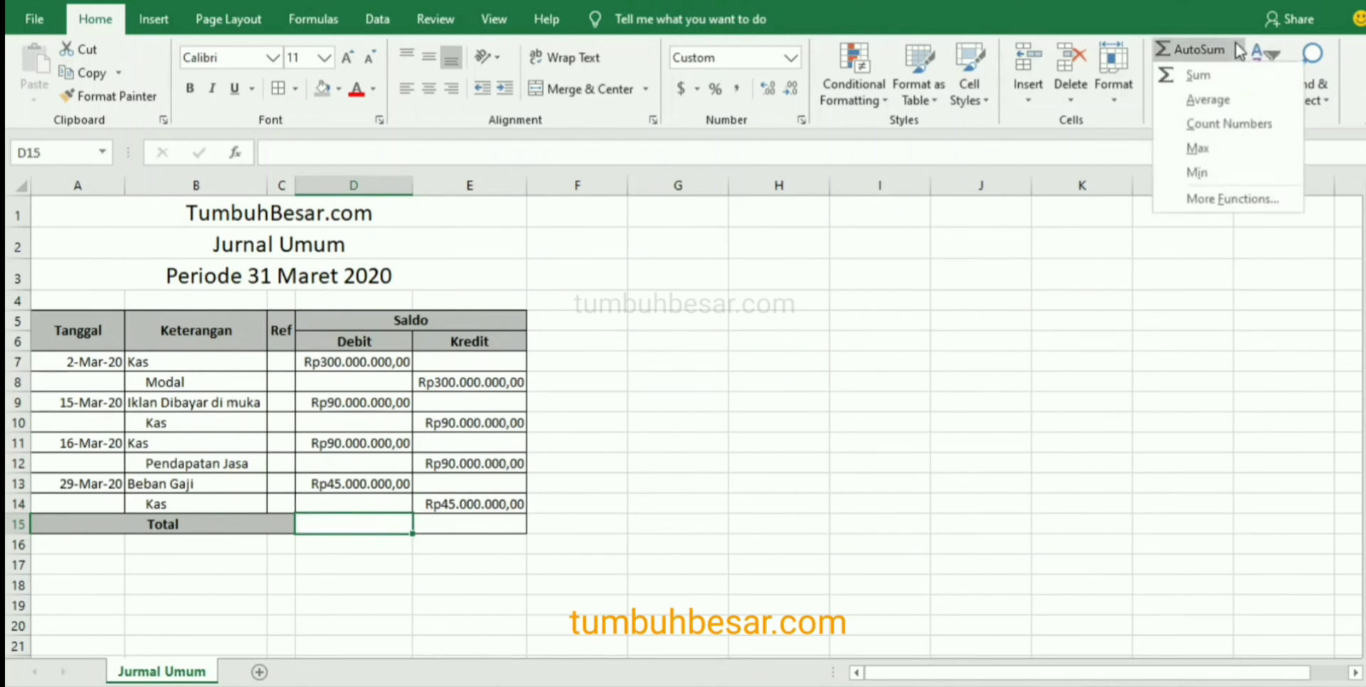
pyautogui.click(1206, 77)
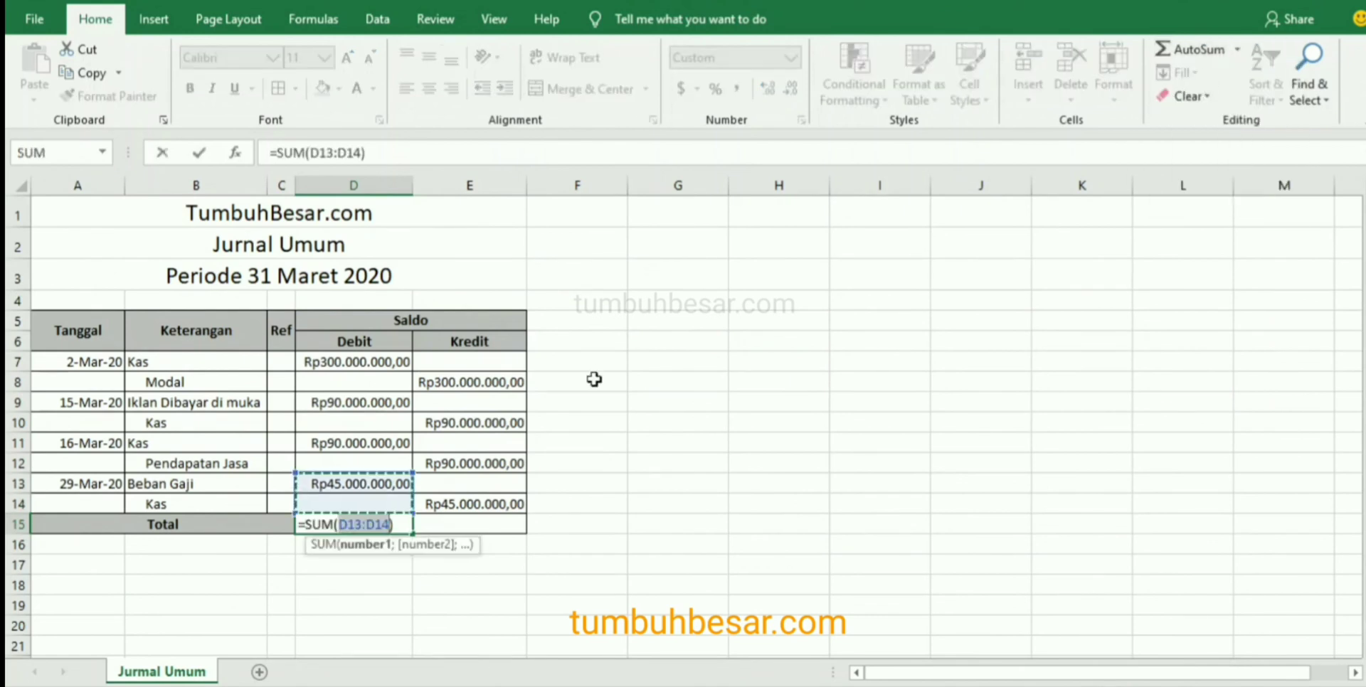
pyautogui.click(381, 364)
pyautogui.moveTo(381, 363); pyautogui.dragTo(364, 523)
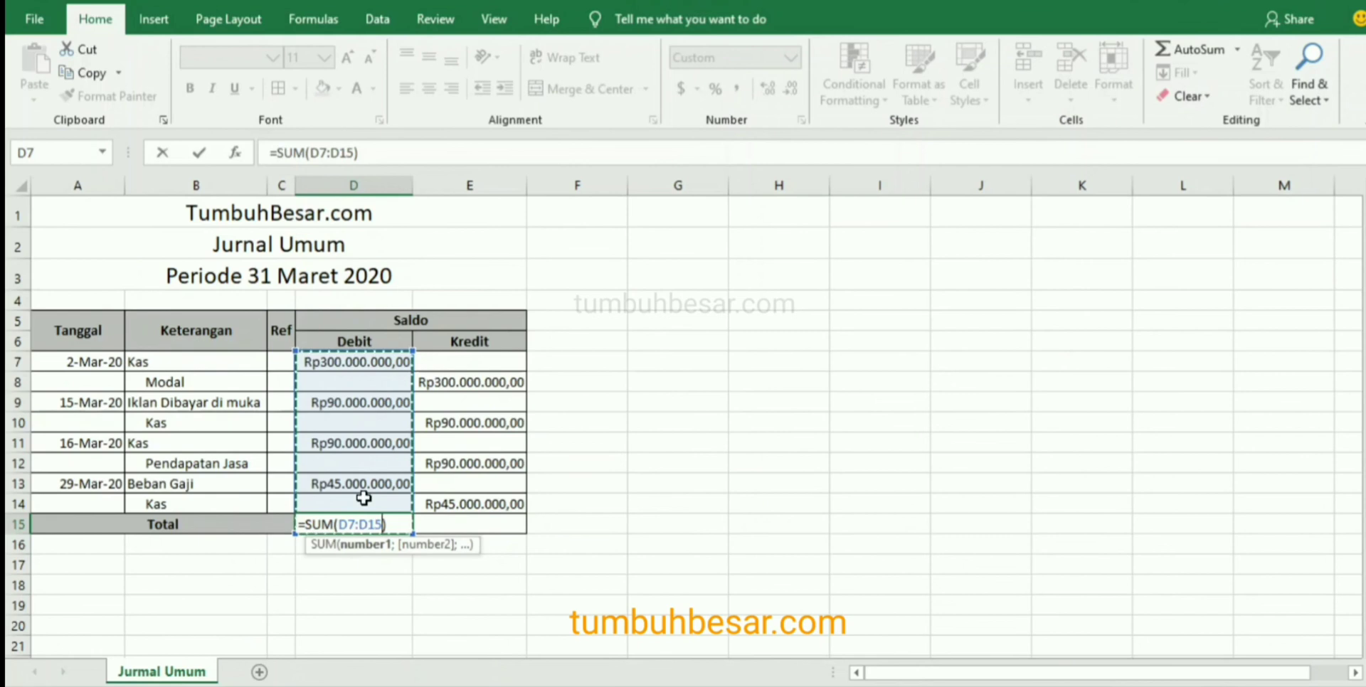
pyautogui.click(378, 352)
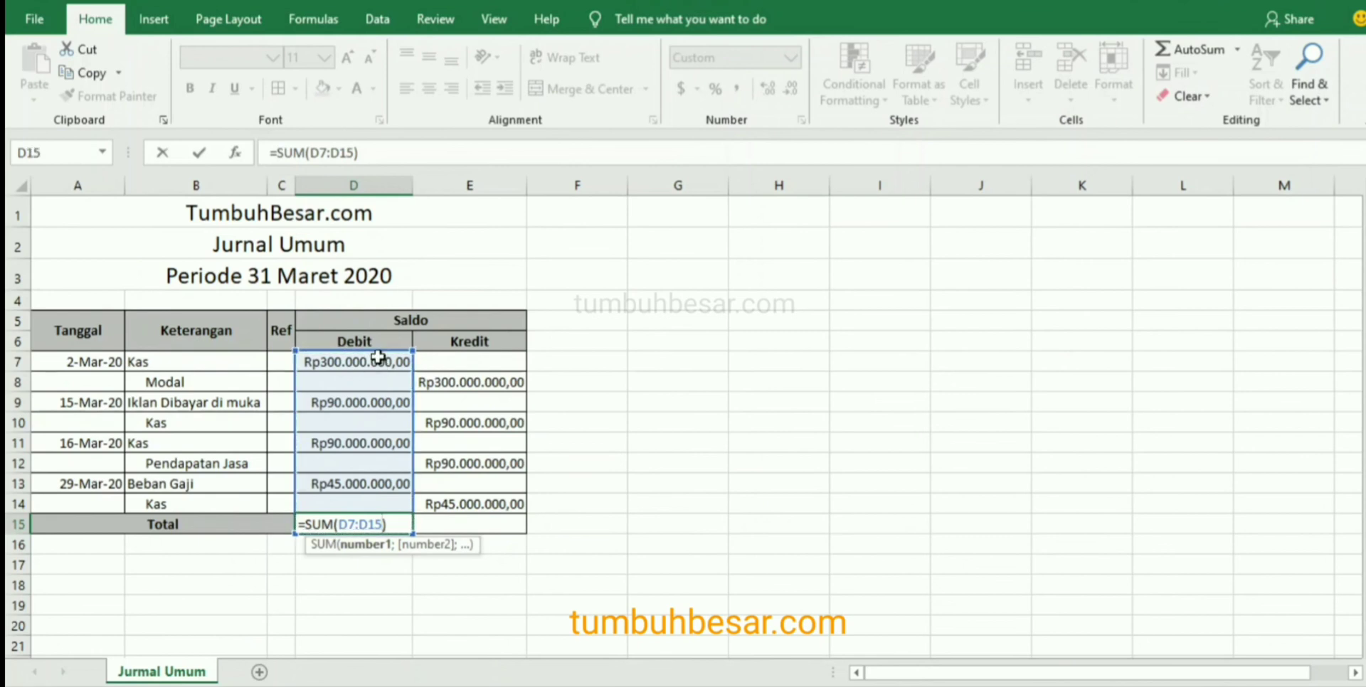
pyautogui.click(381, 361)
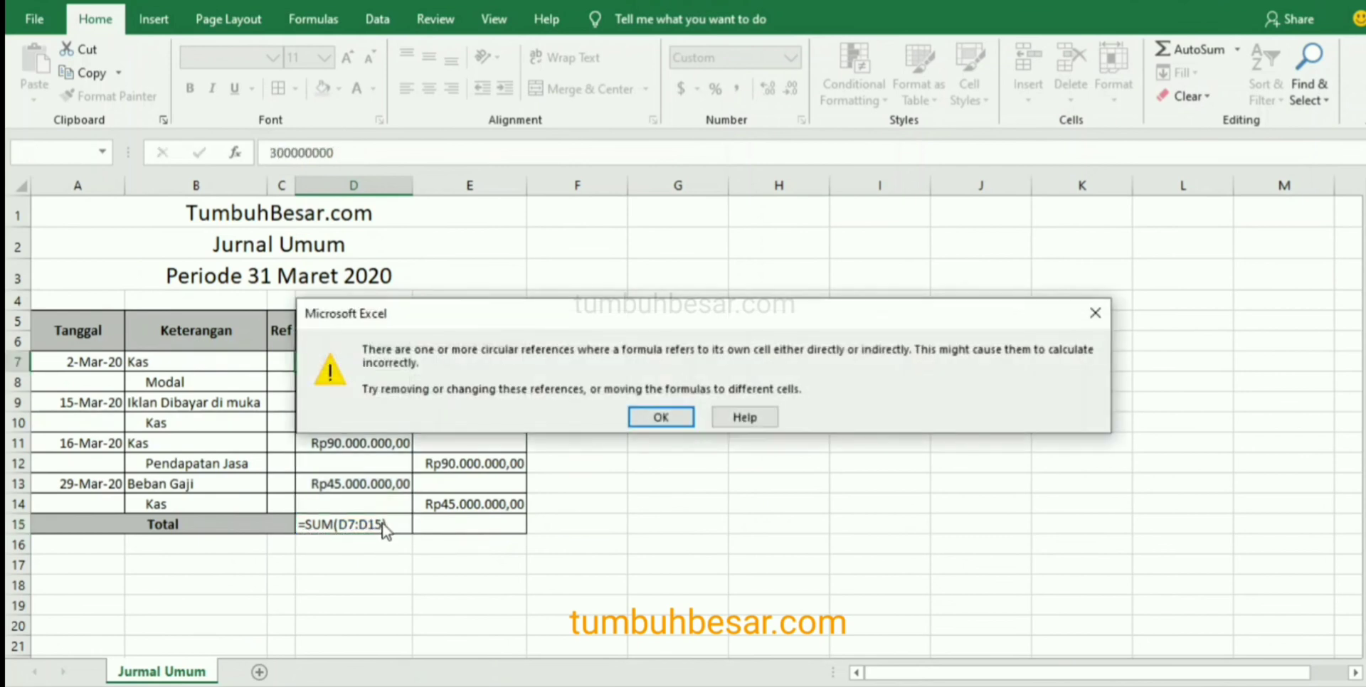
pyautogui.press('Return')
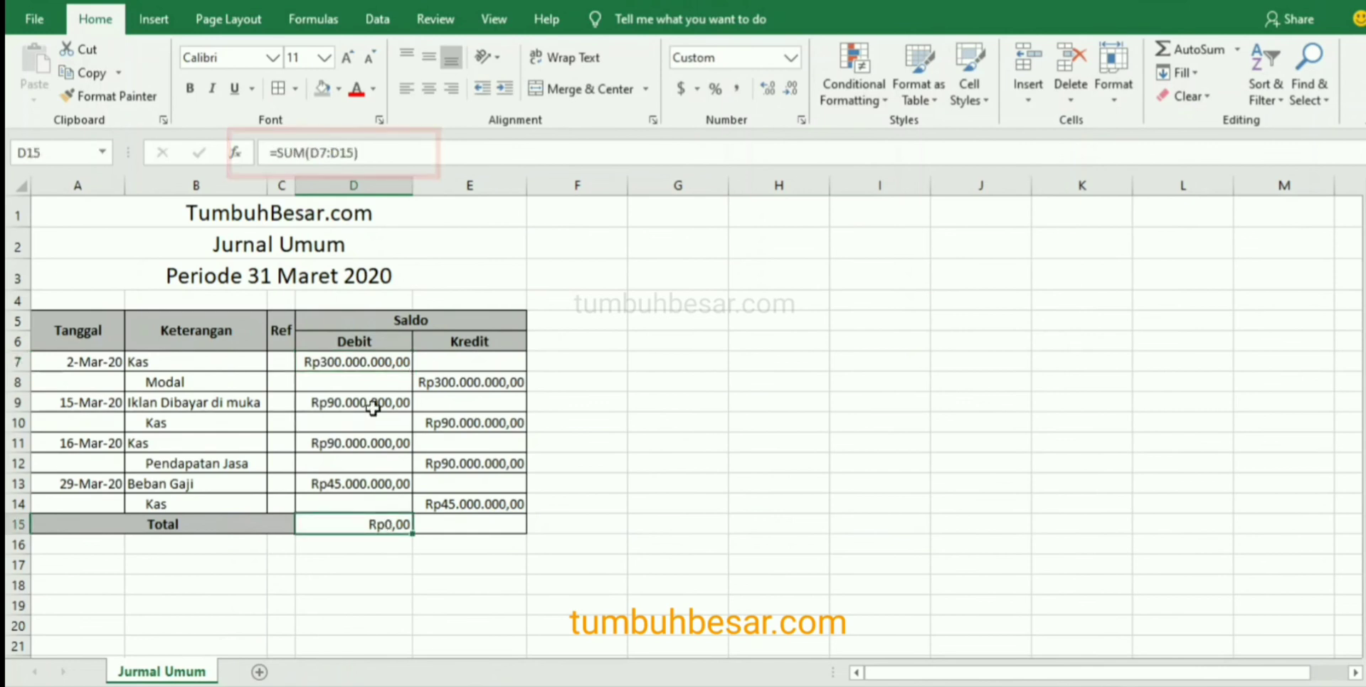
# Correct the debit total formula in D15 to =SUM(D7:D14) so that it excludes its own cell.
pyautogui.click(354, 152)
pyautogui.press('BackSpace')
pyautogui.write('4')
pyautogui.press('Return')
pyautogui.press('Up')
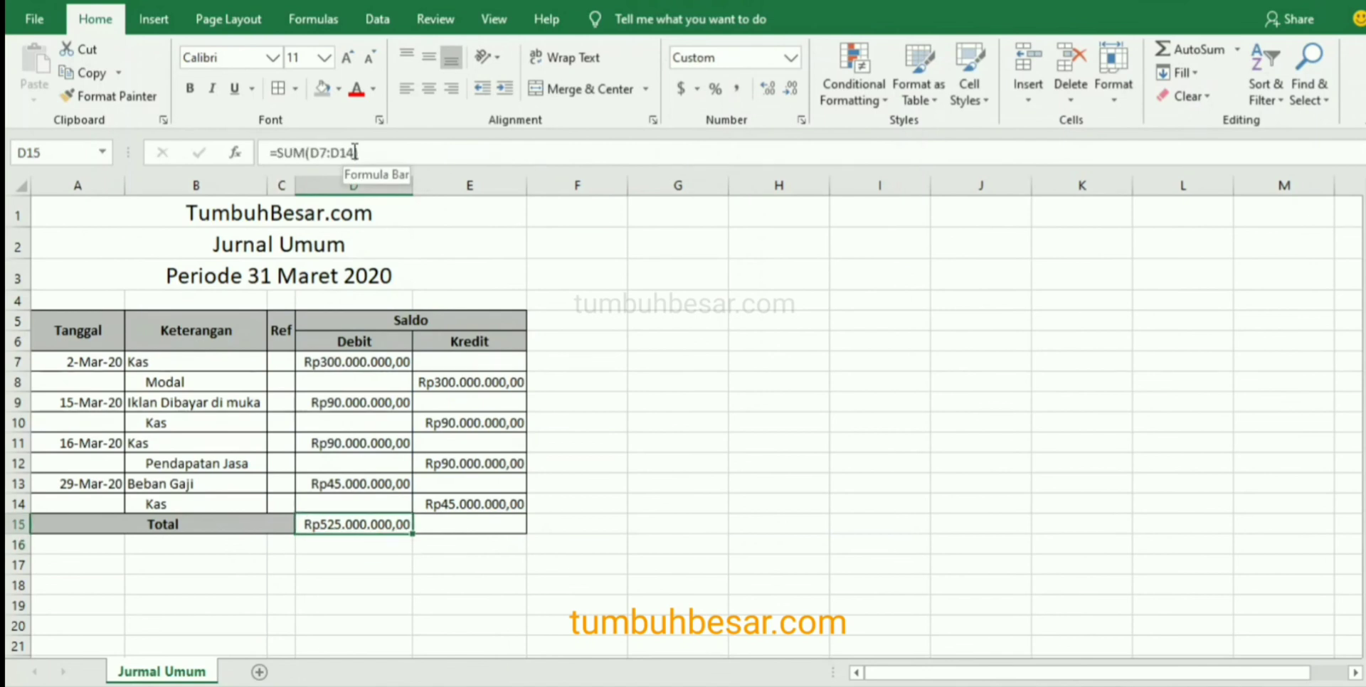
# Fill the debit total formula from D15 across to the credit total cell E15.
pyautogui.press('Right')
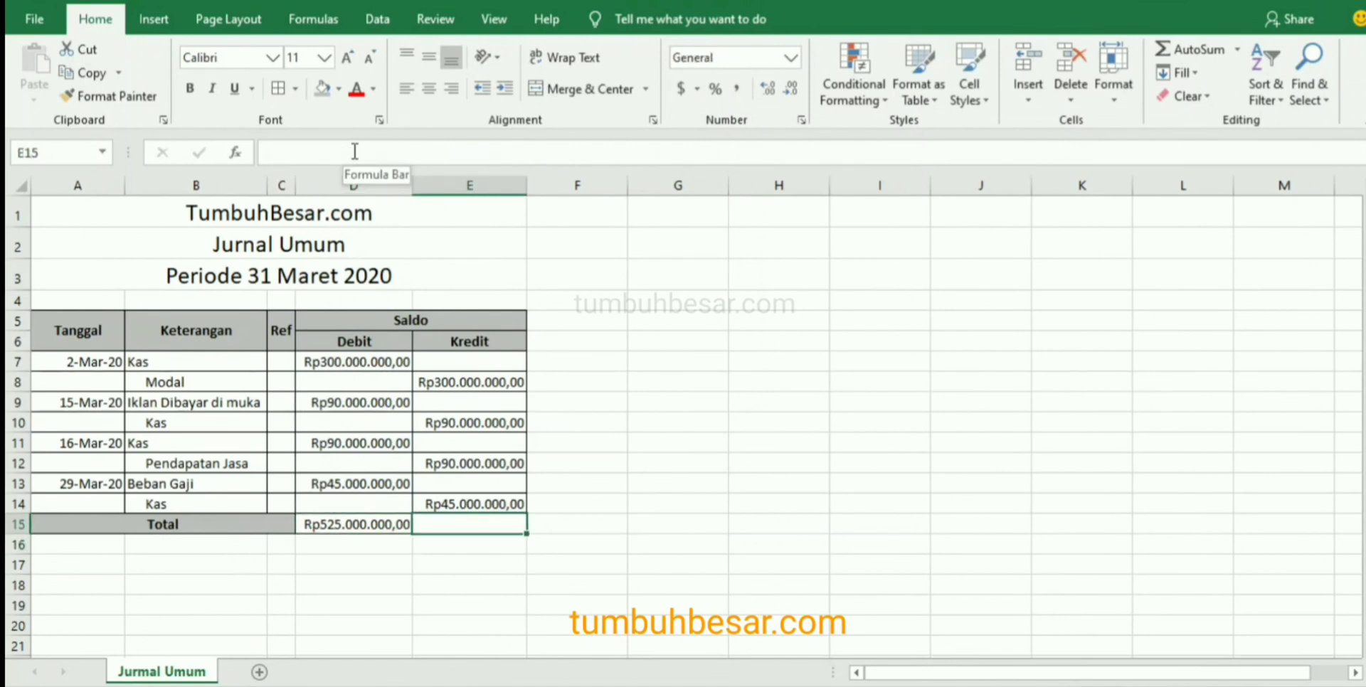
pyautogui.click(375, 528)
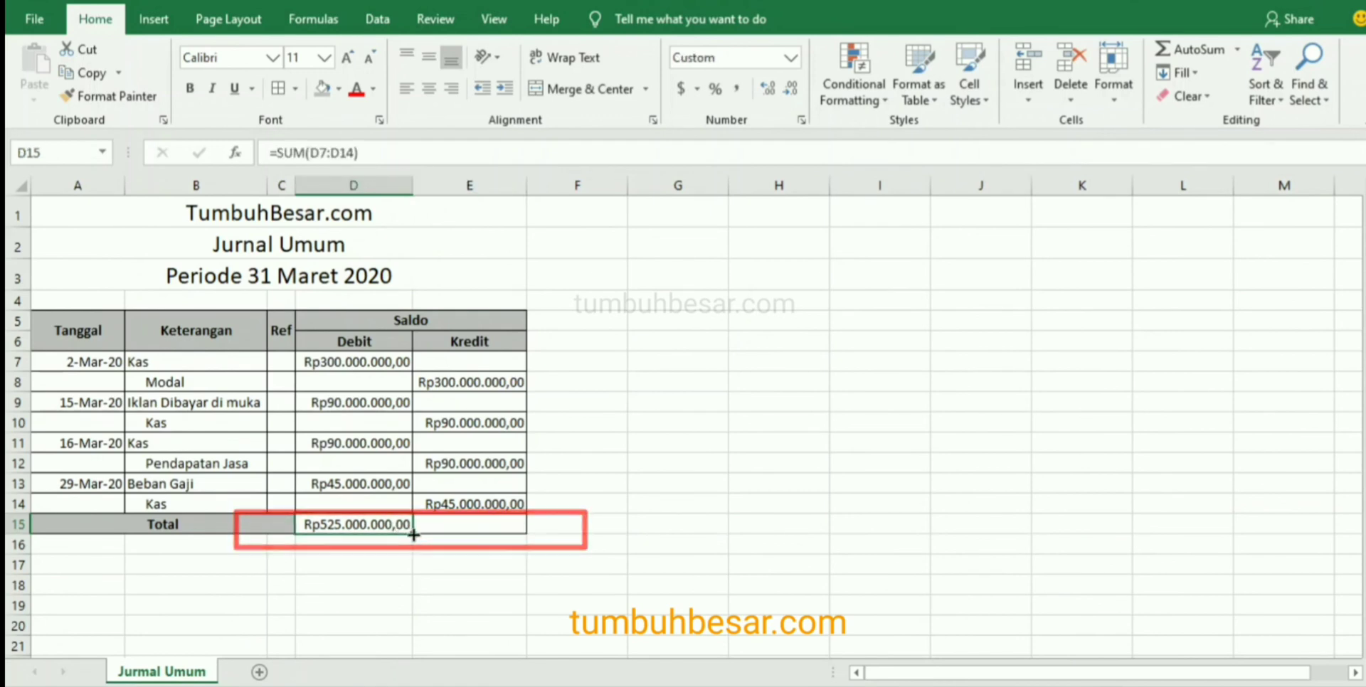
pyautogui.moveTo(414, 535); pyautogui.dragTo(481, 525)
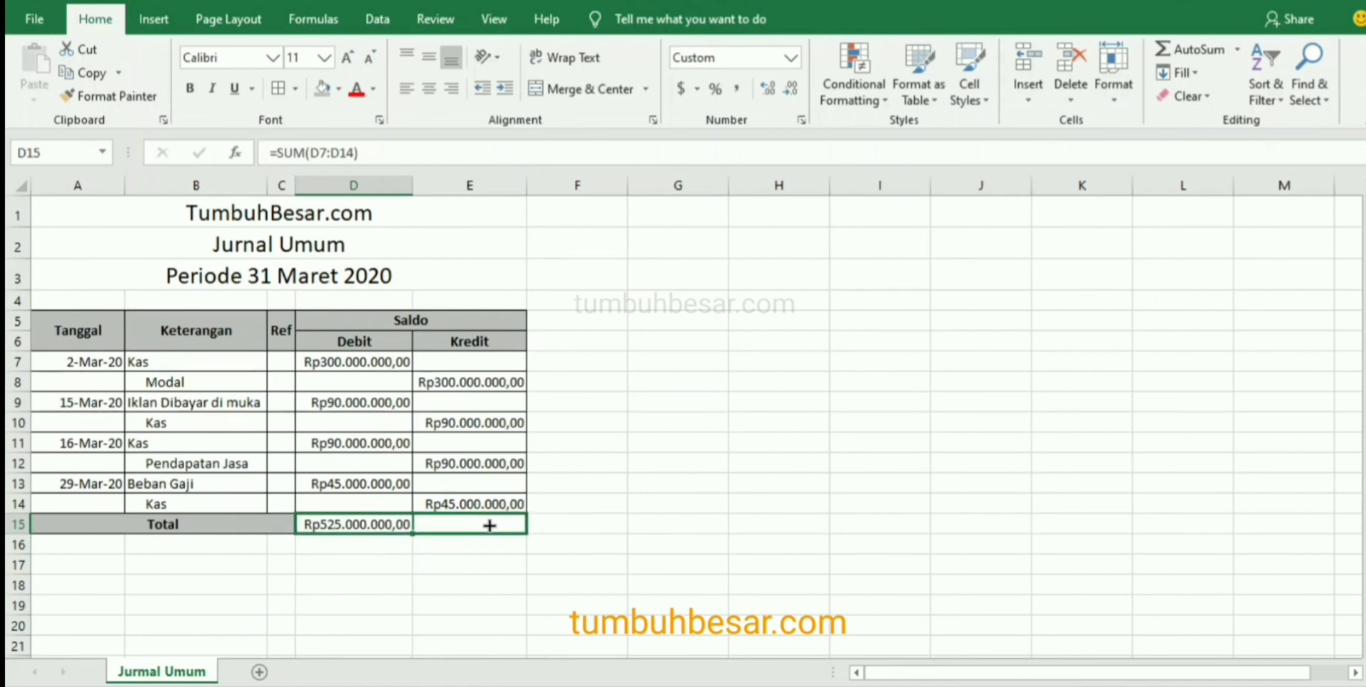
pyautogui.moveTo(490, 526); pyautogui.dragTo(488, 524)
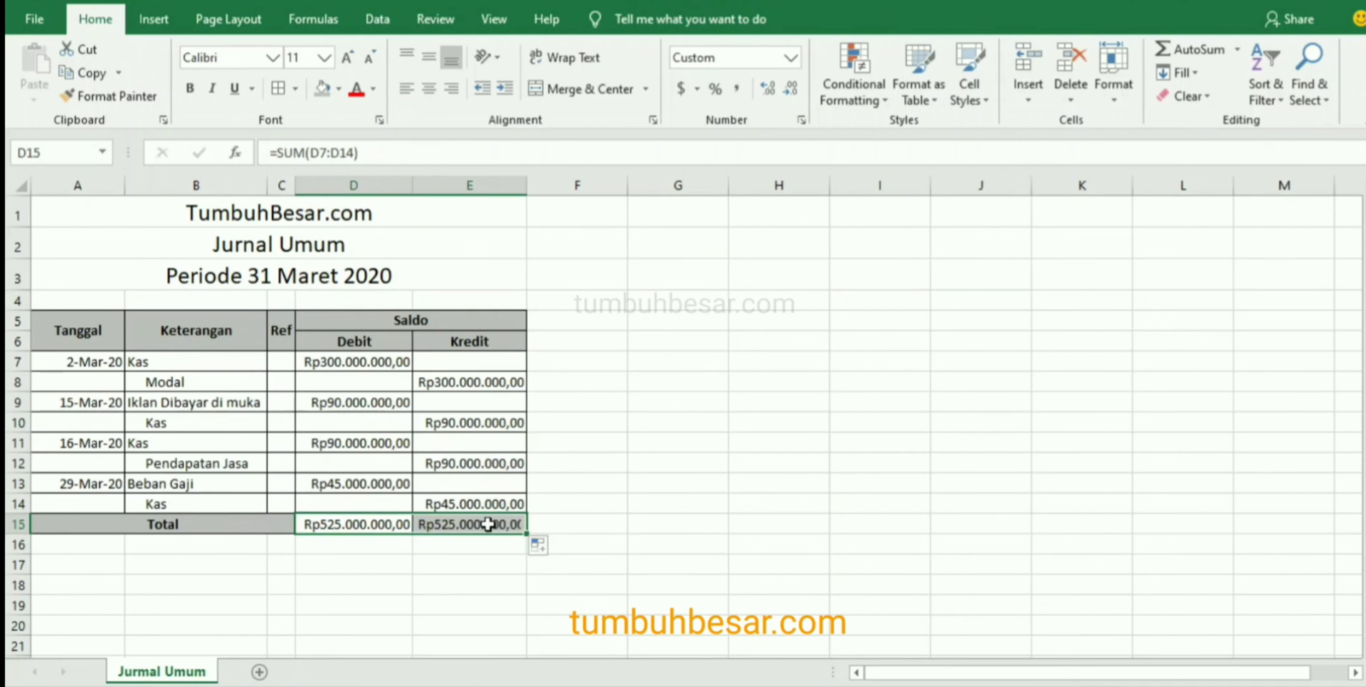
pyautogui.click(373, 526)
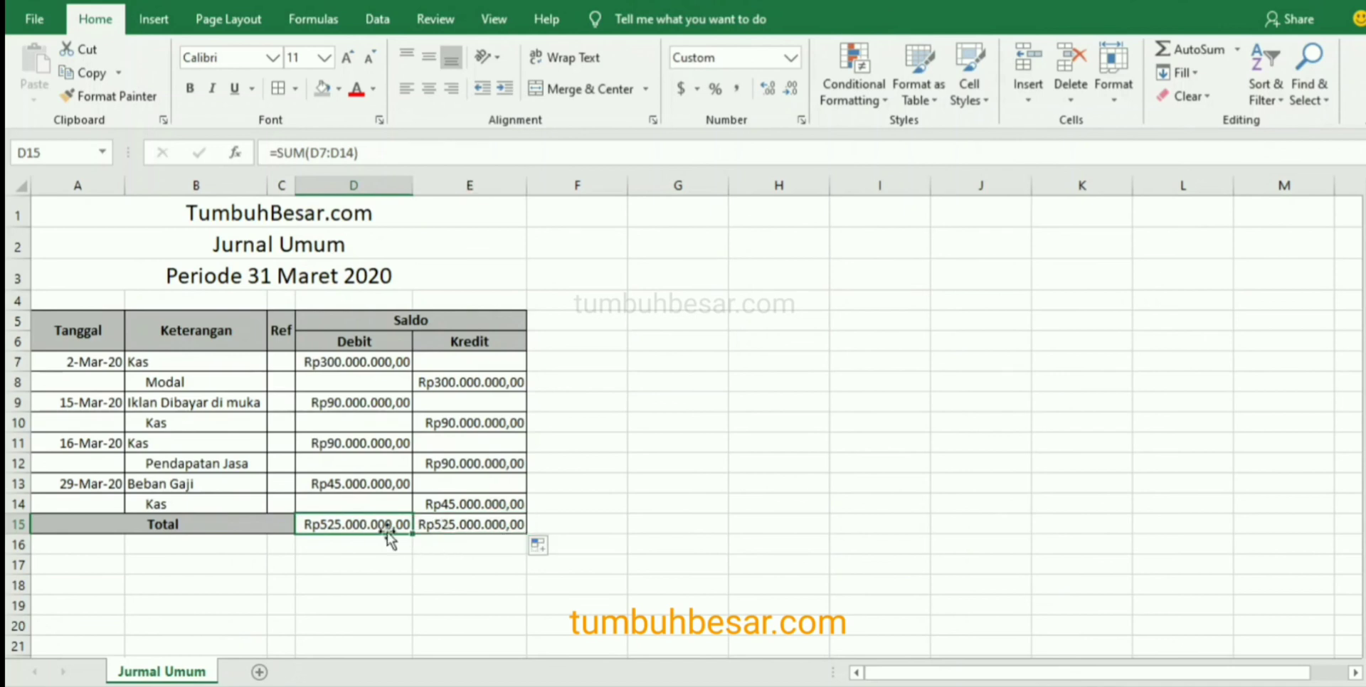
# Check the sum of the credit amounts in E7:E14 against the credit total in E15.
pyautogui.click(453, 532)
pyautogui.moveTo(467, 356); pyautogui.dragTo(466, 500)
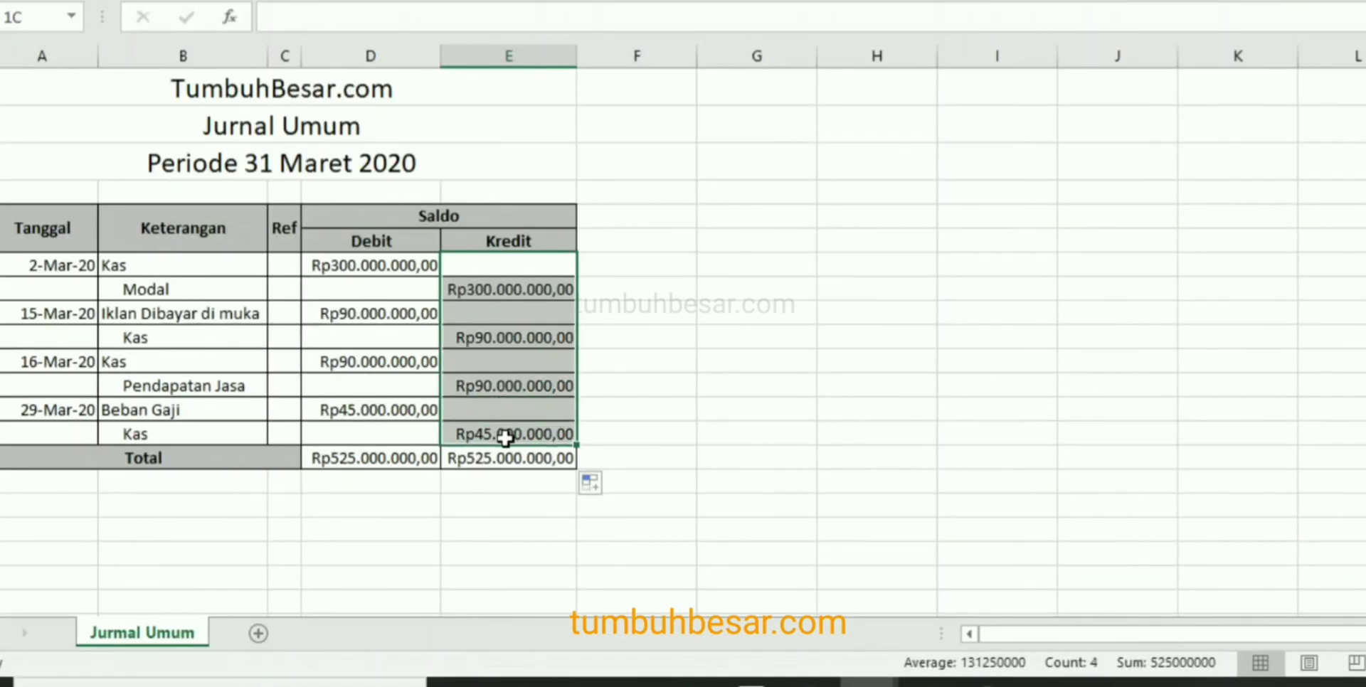
pyautogui.moveTo(505, 438); pyautogui.dragTo(503, 430)
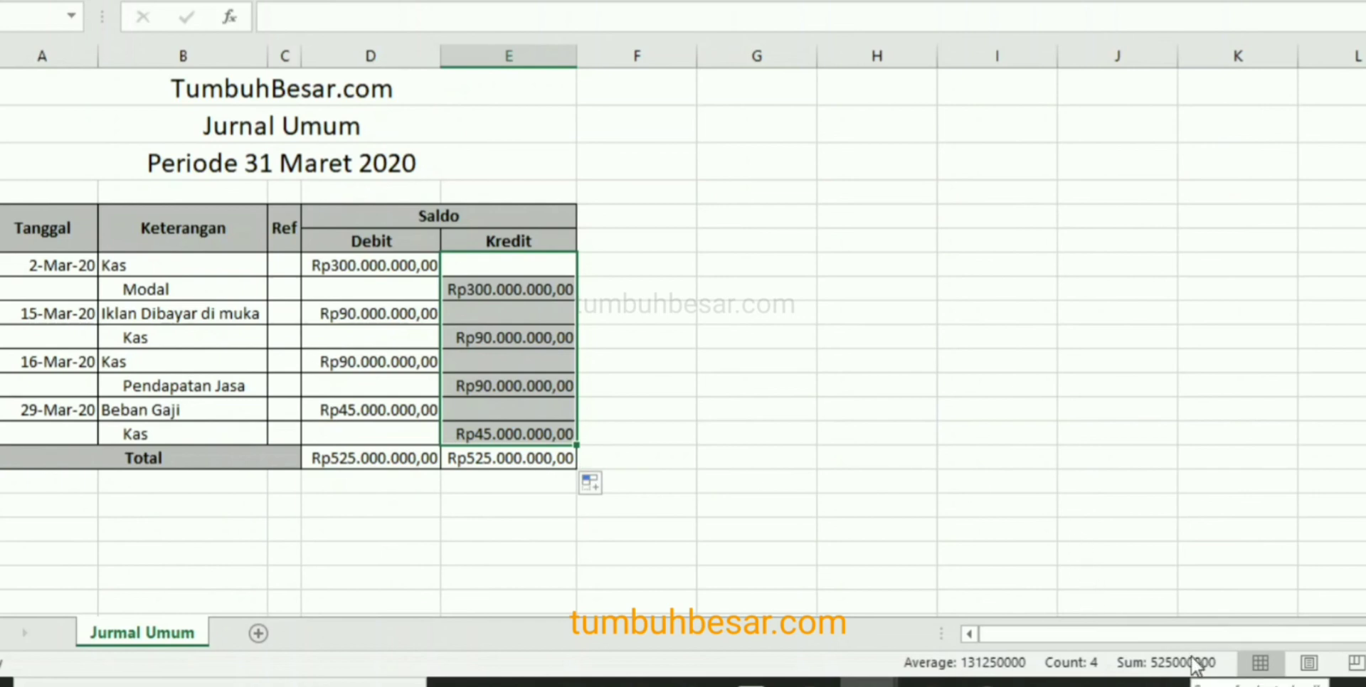
pyautogui.click(654, 385)
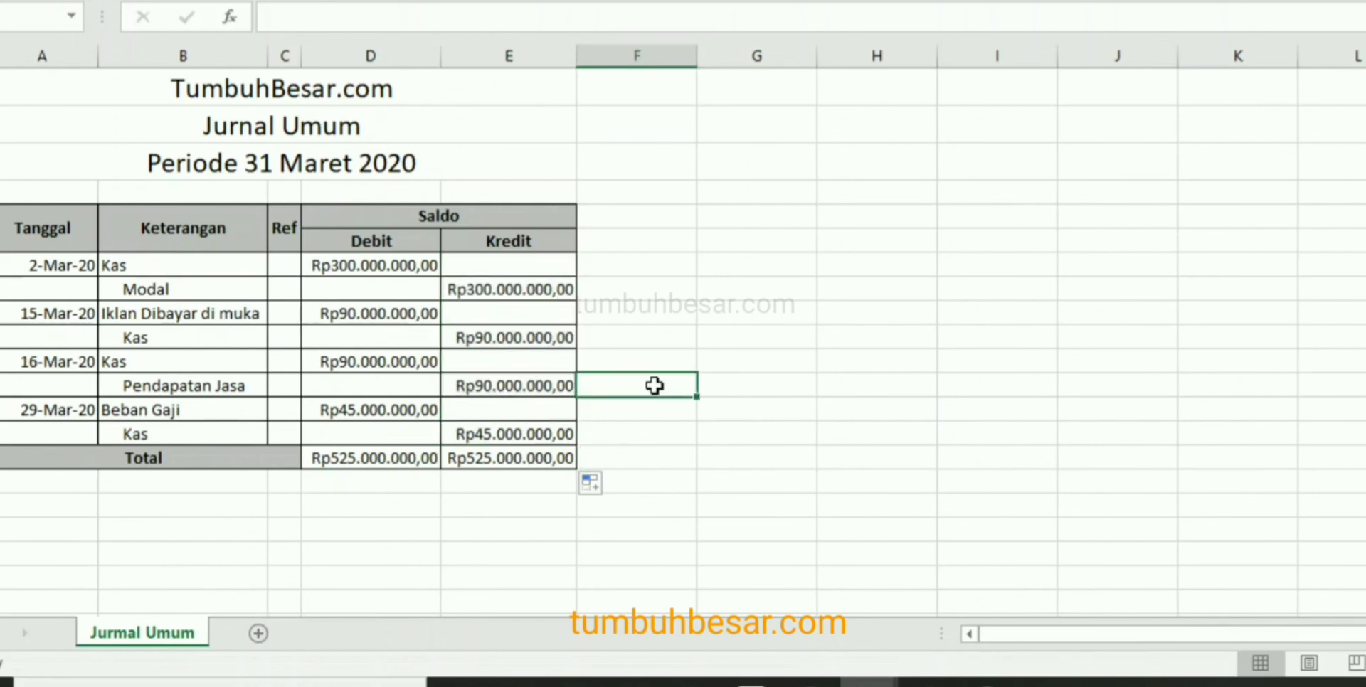